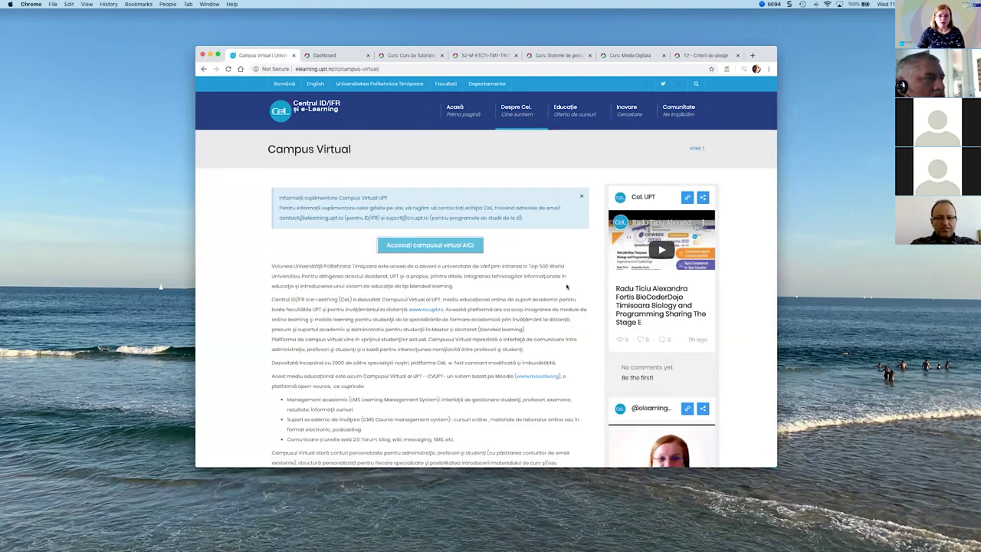
- Examine the Campus Virtual page, including its description, photos, social feed and tutorial posts
scroll(352, 267, down, 2)
scroll(353, 266, down, 15)
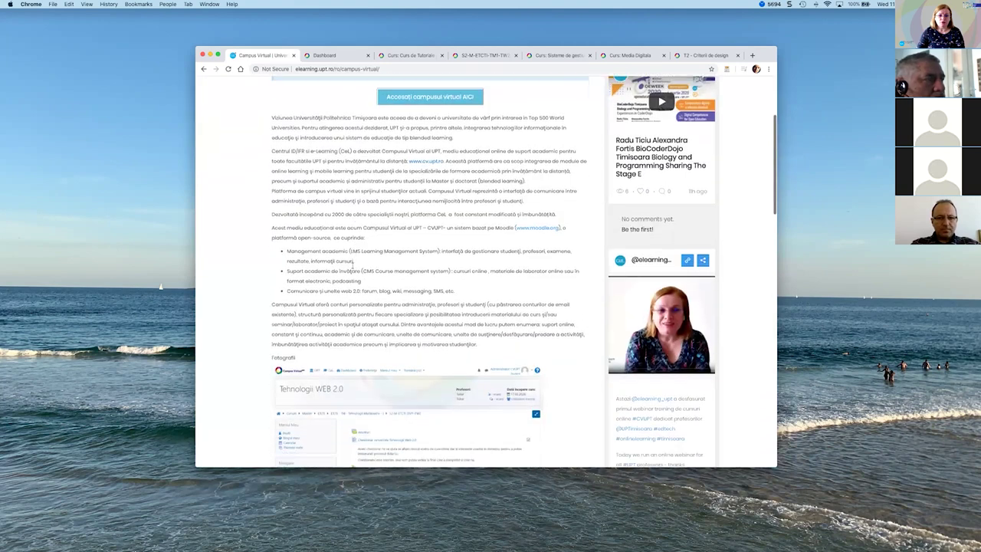
scroll(353, 266, up, 3)
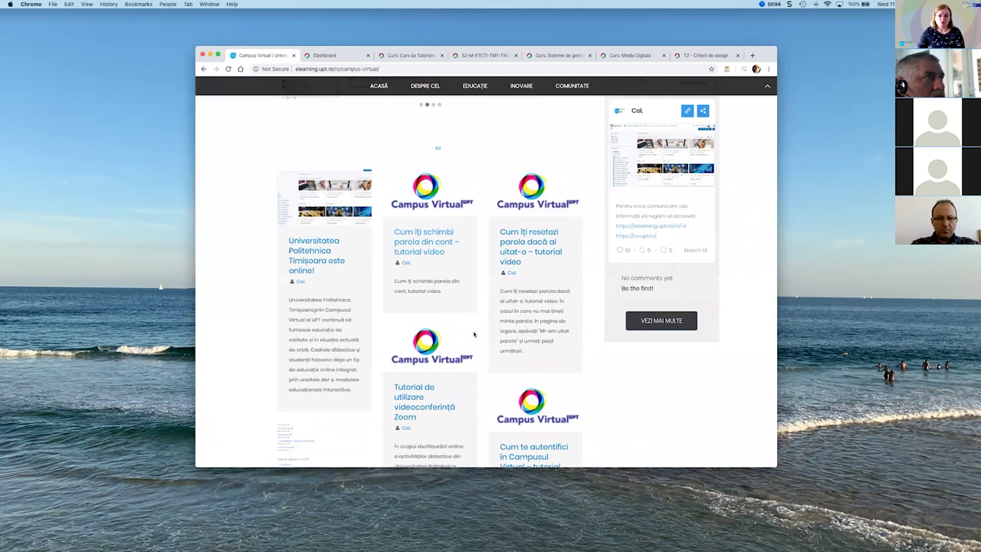
scroll(580, 377, down, 5)
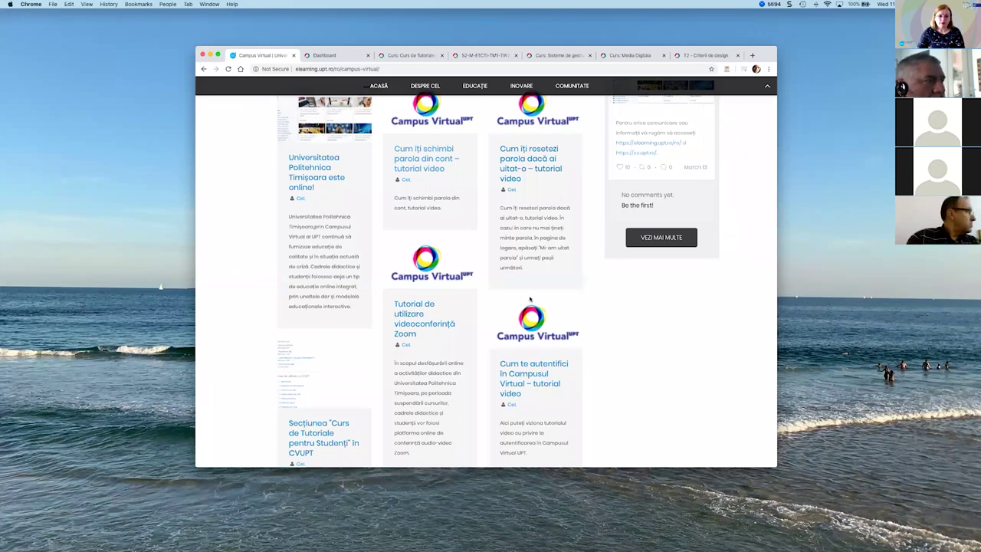
scroll(529, 299, up, 10)
scroll(529, 299, down, 1)
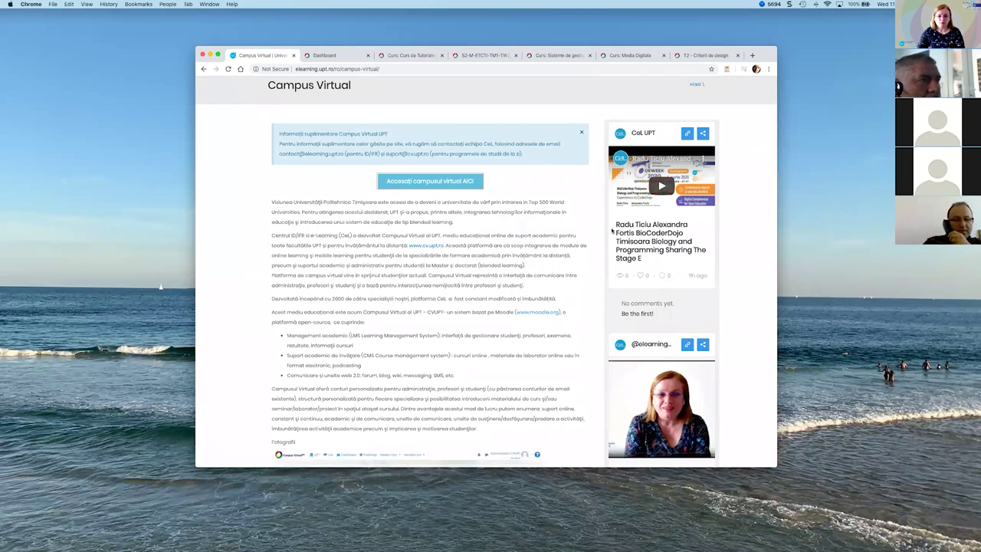
scroll(513, 231, down, 10)
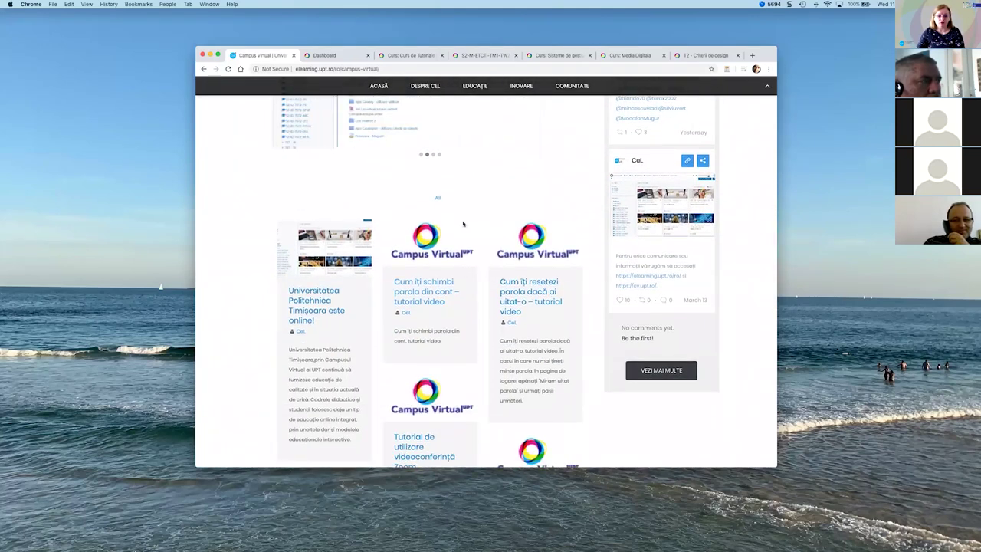
scroll(464, 223, up, 10)
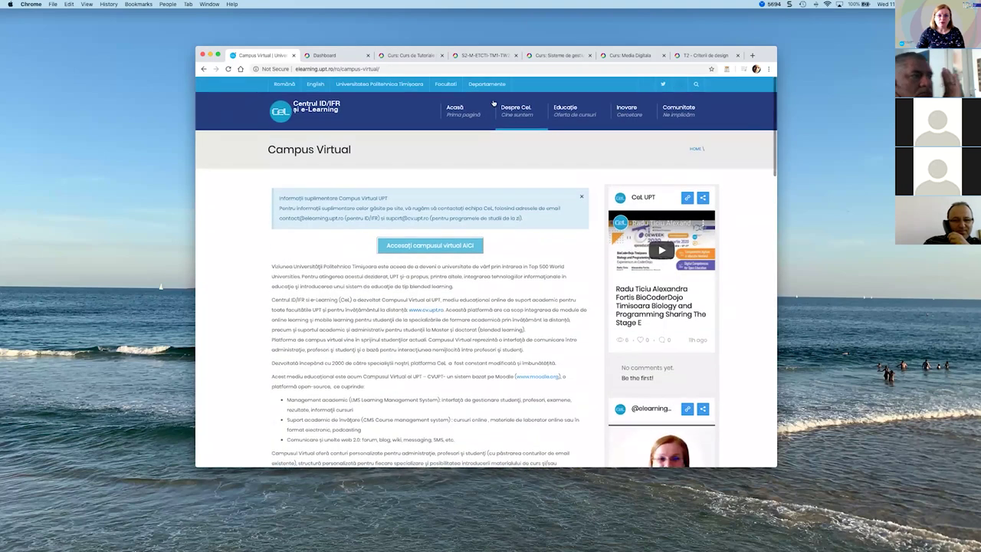
- Open the Open page of the Inovare section in a separate tab and view its workshop events
mouse_move(626, 112)
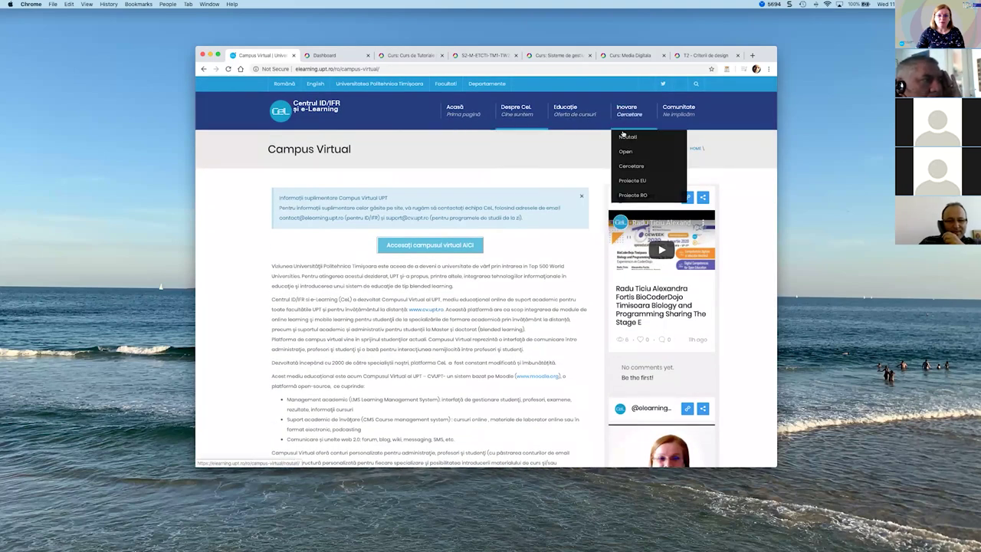
right_click(625, 152)
click(642, 156)
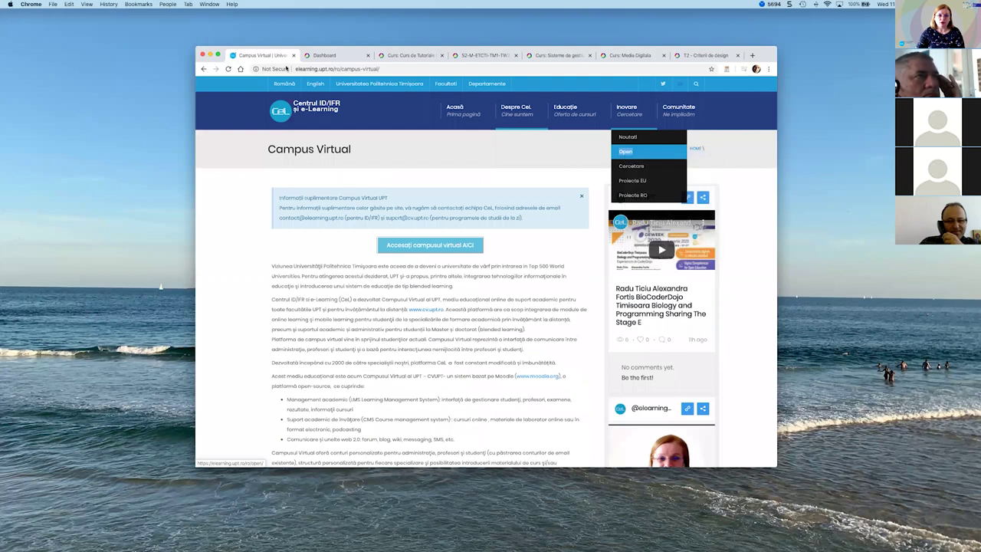
click(317, 56)
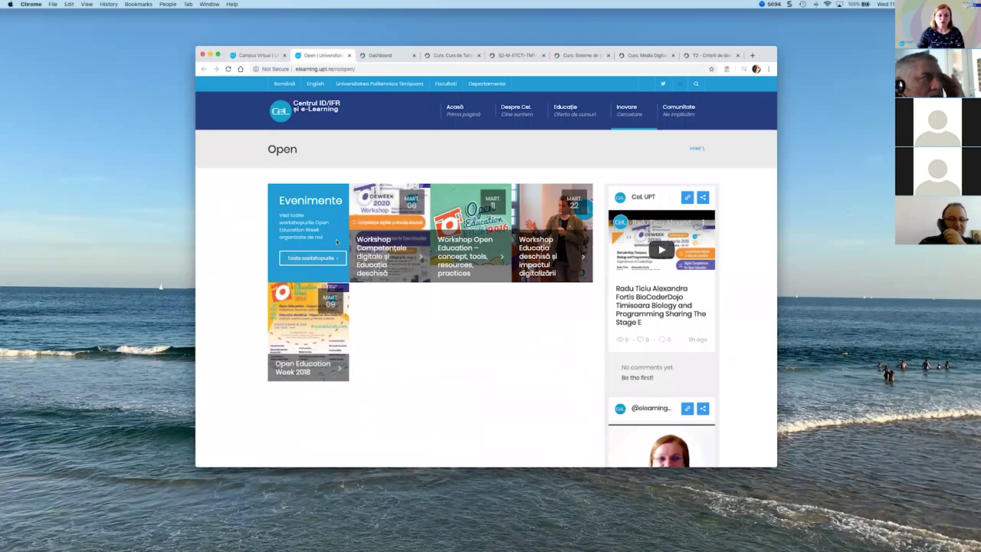
- From the Campus Virtual page, open the tutorial "Cum îți resetezi parola dacă ai uitat-o" in a separate tab and read its instructions
click(255, 55)
scroll(592, 218, down, 15)
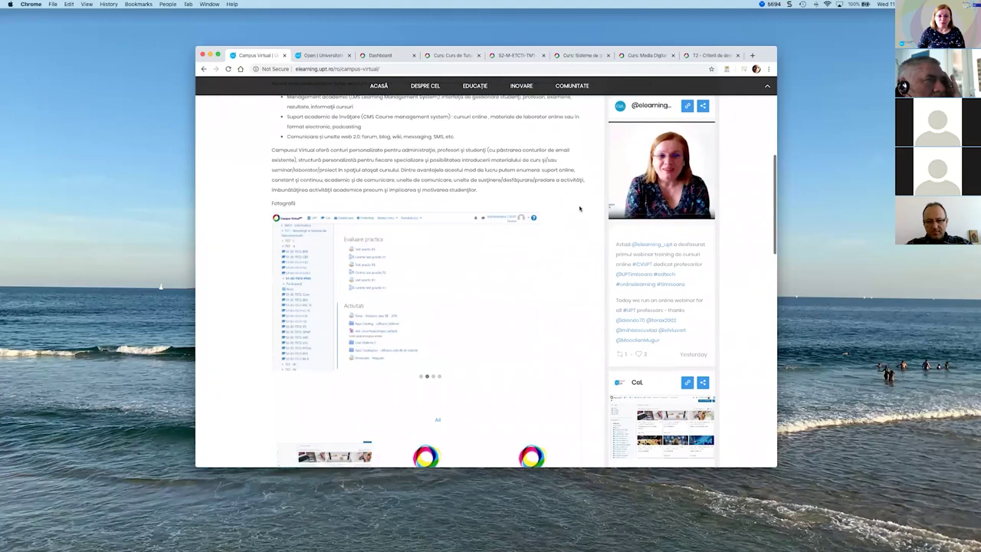
scroll(579, 208, up, 5)
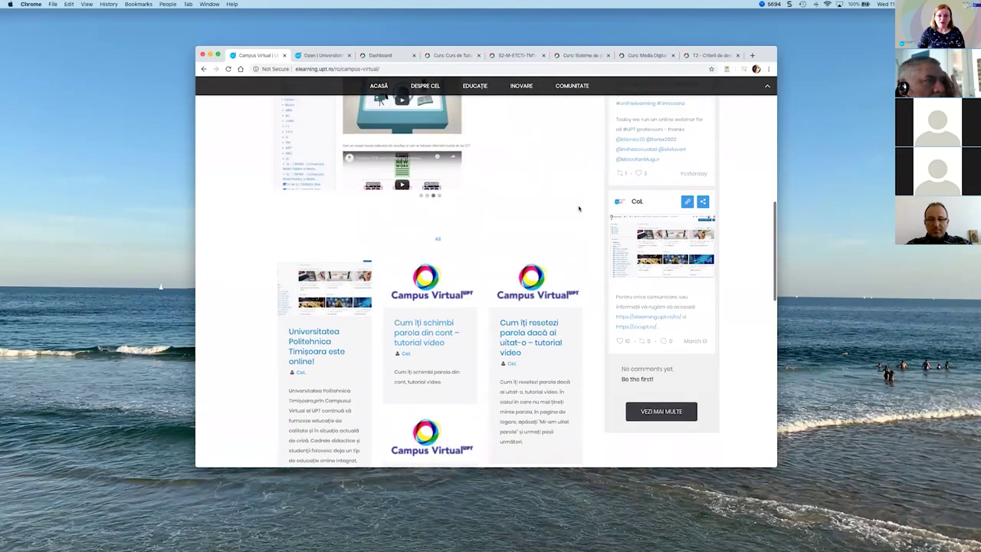
scroll(579, 209, up, 5)
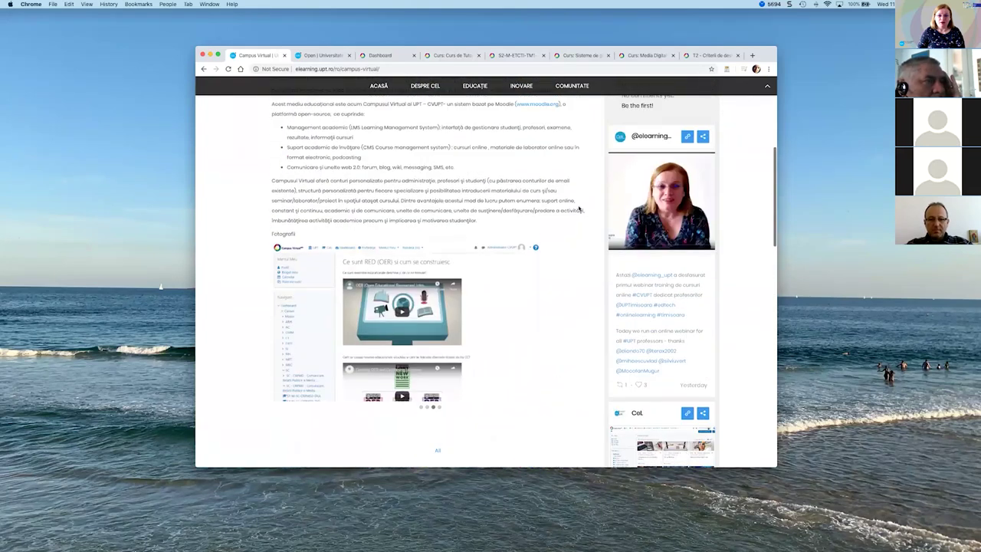
scroll(579, 209, up, 2)
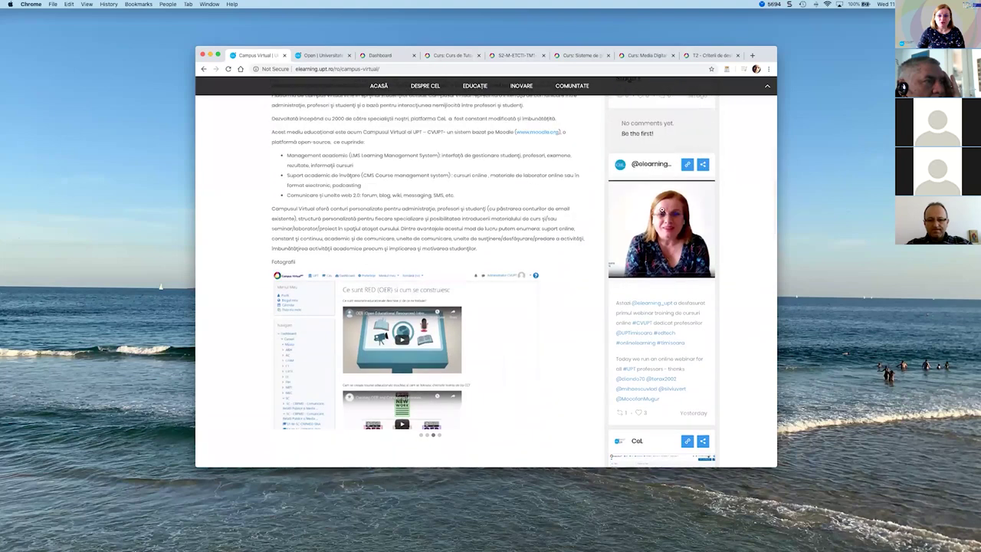
scroll(651, 235, down, 6)
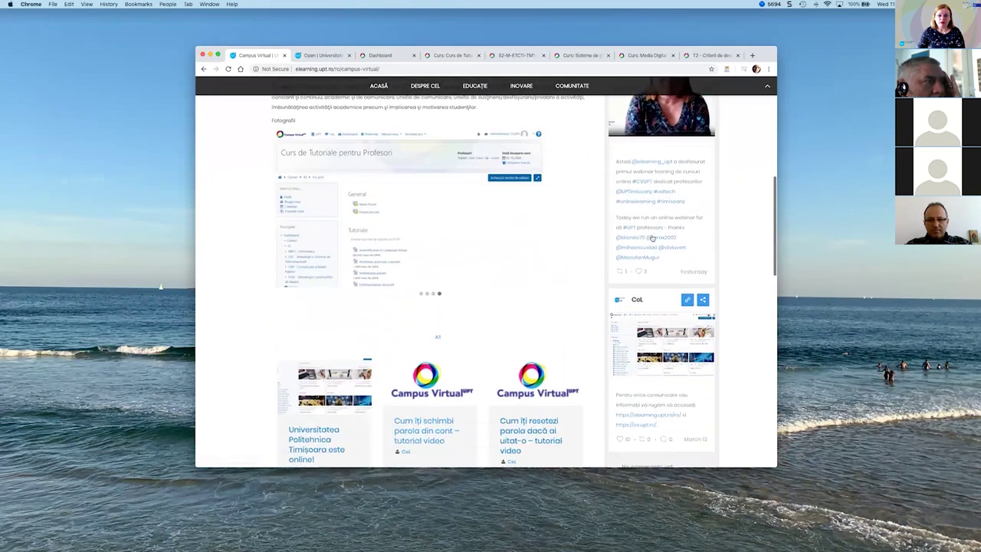
scroll(650, 235, down, 5)
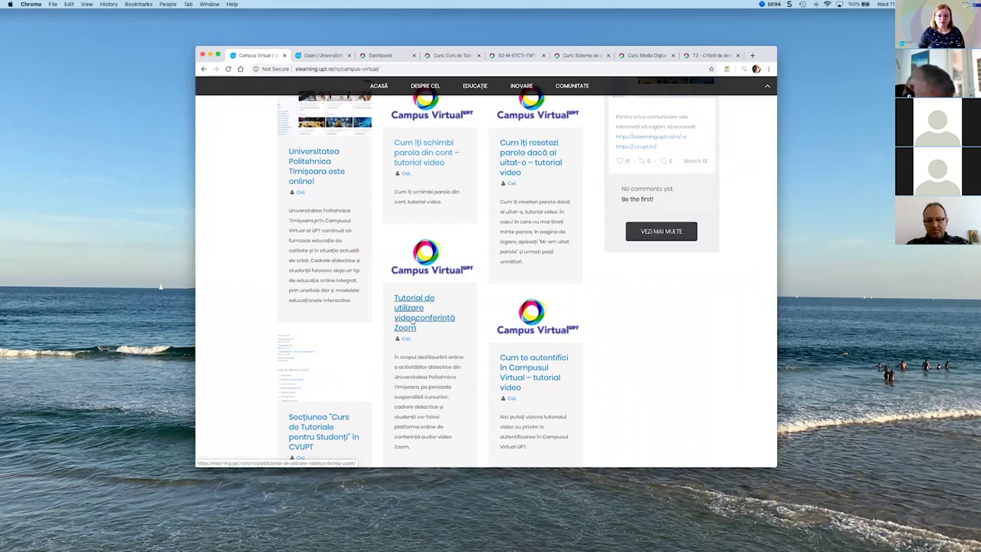
click(541, 156)
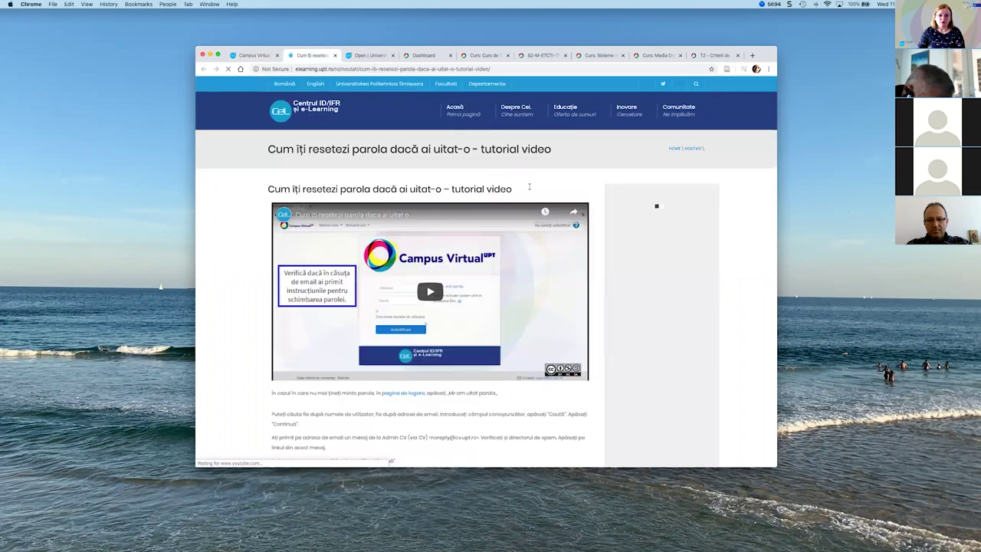
scroll(485, 184, down, 5)
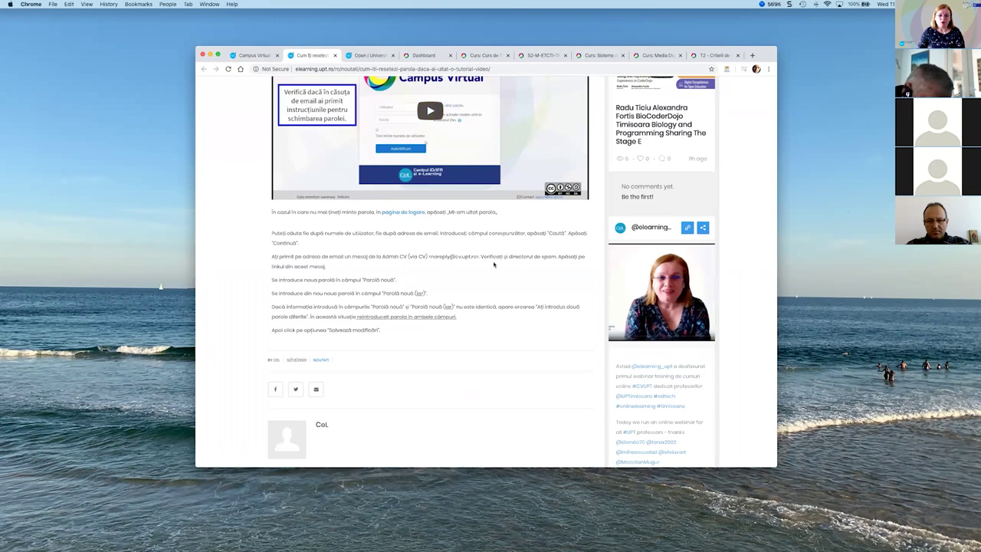
scroll(497, 265, up, 5)
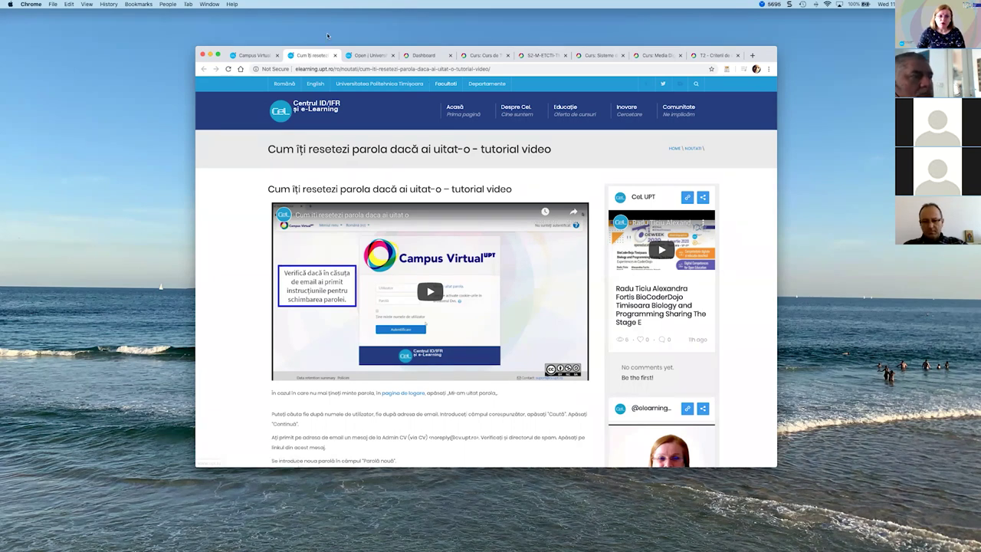
- Go to the Campus Virtual dashboard and log out of the account
drag(757, 53, 744, 49)
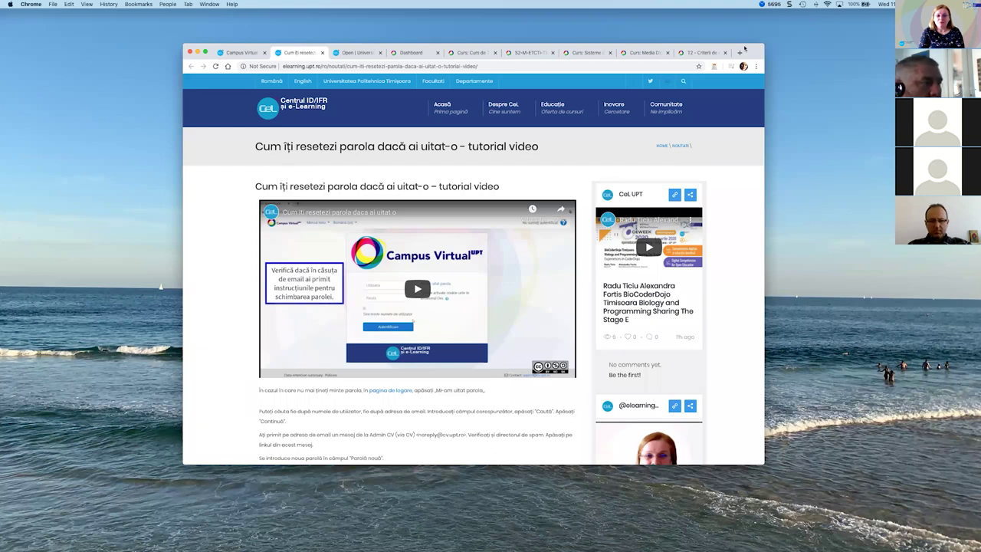
click(419, 53)
click(743, 84)
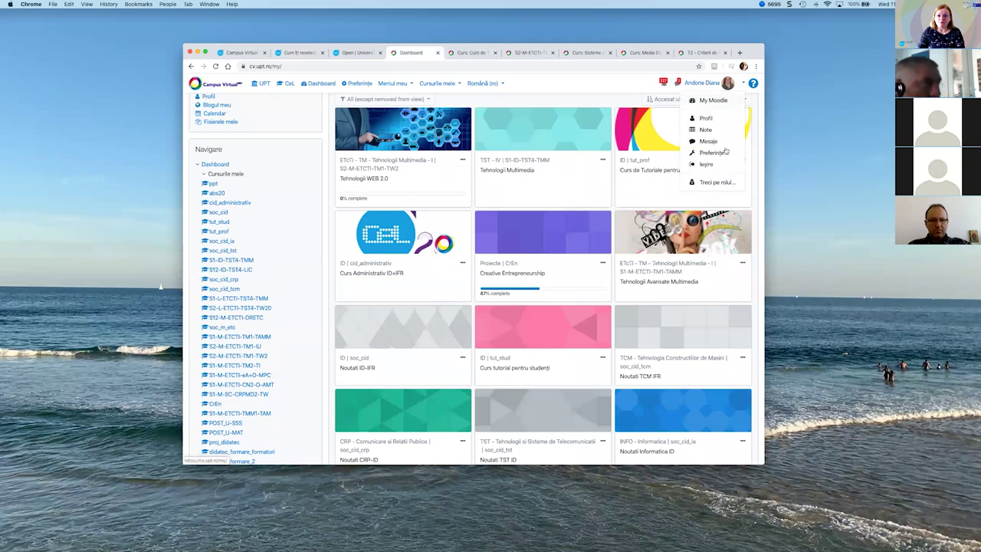
click(701, 164)
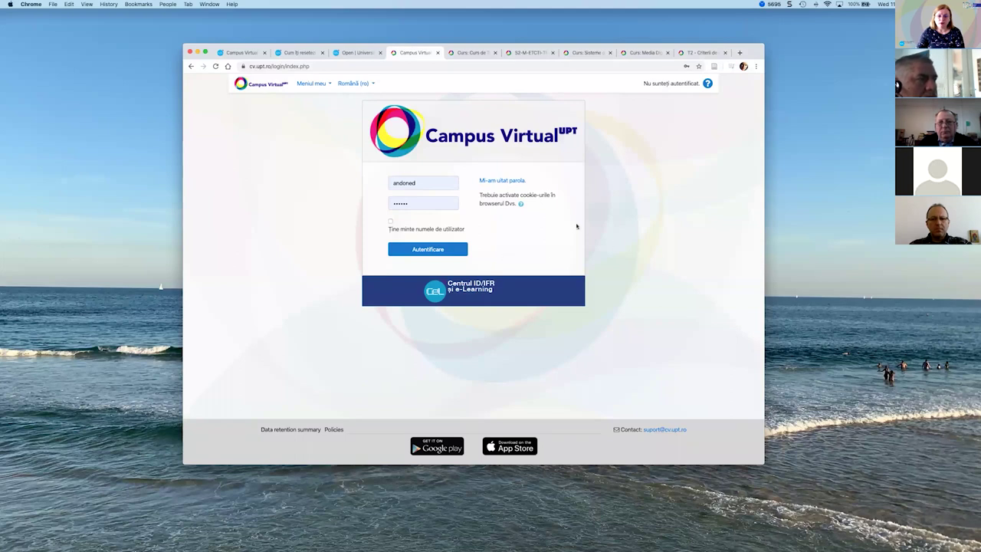
- Log back in to Campus Virtual with the prefilled credentials and choose Română (ro) as the interface language
click(428, 251)
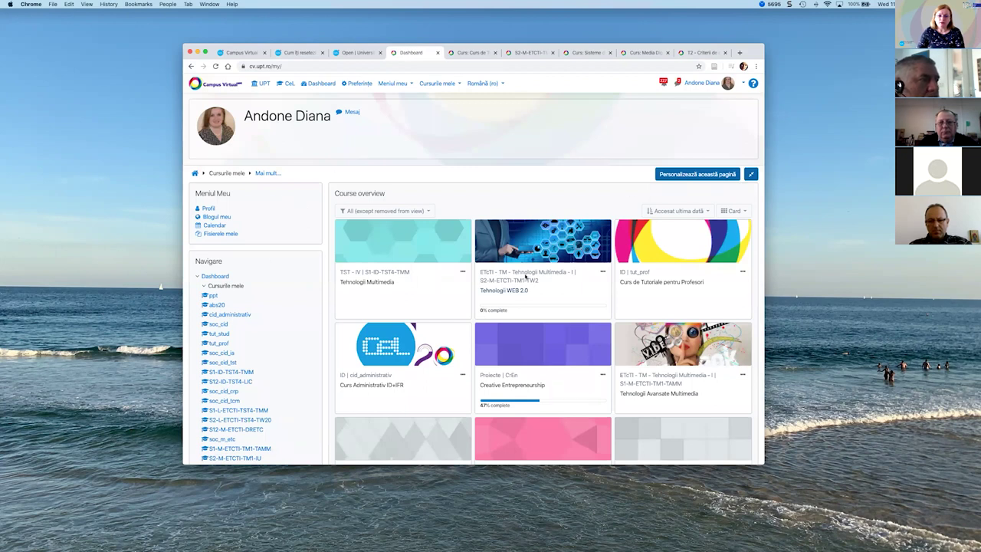
click(481, 84)
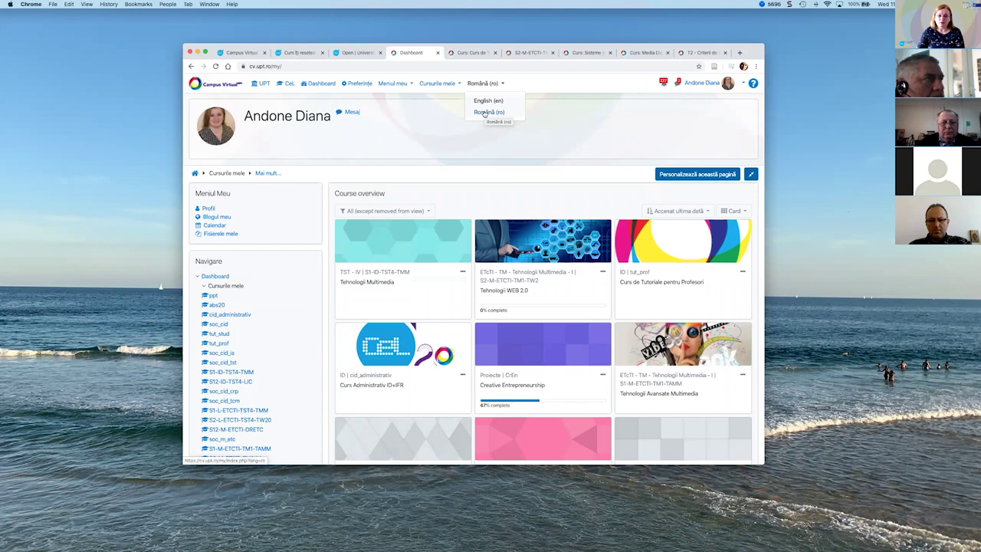
click(484, 111)
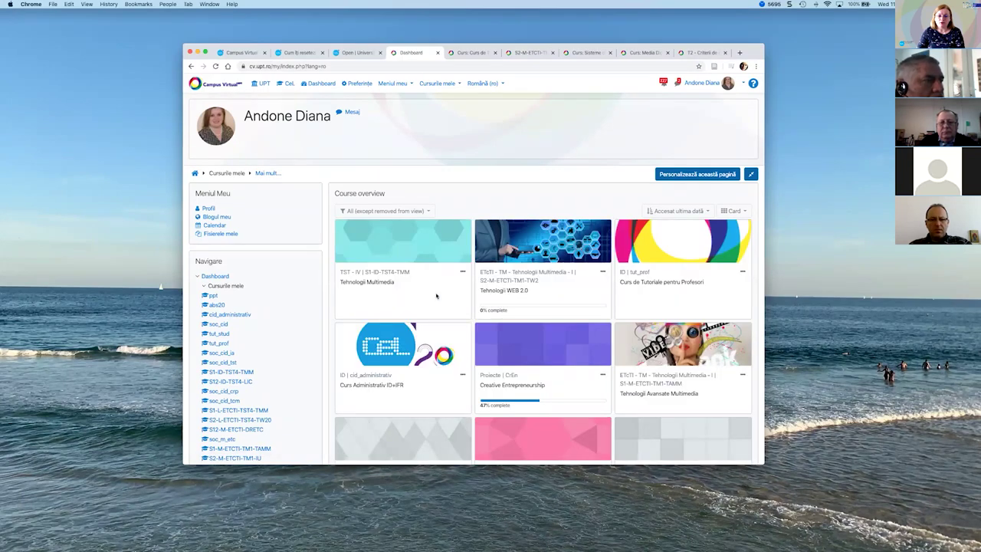
- Open the course "Curs de Tutoriale pentru Profesori" and examine its start date, navigation block and list of tutorials
click(647, 281)
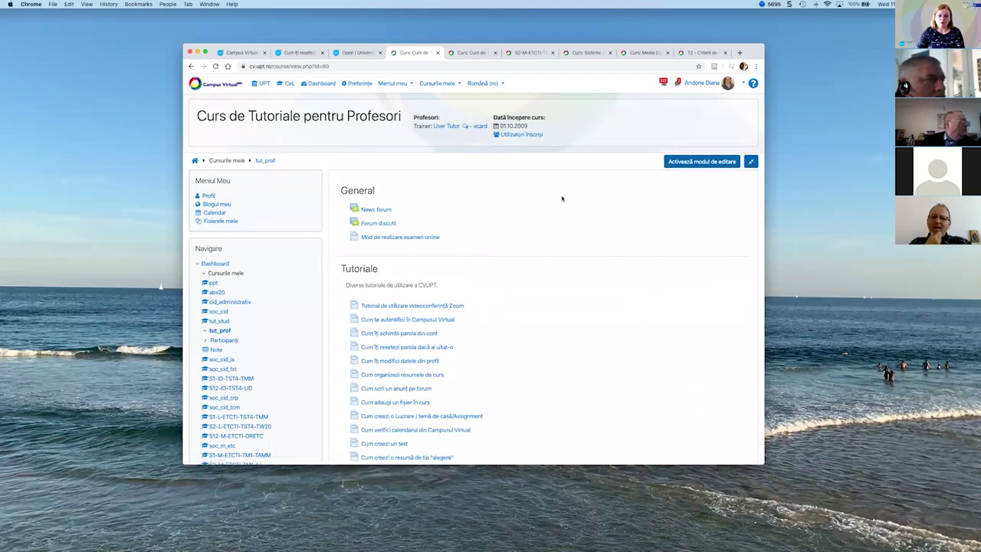
mouse_move(762, 56)
mouse_down()
mouse_move(761, 44)
mouse_move(744, 47)
mouse_up()
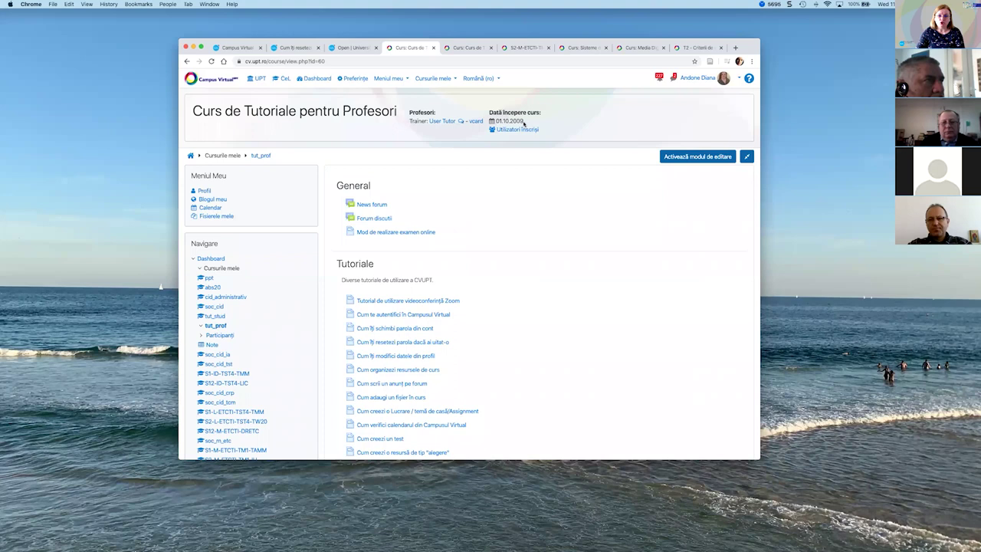
drag(497, 121, 527, 123)
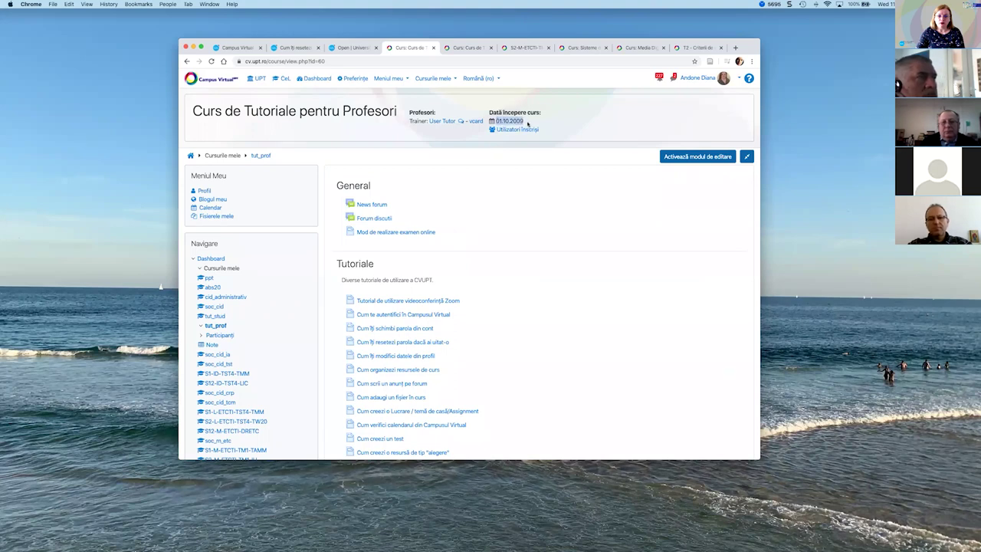
click(529, 123)
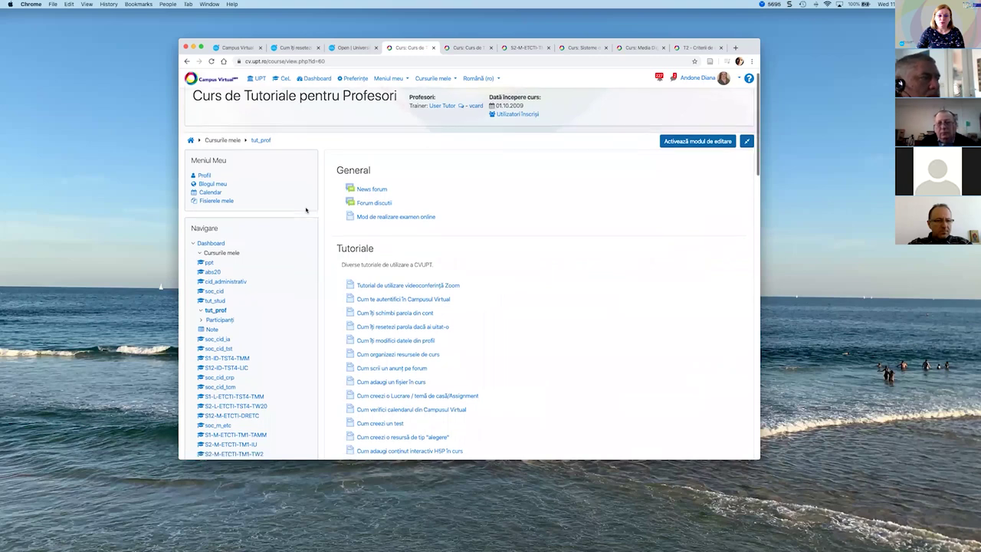
scroll(223, 234, down, 2)
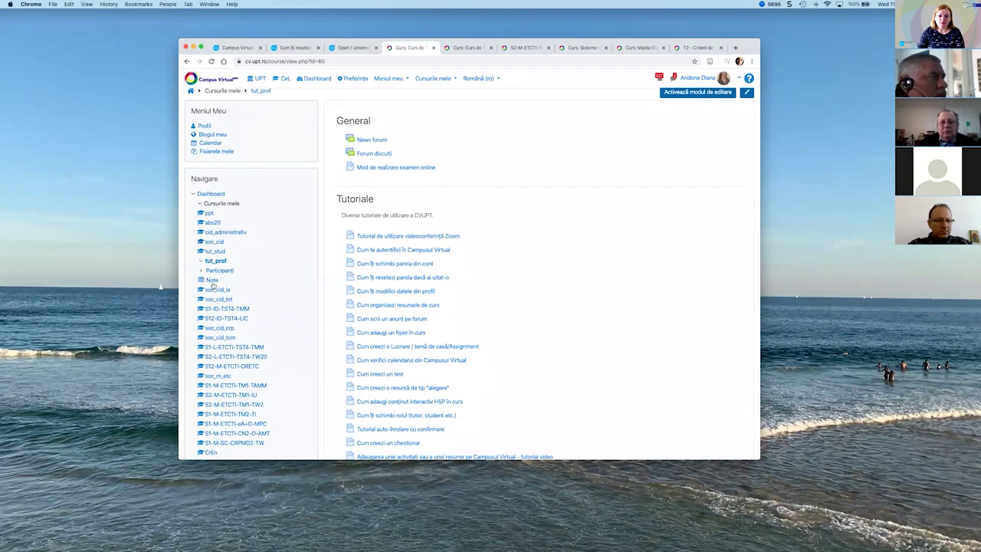
scroll(212, 241, down, 1)
scroll(212, 256, up, 1)
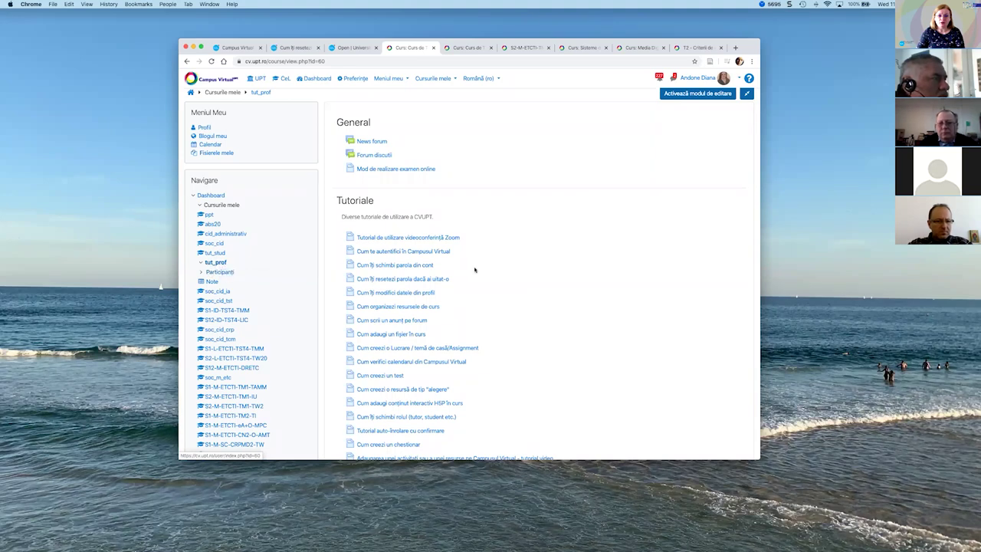
scroll(473, 269, up, 3)
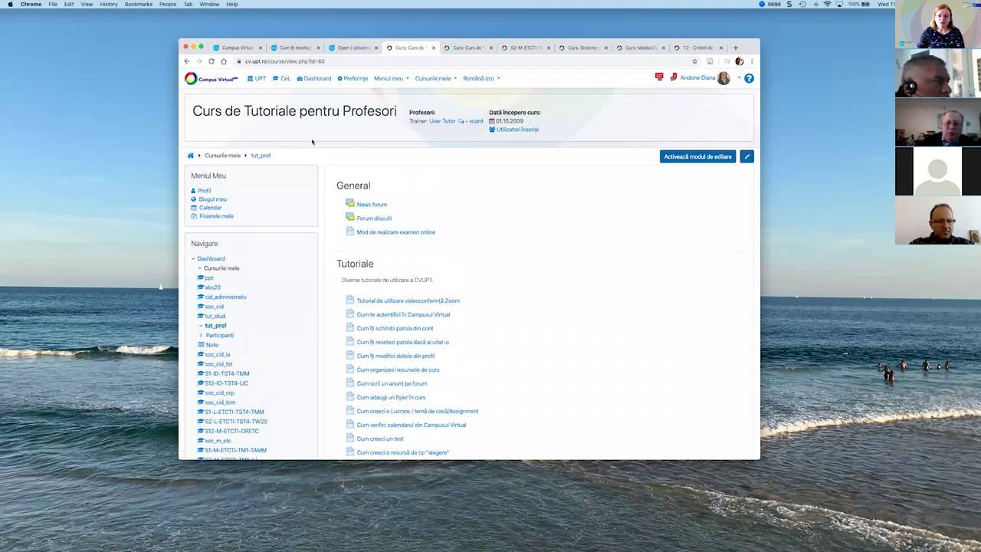
- Open the course's list of enrolled users and review the participants' roles, groups and last access
click(511, 130)
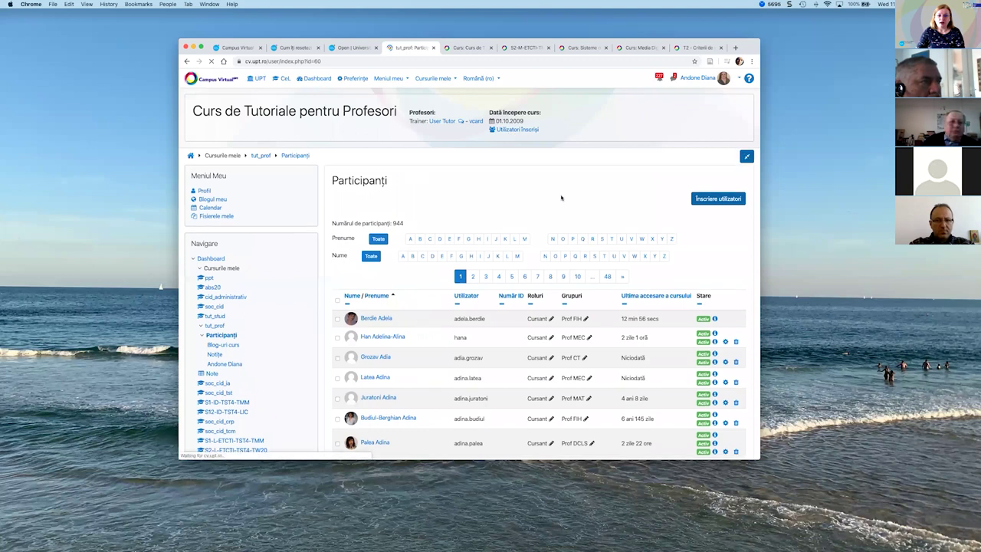
scroll(549, 195, down, 1)
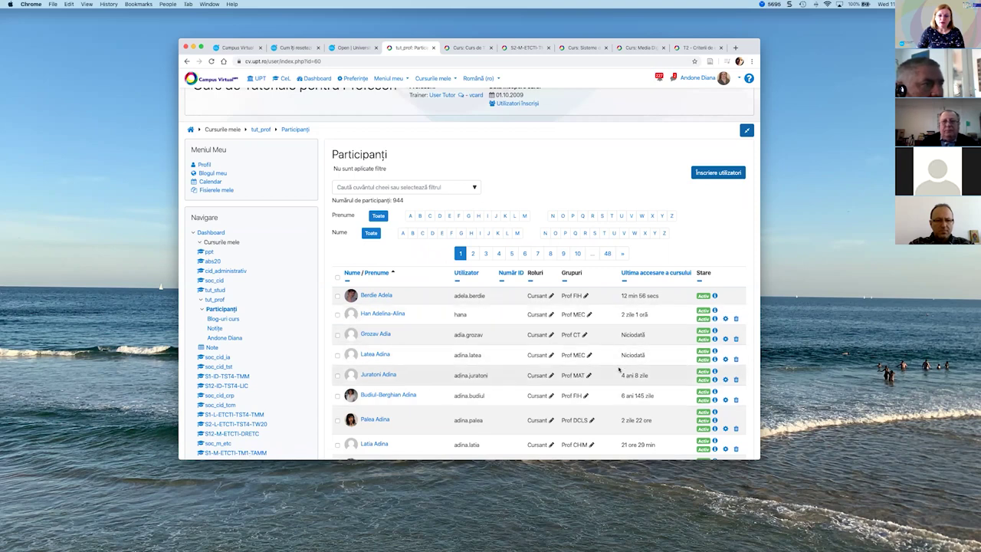
scroll(624, 342, down, 3)
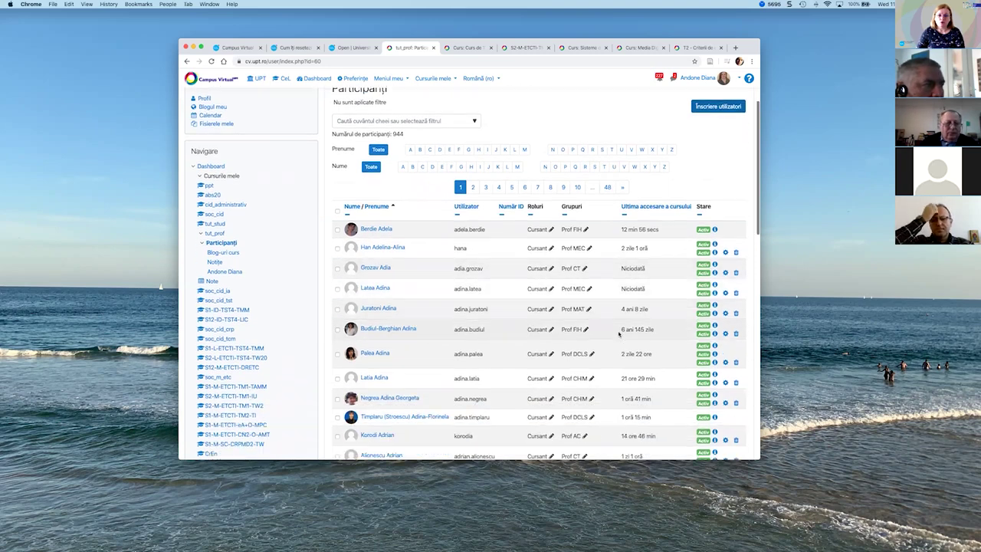
scroll(622, 260, down, 3)
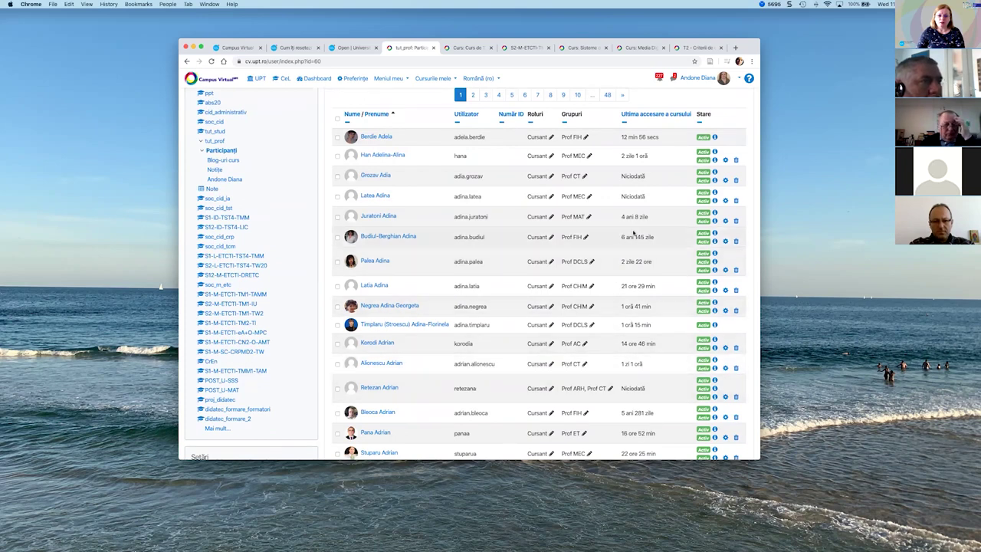
- Examine the course's participant list, including its page navigation, the Prenume and Nume letter filters and the last-access column
scroll(617, 220, down, 1)
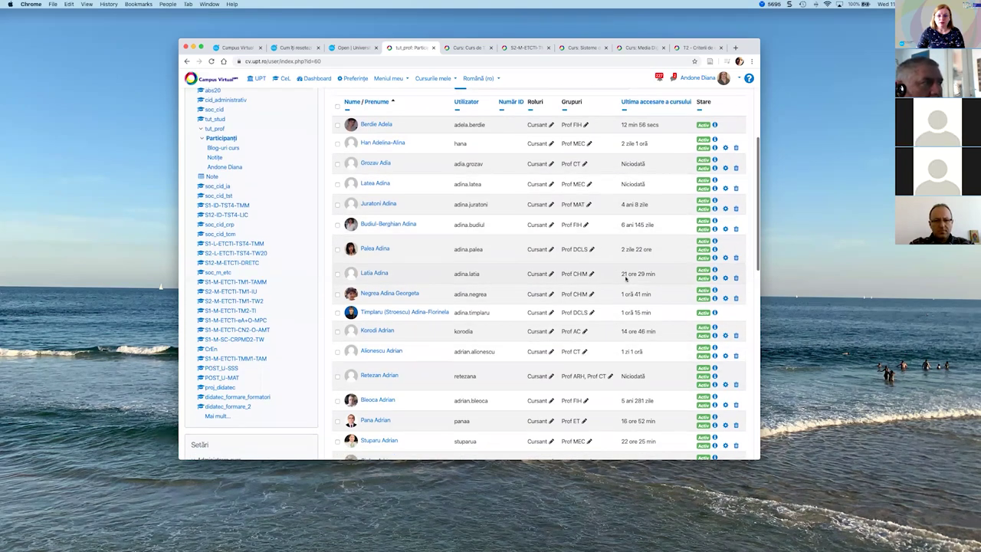
scroll(613, 245, down, 5)
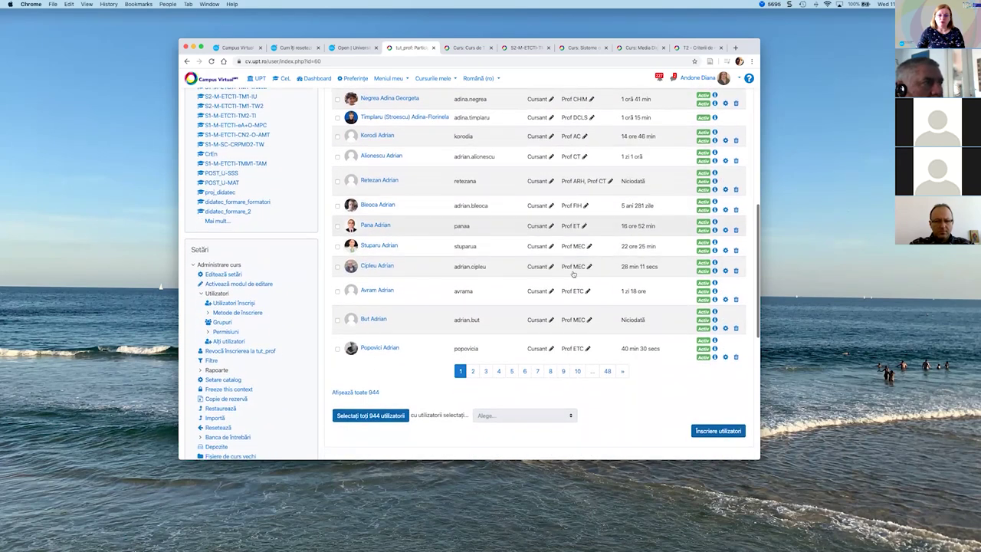
scroll(602, 280, up, 3)
scroll(601, 280, up, 9)
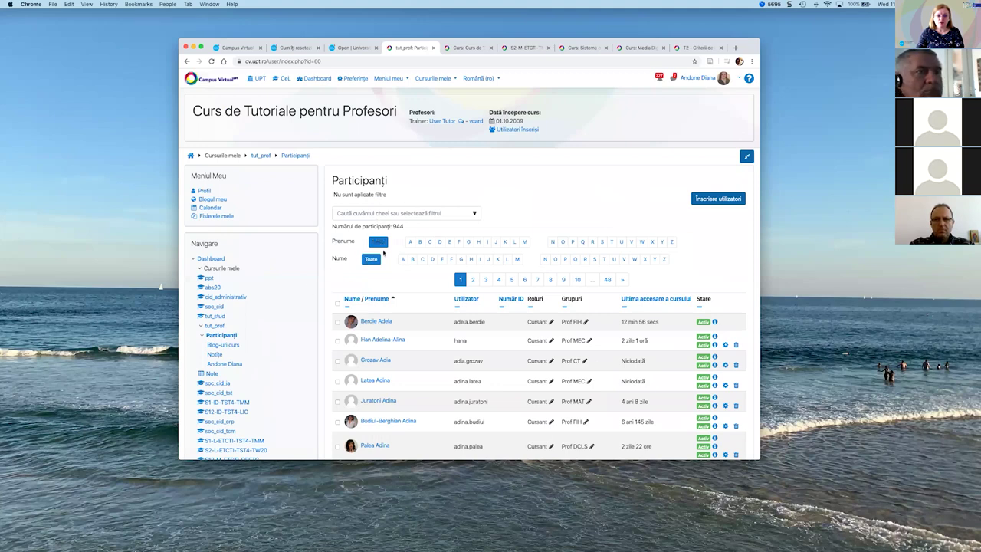
scroll(385, 247, down, 3)
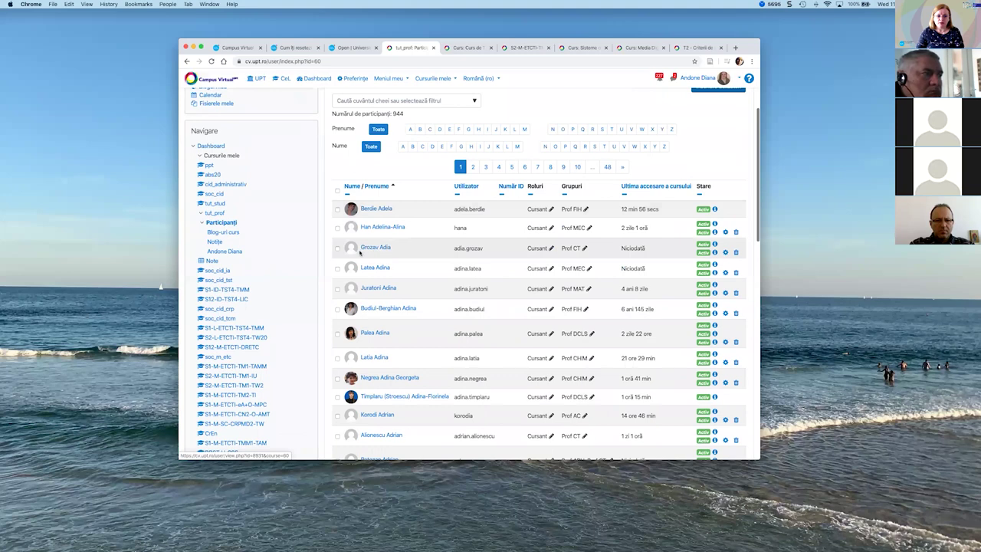
scroll(380, 209, up, 3)
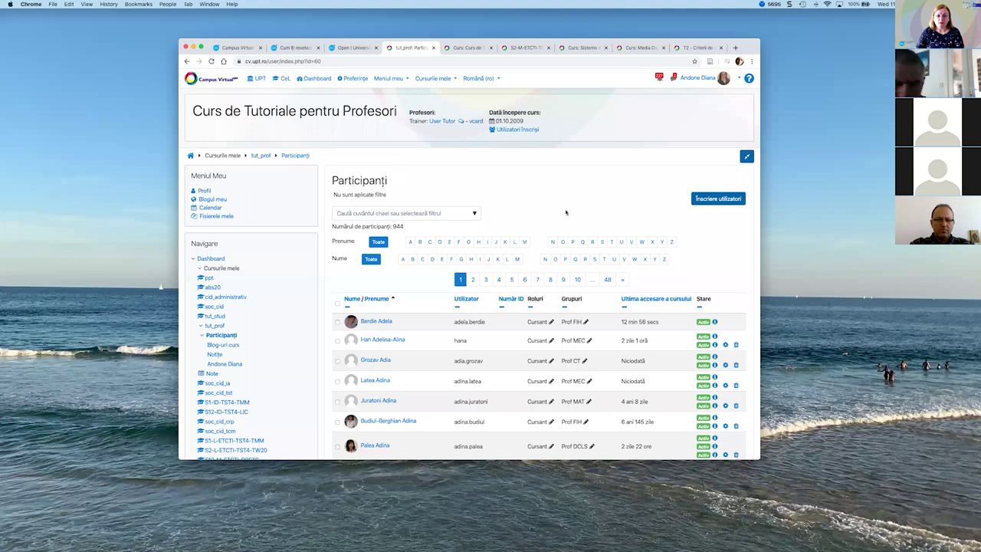
- Return to the main page of the tut_prof course and examine its General section and the list under Tutoriale
click(262, 157)
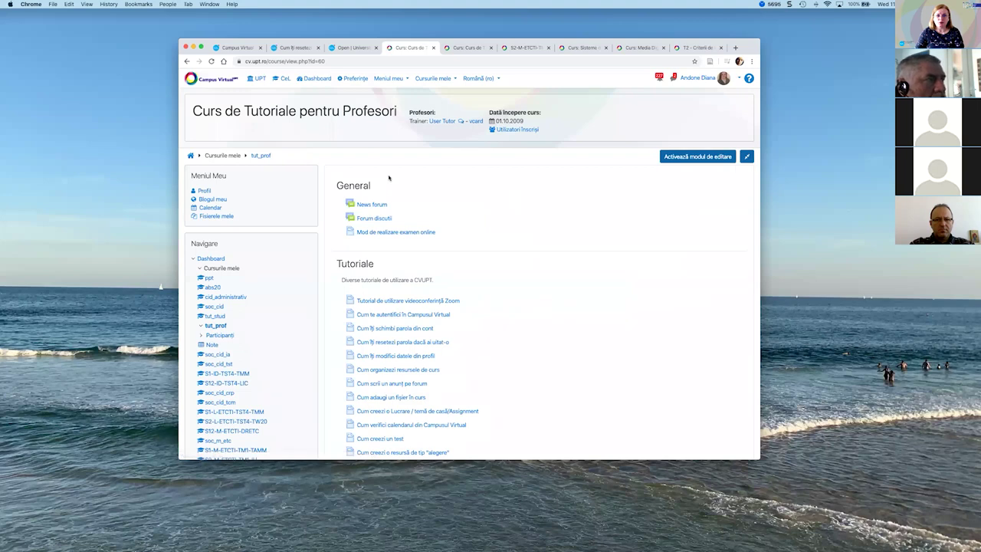
scroll(501, 233, down, 1)
scroll(483, 292, up, 1)
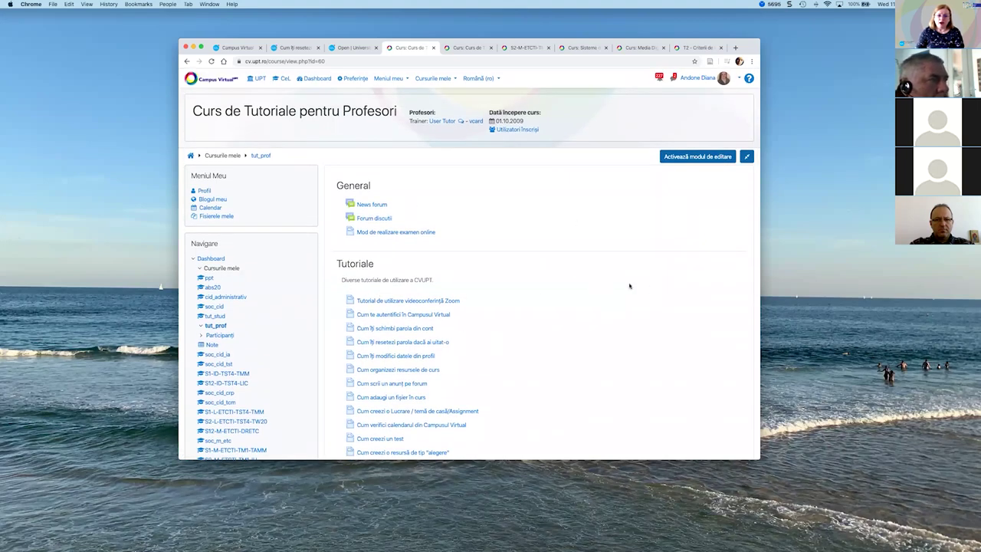
scroll(569, 276, down, 1)
scroll(460, 207, up, 1)
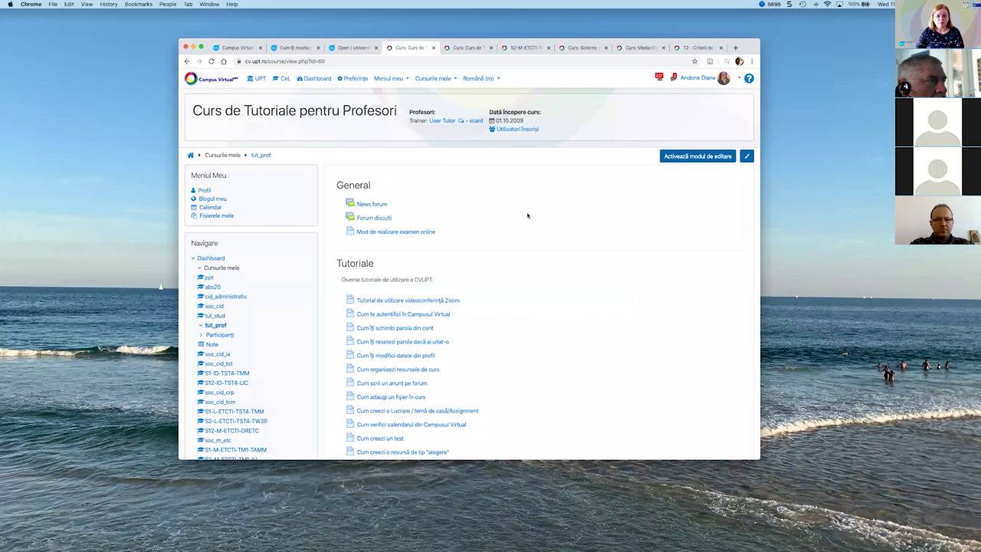
scroll(525, 215, down, 1)
scroll(526, 214, down, 2)
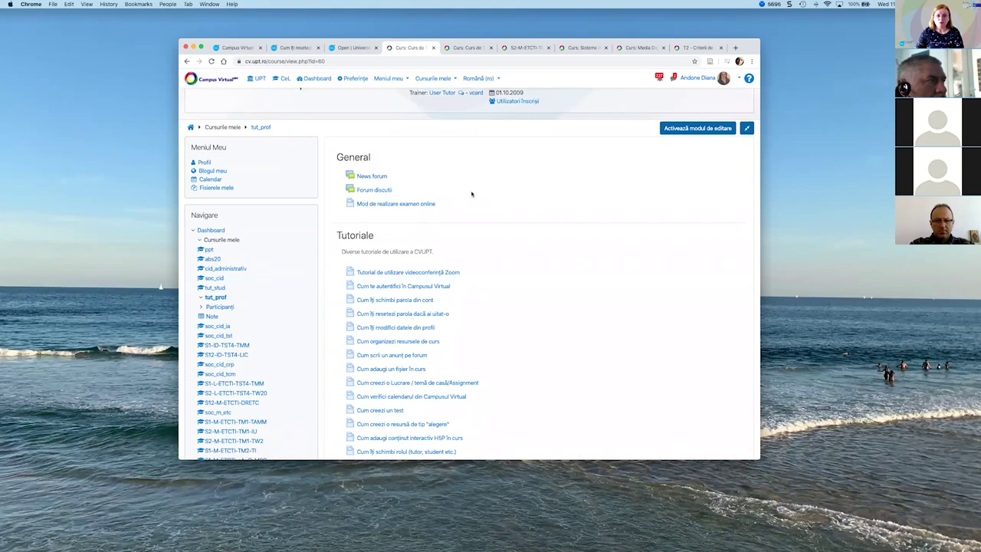
scroll(461, 165, up, 1)
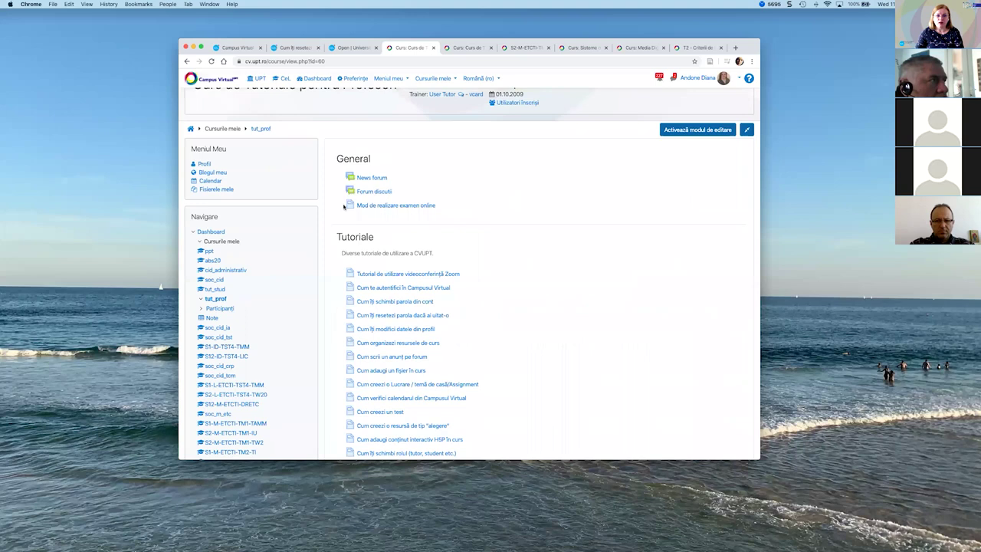
scroll(590, 241, down, 8)
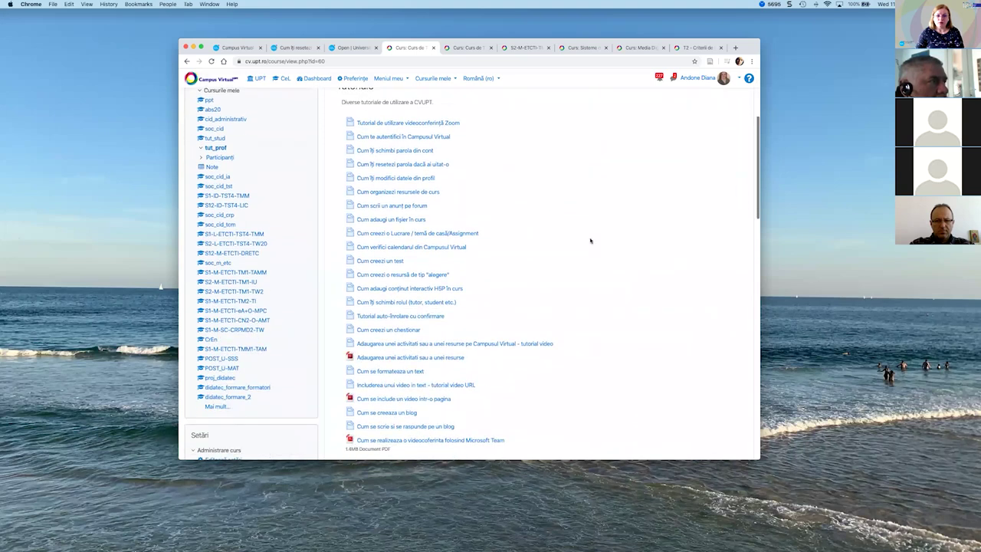
scroll(590, 240, up, 8)
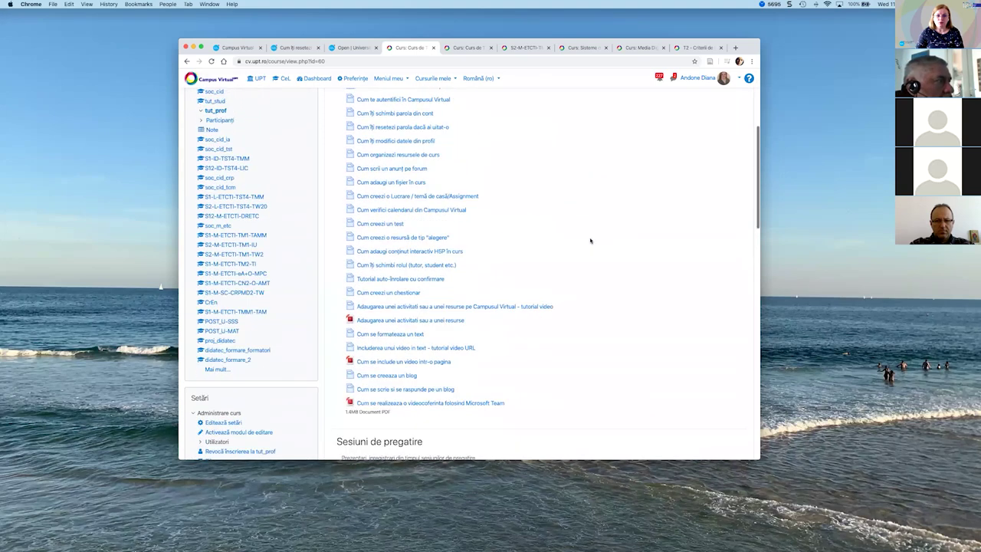
- Open the course's News forum, review its announcement discussions and go back to the course page
click(383, 204)
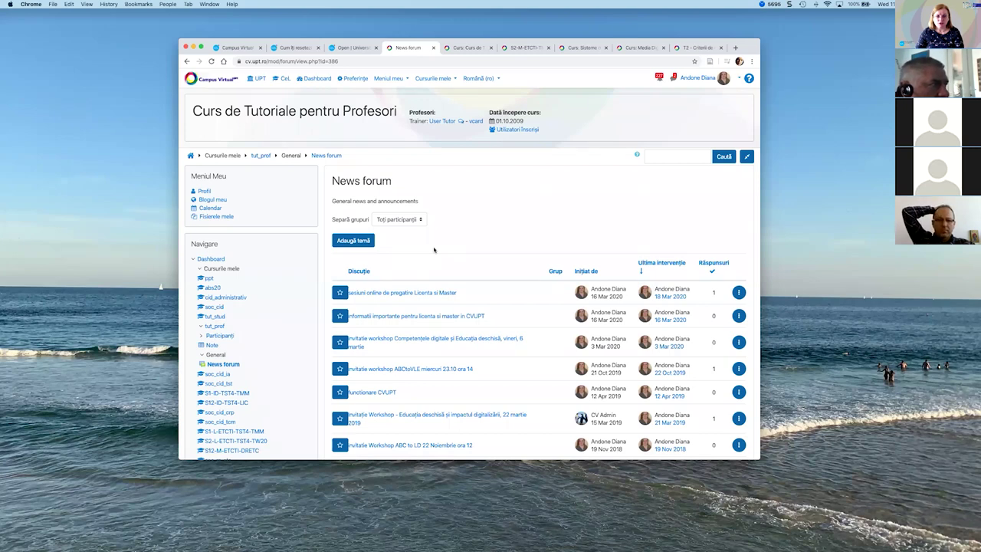
scroll(434, 249, down, 1)
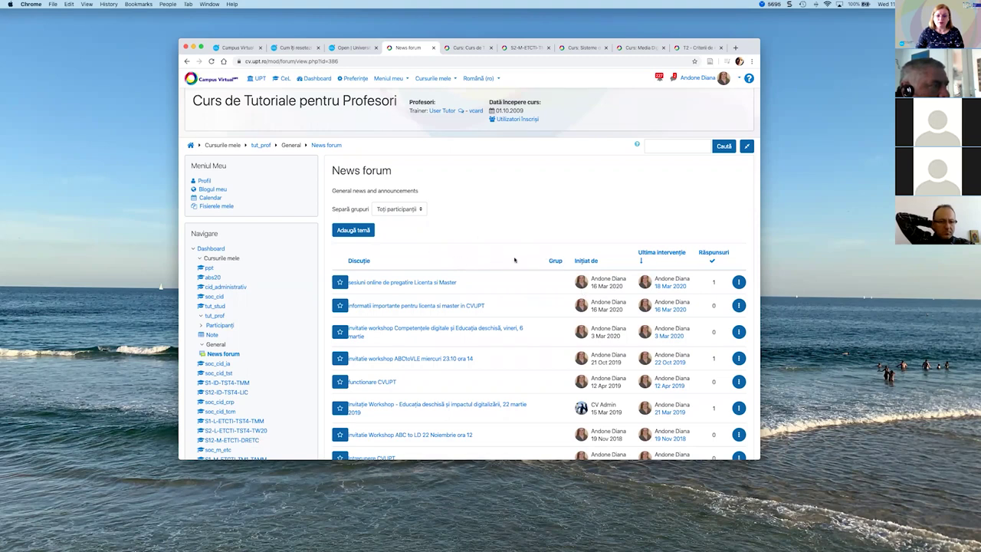
scroll(514, 260, down, 3)
scroll(498, 230, up, 1)
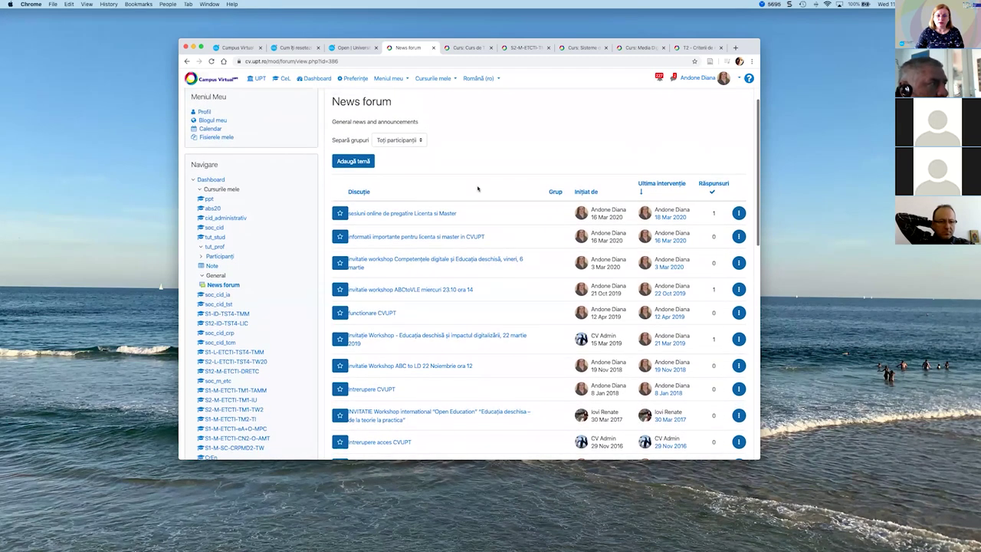
scroll(477, 188, up, 3)
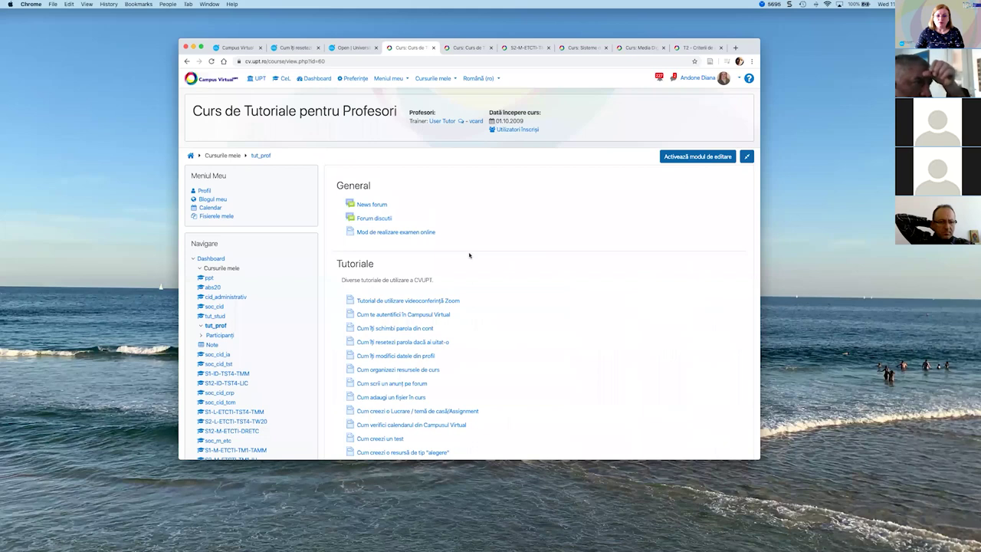
- Look through the Tutoriale list and open the tutorial "Cum îți schimbi rolul (tutor, student etc.)"
scroll(472, 261, down, 2)
scroll(475, 265, down, 3)
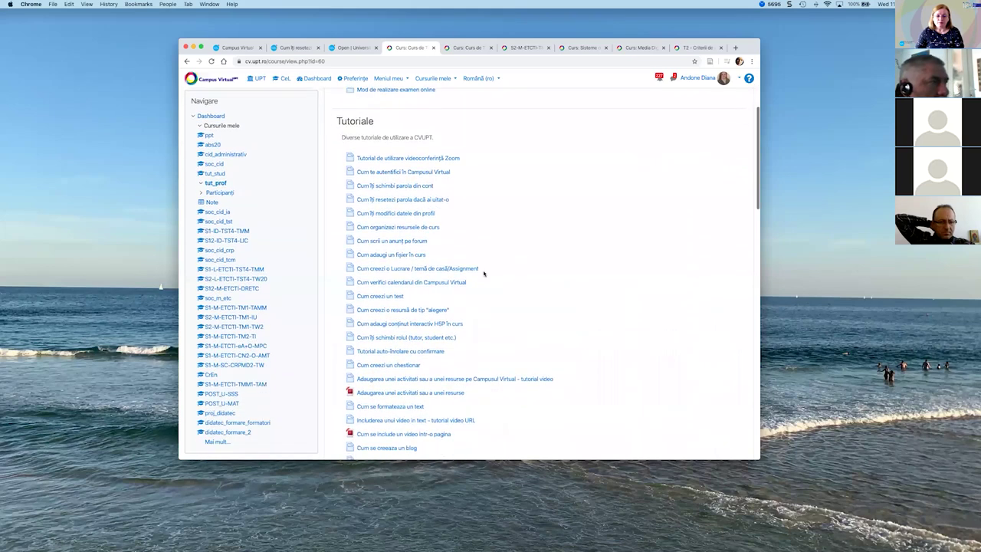
scroll(480, 272, down, 4)
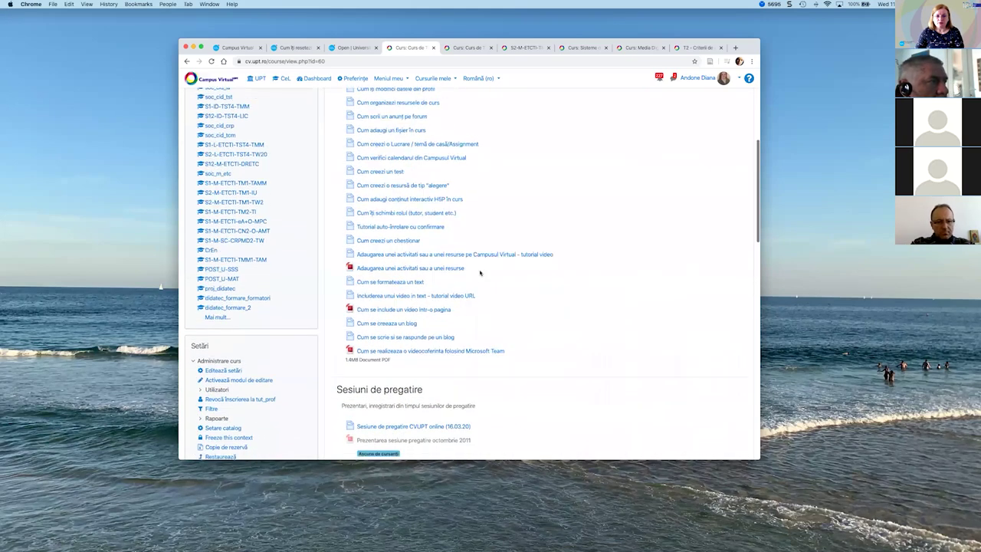
scroll(490, 268, up, 10)
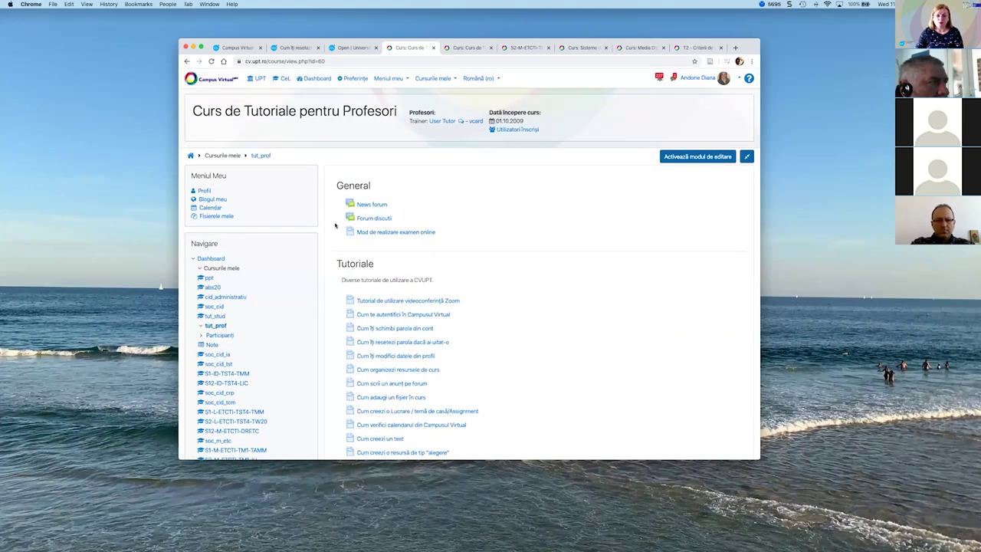
scroll(542, 228, down, 3)
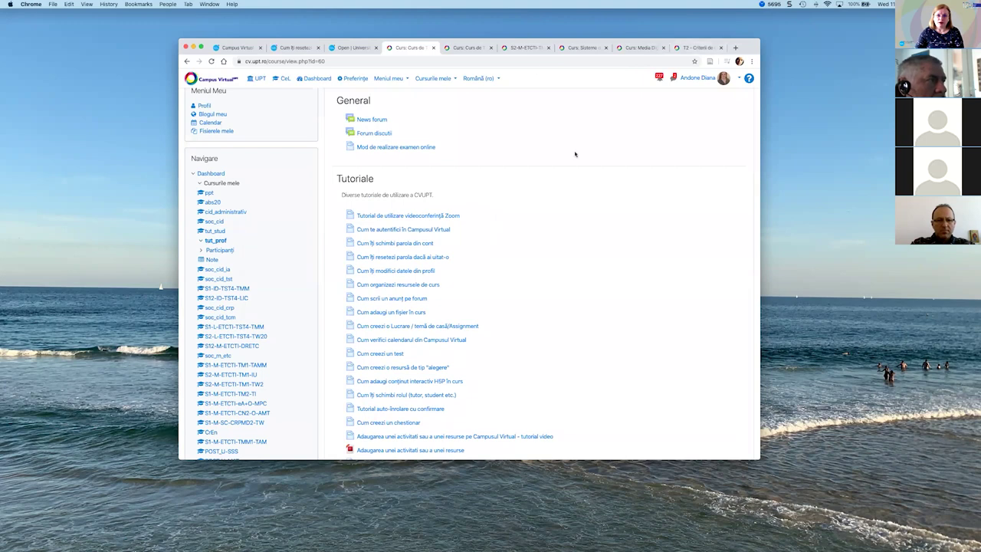
scroll(485, 227, down, 2)
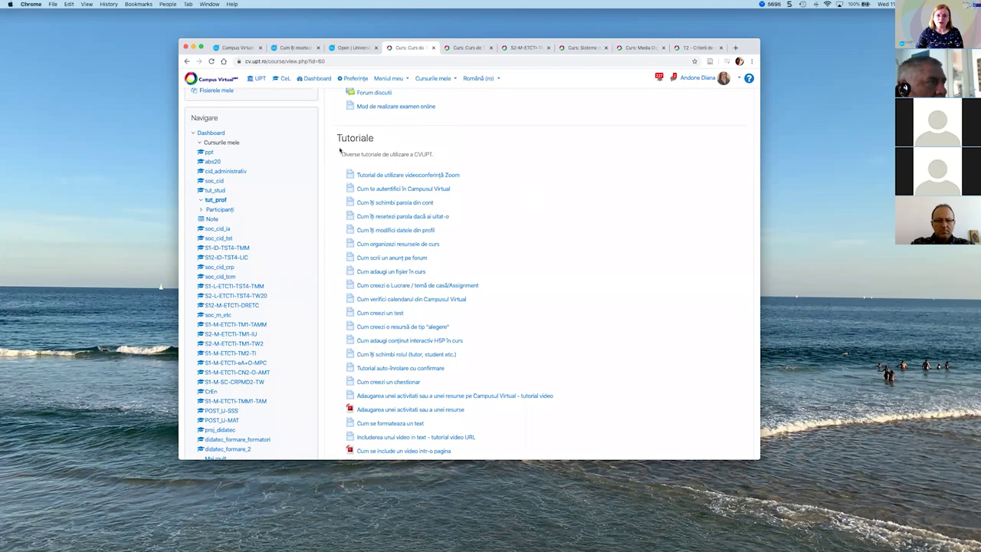
scroll(495, 158, down, 8)
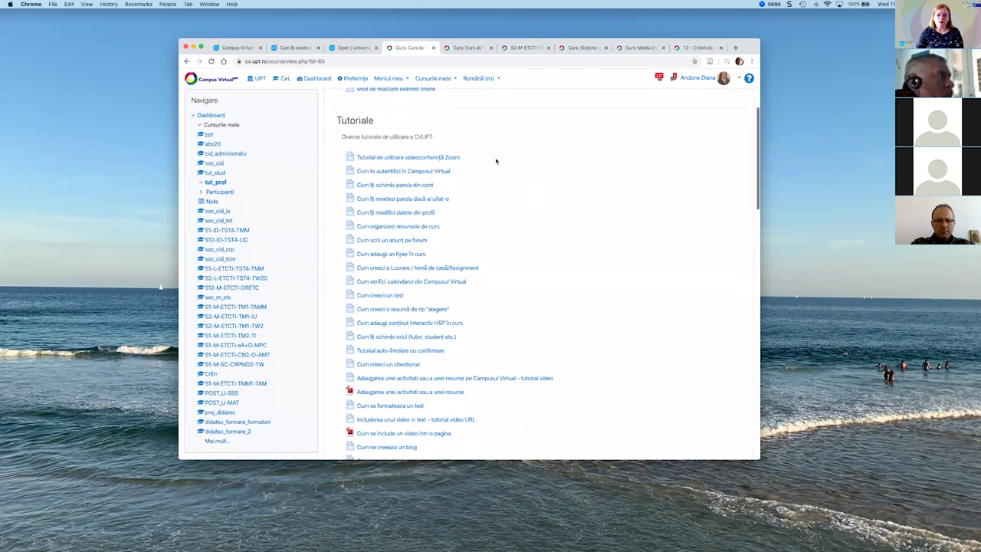
scroll(497, 163, down, 1)
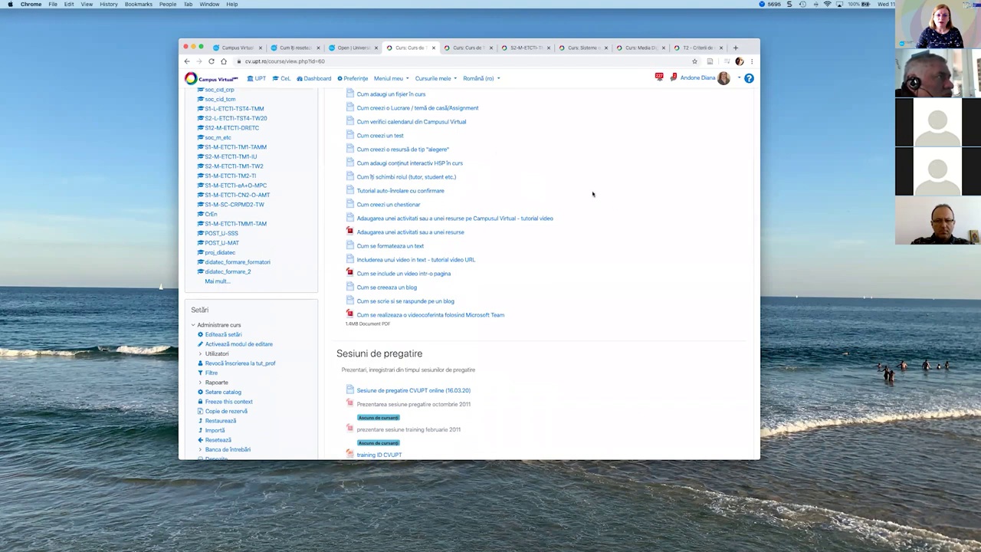
click(398, 178)
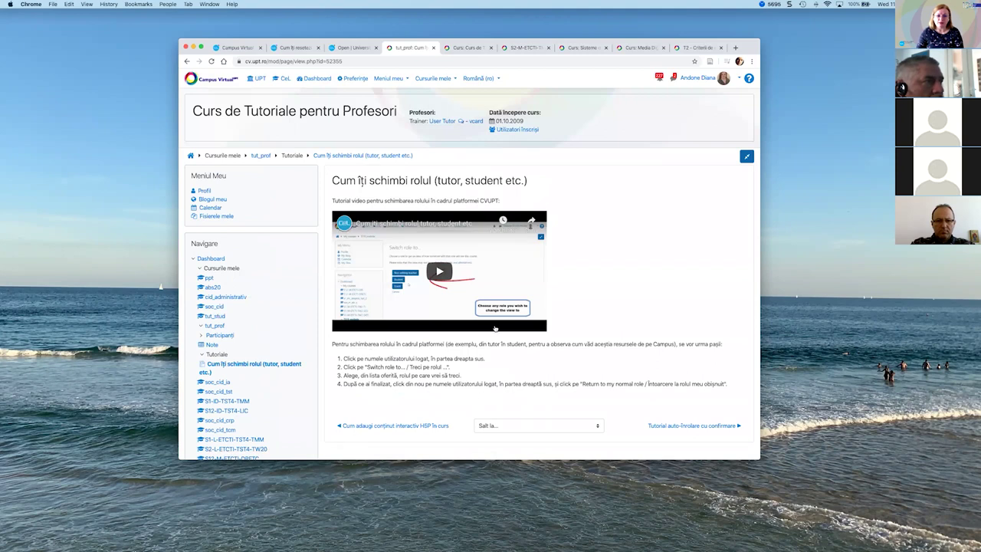
- Return from the tutorial to the course page and examine the remaining tutorials and the Sesiuni de pregatire section
click(263, 155)
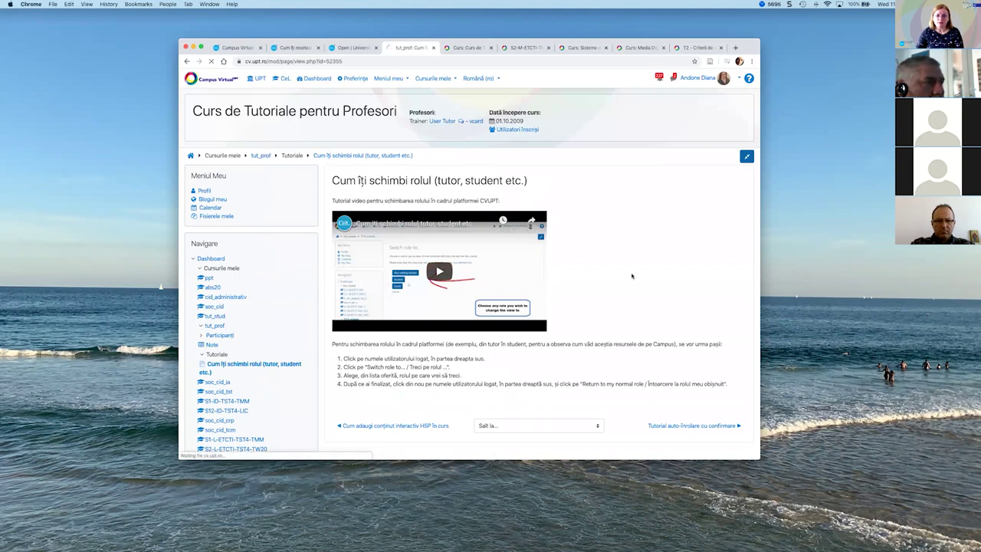
scroll(591, 278, down, 5)
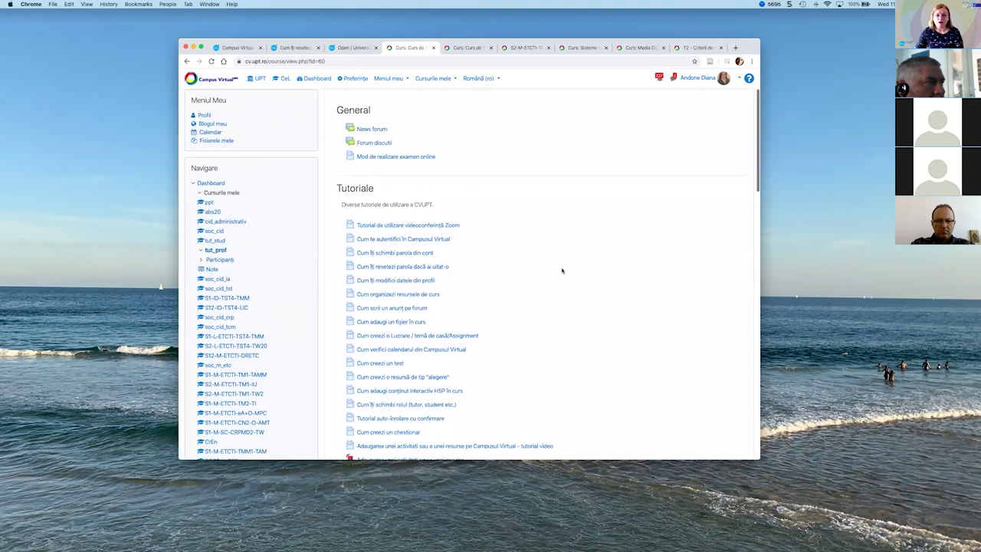
scroll(551, 266, down, 6)
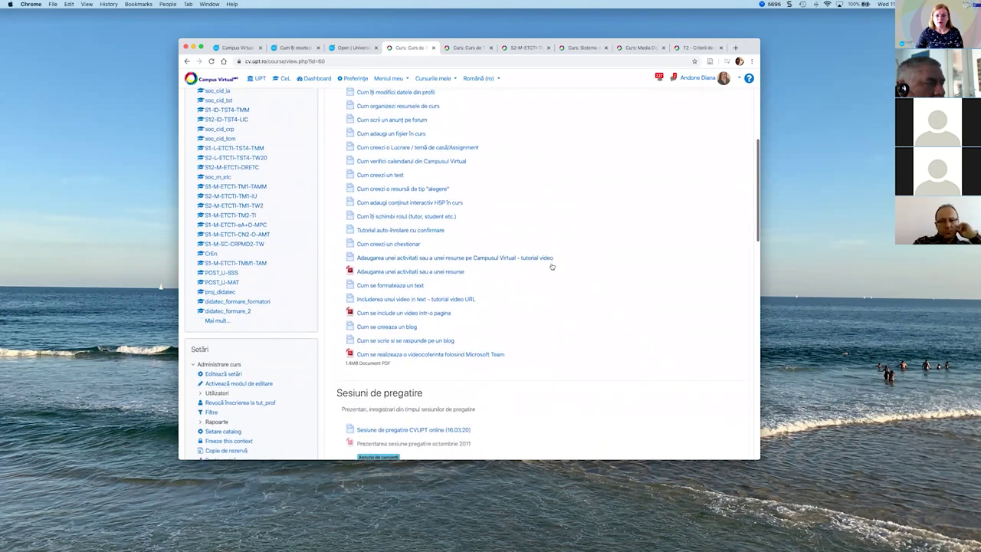
scroll(551, 266, down, 2)
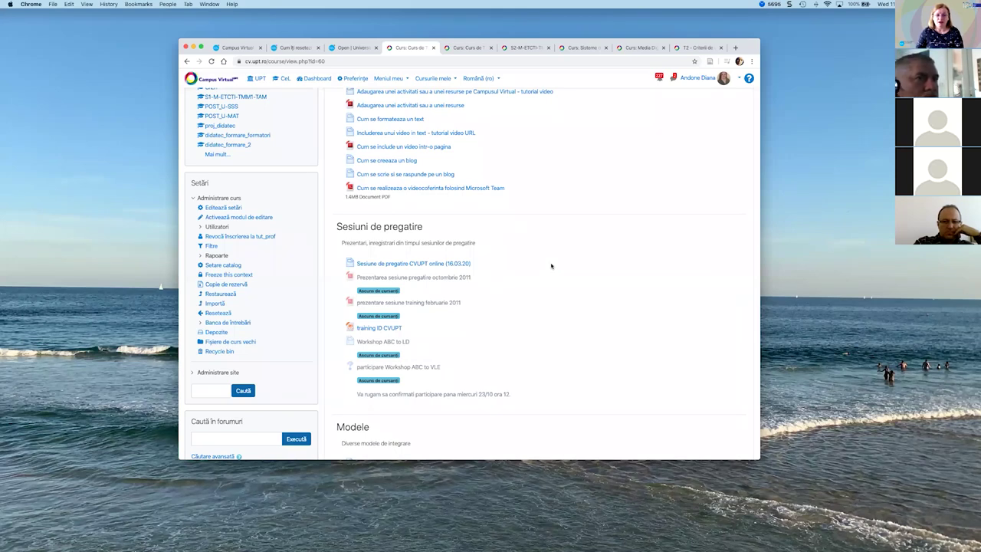
scroll(550, 266, up, 5)
scroll(551, 266, up, 6)
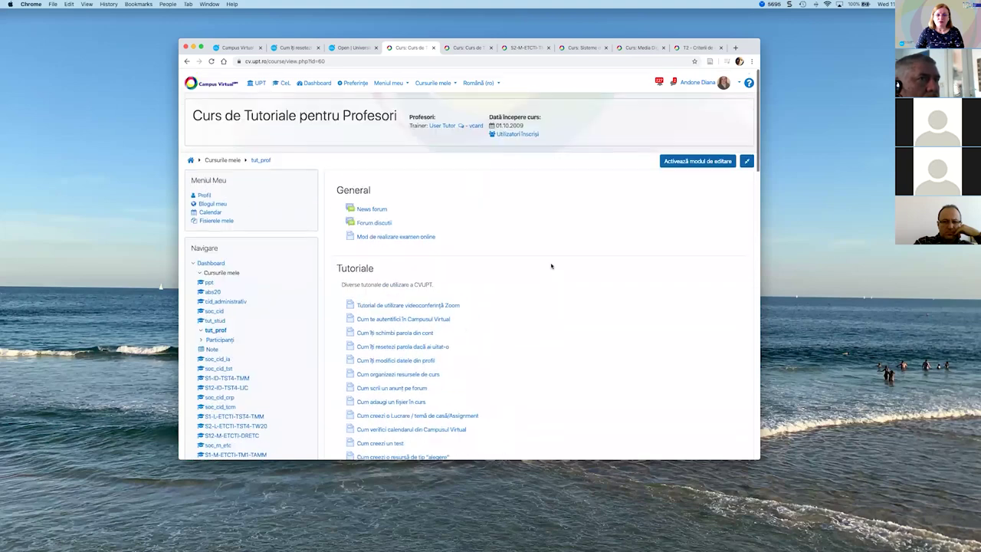
- Go through the course page from Tutoriale to Zona de lucru, examining the example resources under Modele
scroll(540, 260, down, 3)
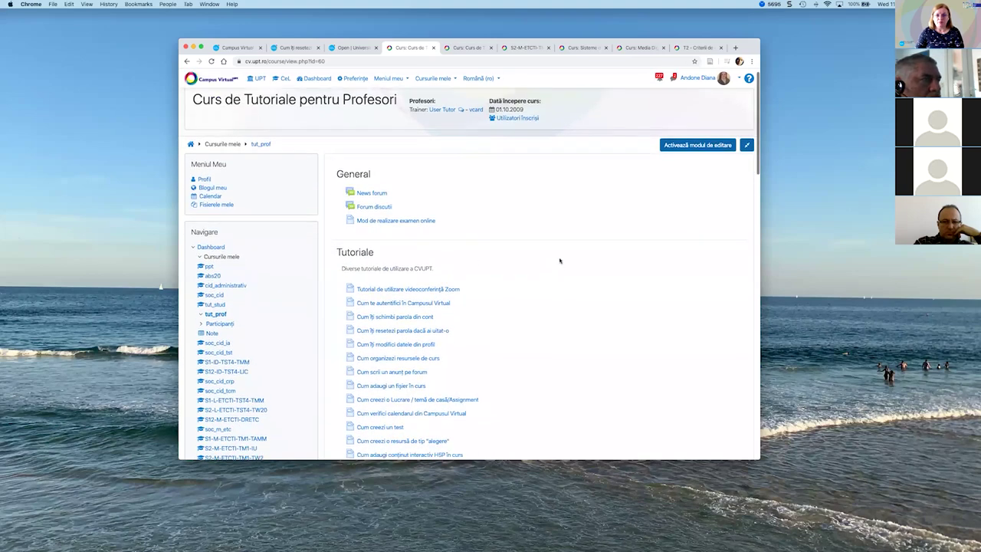
scroll(549, 258, down, 1)
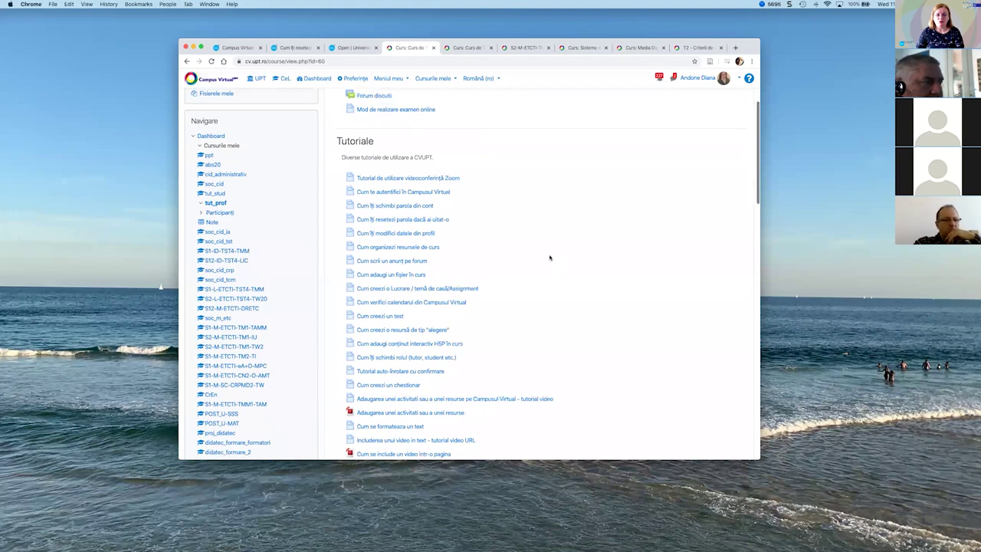
scroll(549, 258, up, 1)
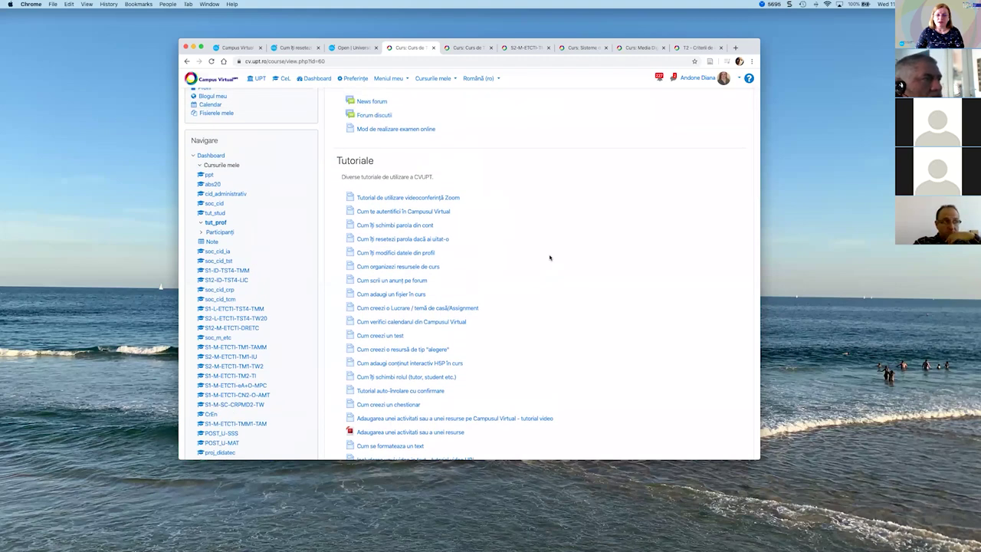
scroll(549, 257, down, 2)
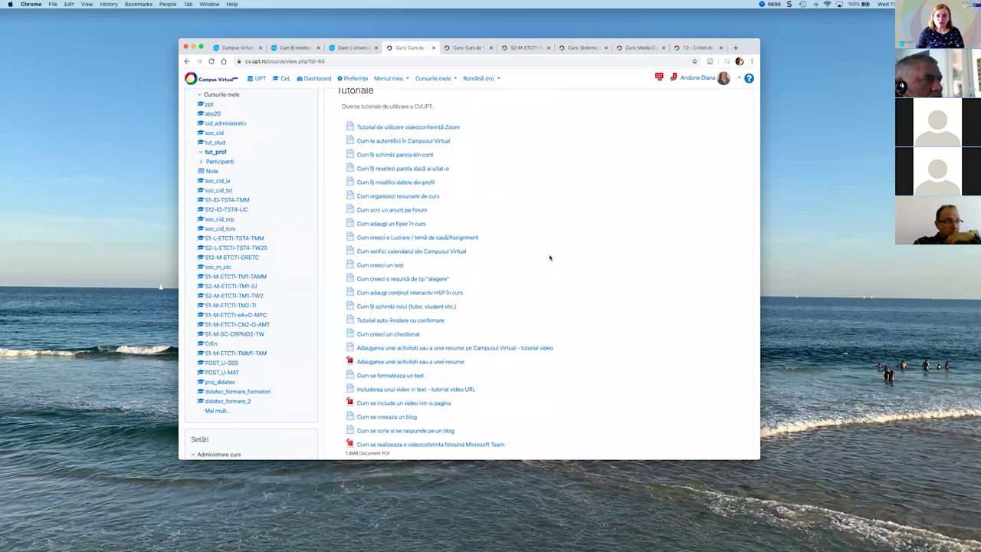
scroll(549, 257, down, 3)
scroll(558, 211, down, 5)
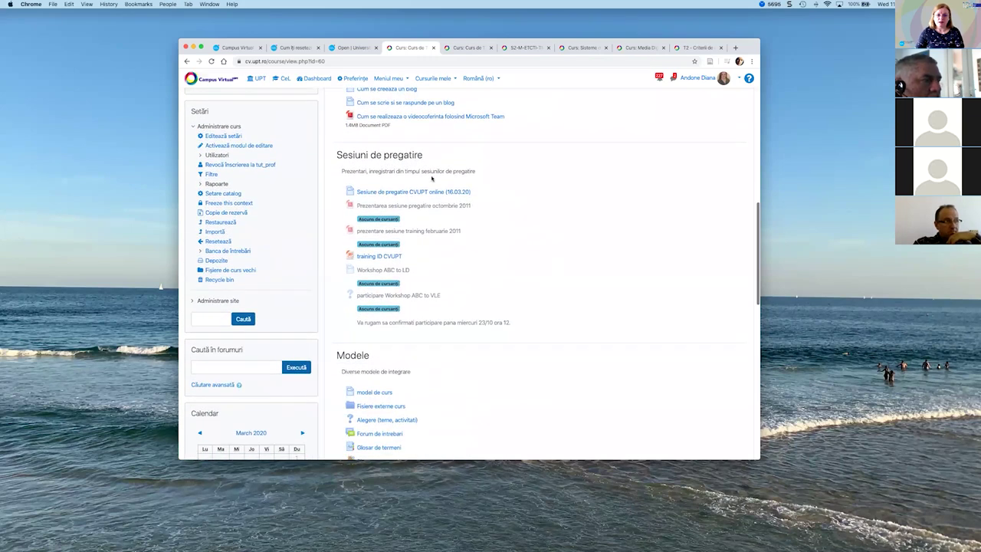
scroll(512, 186, down, 9)
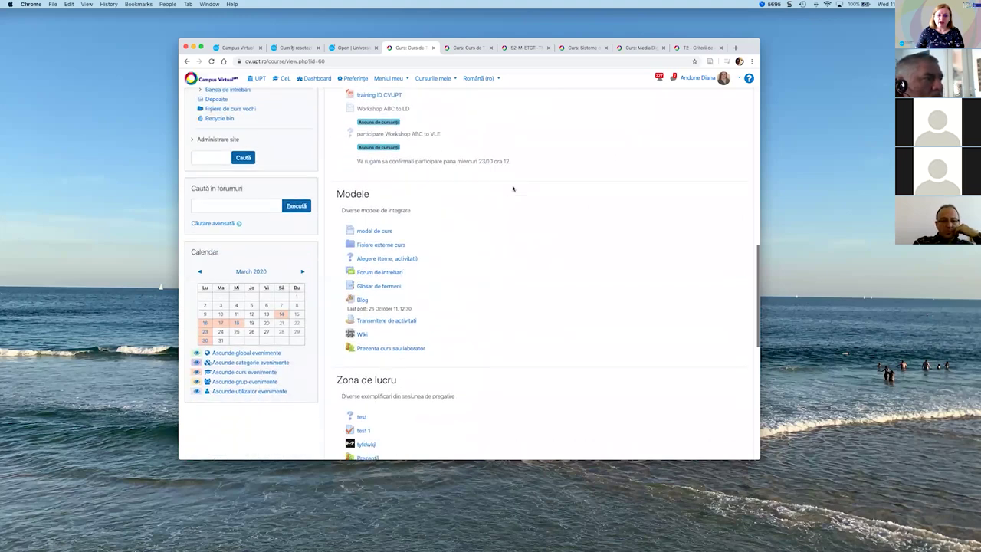
- Look through Zona de lucru and Tutoriale vechi, and return to the General section's "Mod de realizare examen online" resource
scroll(594, 214, down, 6)
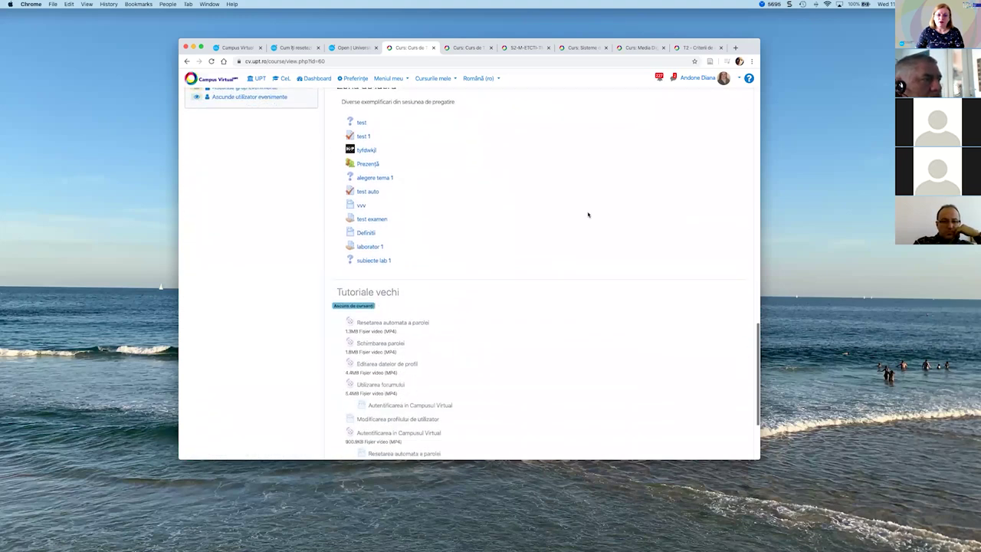
scroll(587, 215, up, 6)
scroll(588, 214, up, 20)
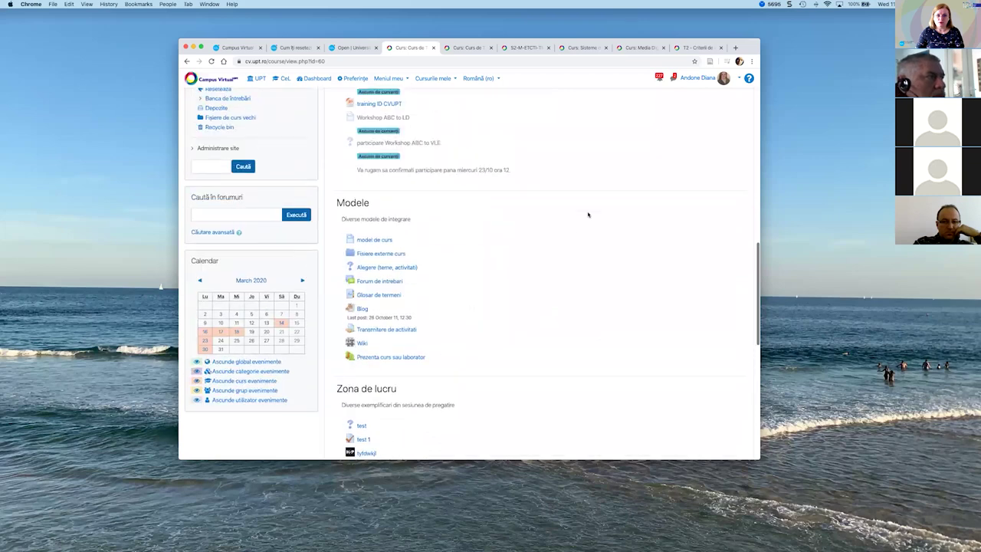
scroll(578, 203, up, 5)
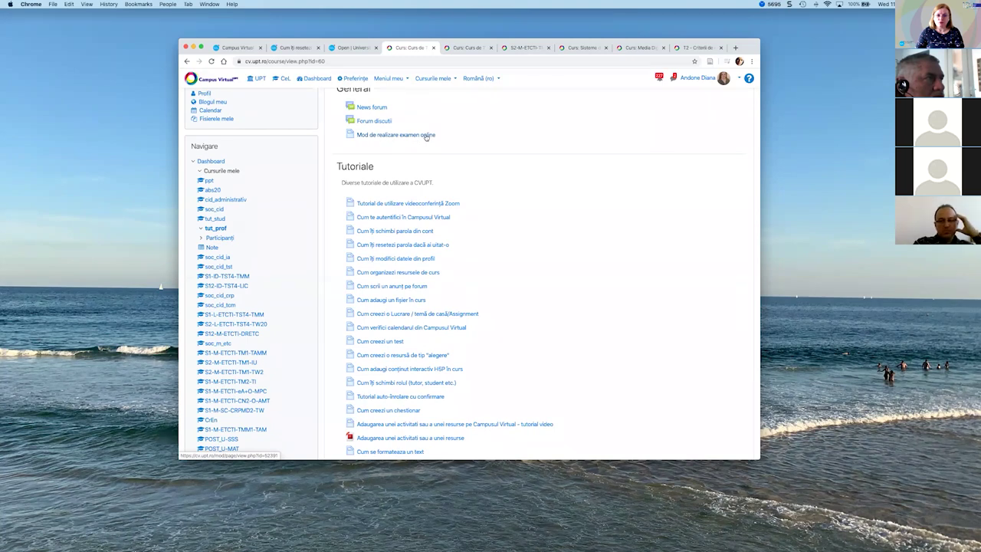
scroll(521, 142, down, 1)
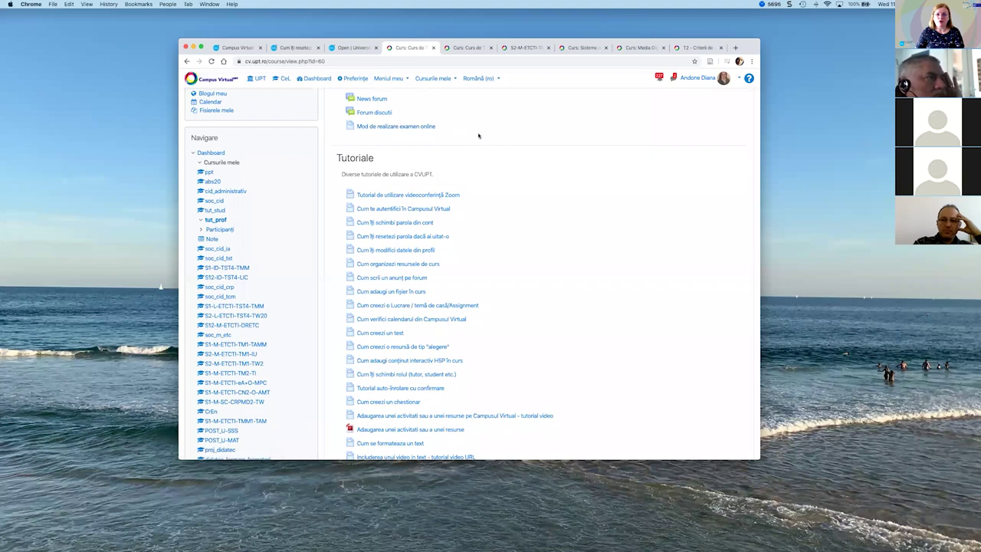
scroll(471, 134, down, 5)
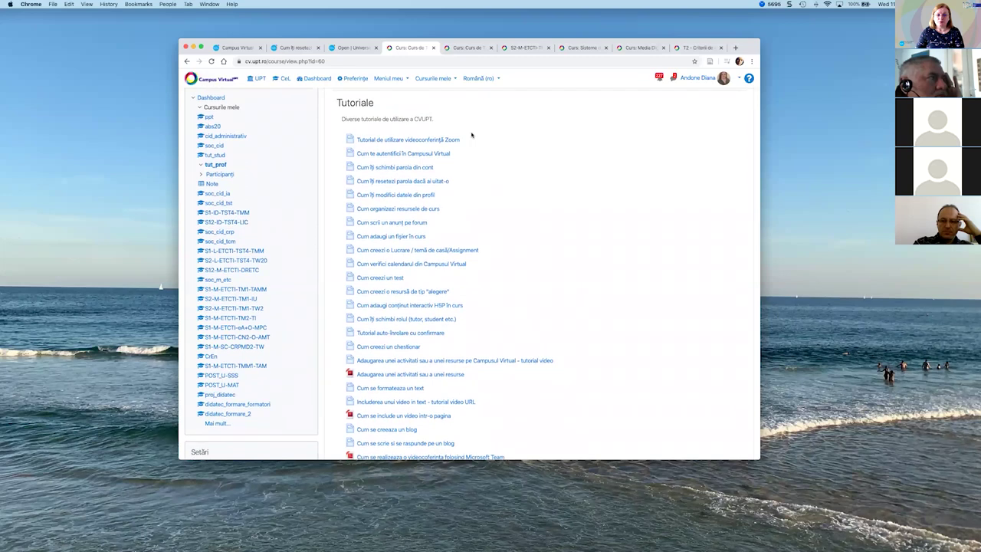
scroll(472, 135, up, 1)
scroll(471, 134, up, 4)
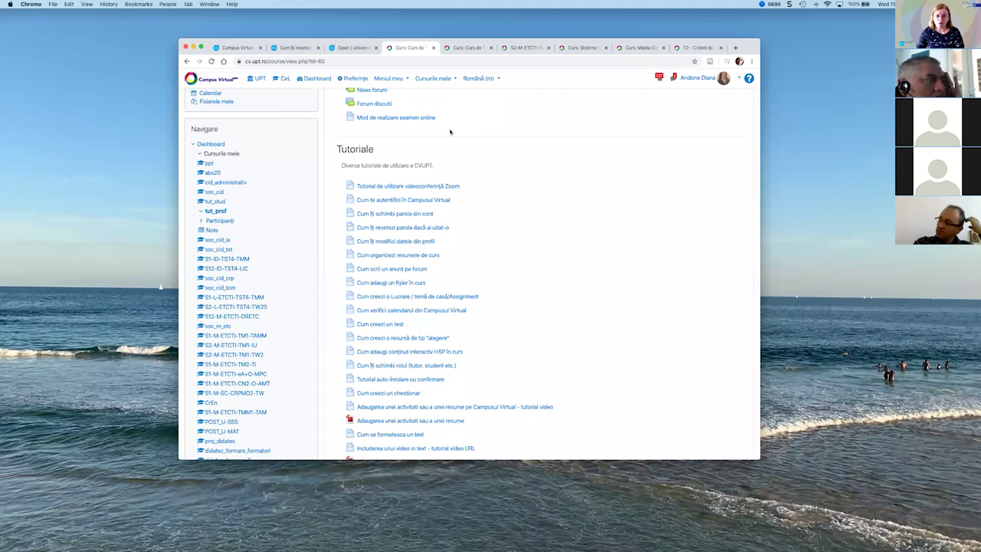
- Examine the Tutoriale list from the Zoom videoconference tutorial through the Microsoft Team one
scroll(449, 132, down, 1)
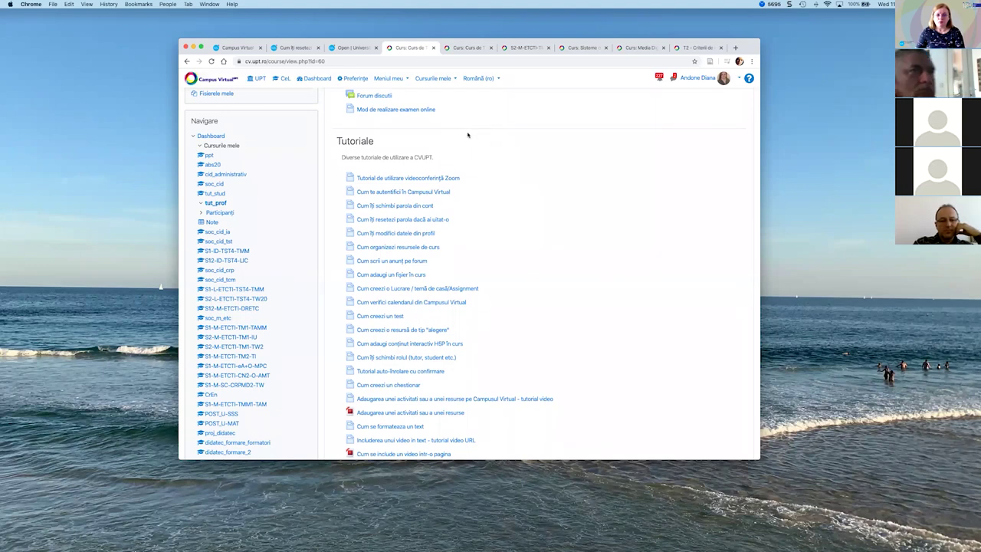
scroll(467, 135, down, 5)
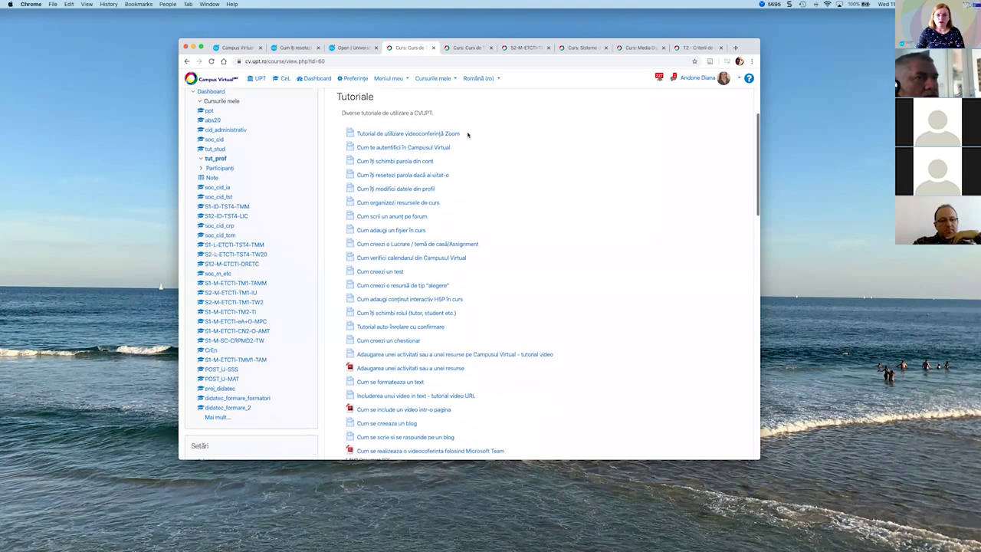
scroll(467, 135, down, 1)
scroll(467, 135, up, 2)
scroll(468, 135, down, 2)
scroll(467, 135, down, 1)
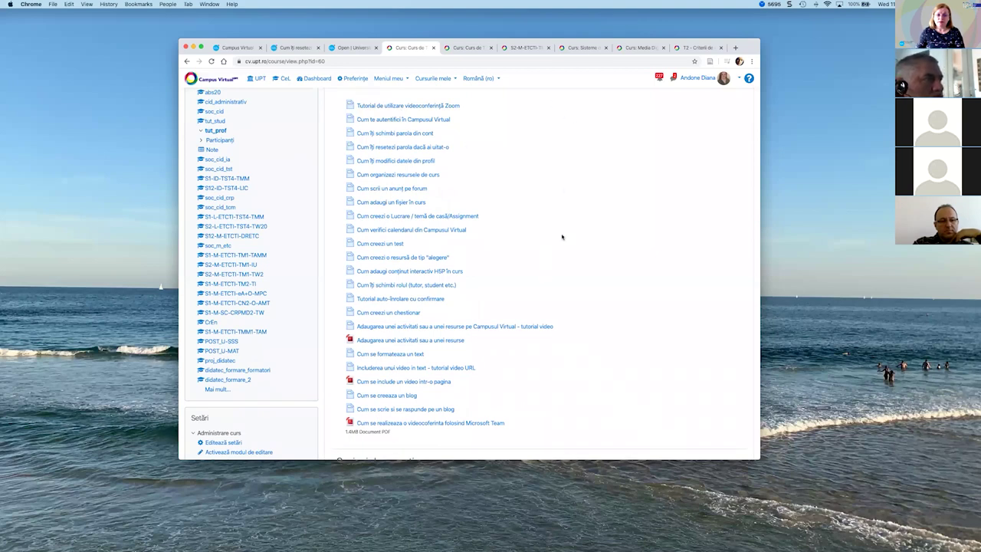
scroll(524, 188, down, 10)
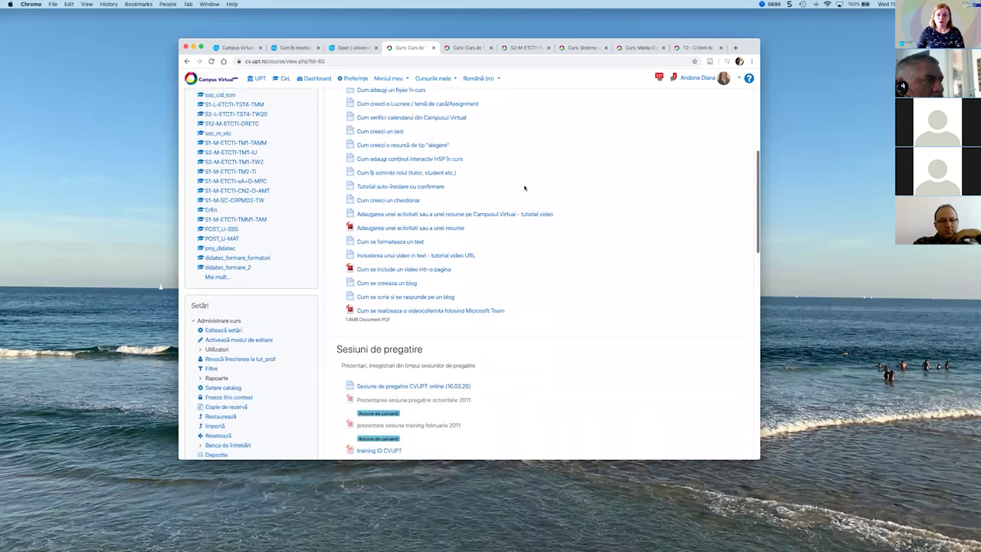
- Examine the resources under Sesiuni de pregatire, Modele and Zona de lucru on the course page
scroll(524, 188, down, 8)
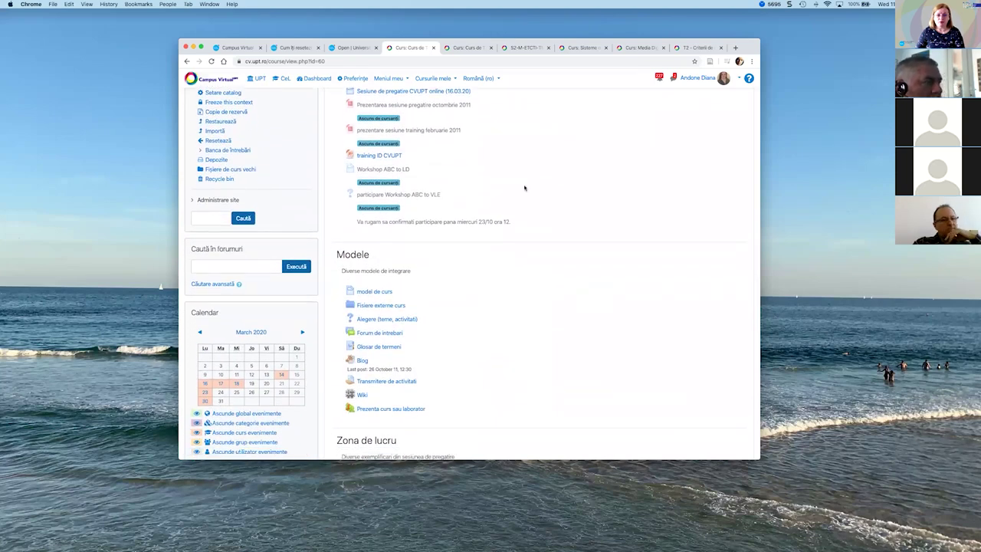
scroll(524, 187, up, 1)
scroll(524, 188, down, 4)
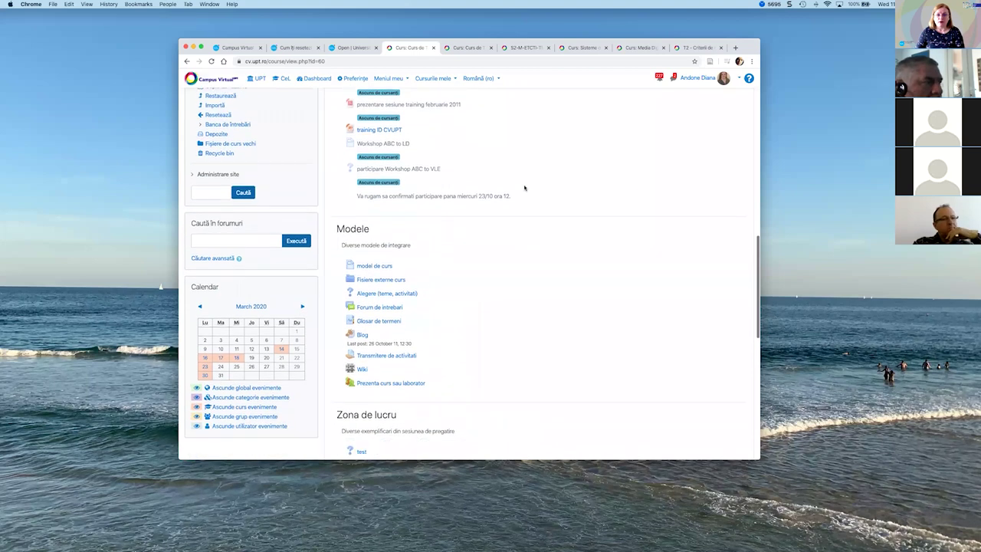
scroll(524, 187, down, 4)
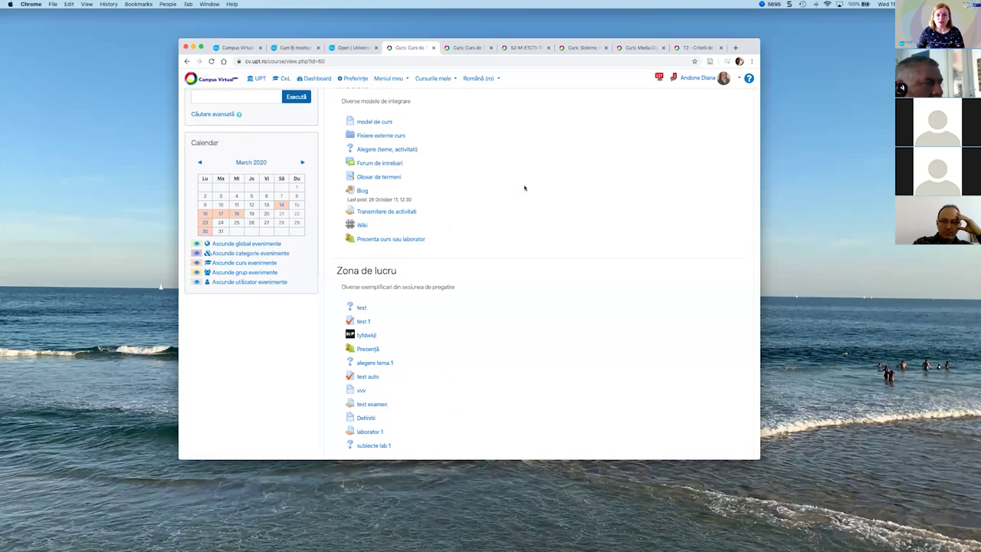
scroll(524, 187, up, 1)
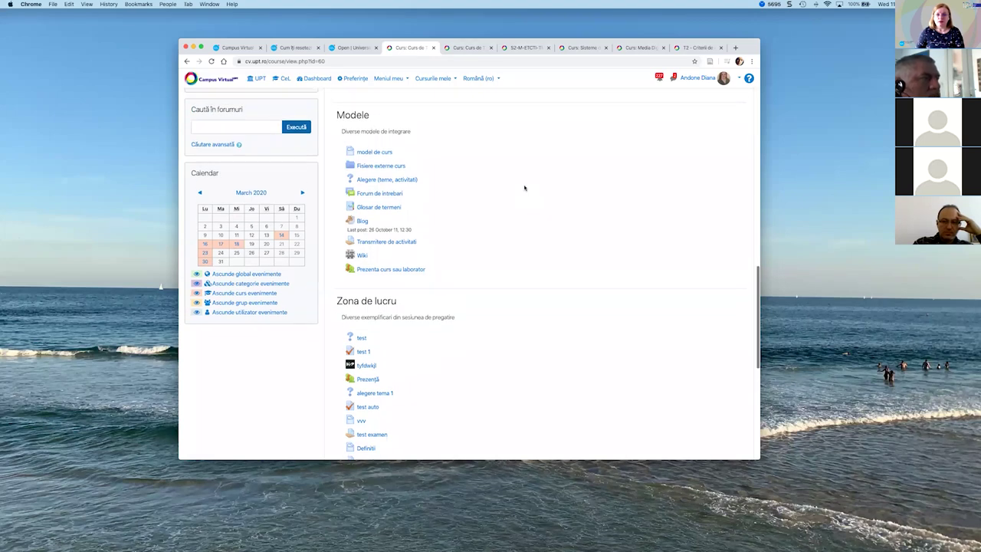
scroll(524, 188, down, 6)
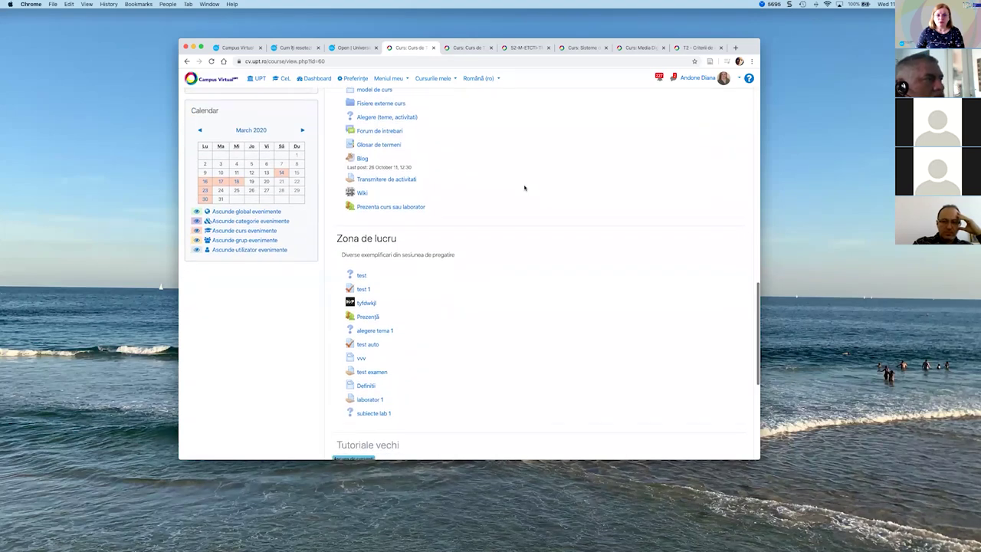
scroll(524, 188, up, 8)
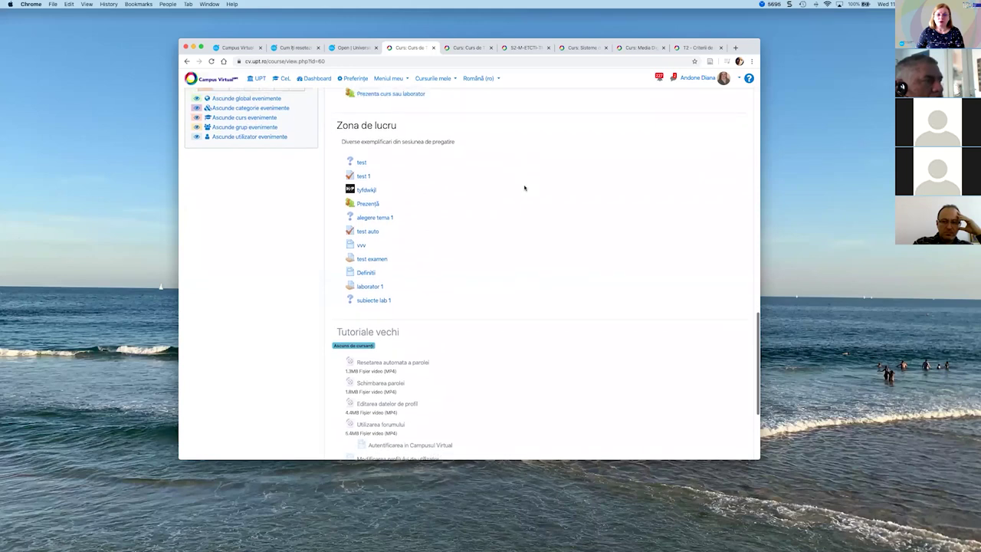
scroll(524, 188, up, 1)
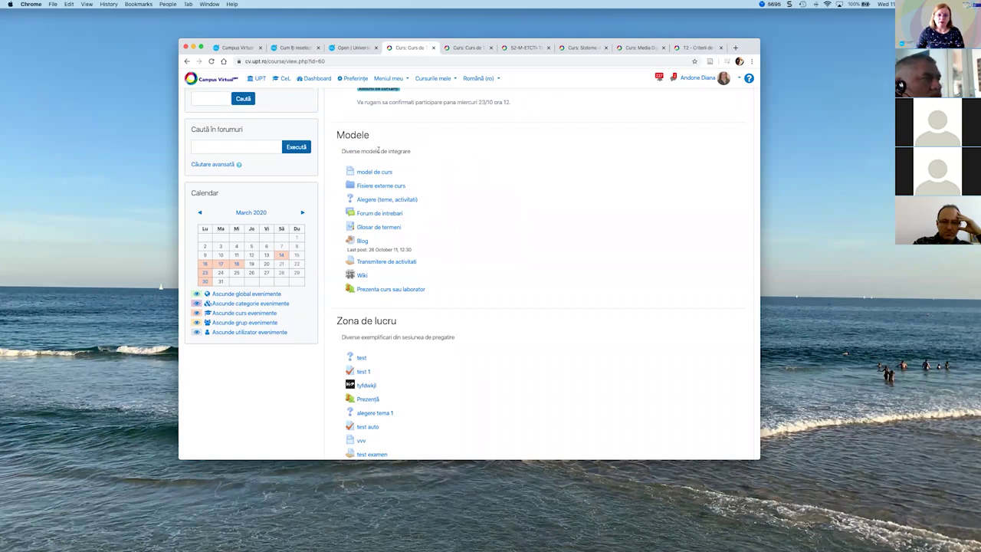
scroll(437, 185, up, 1)
scroll(436, 186, down, 3)
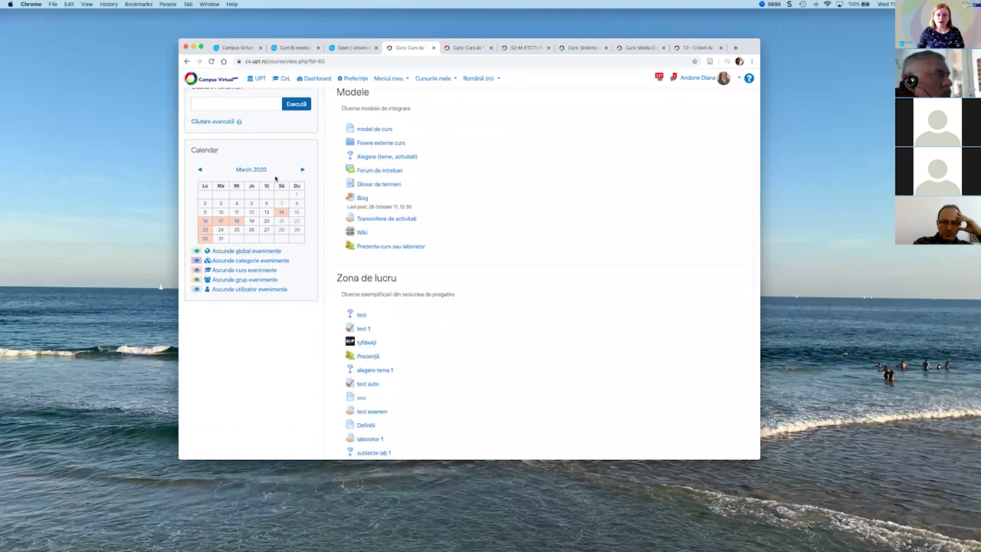
- Generate the tut_prof course's Statistici report for "Toate activitățile (toate rolurile)" over the last week
scroll(275, 176, up, 1)
scroll(274, 176, up, 10)
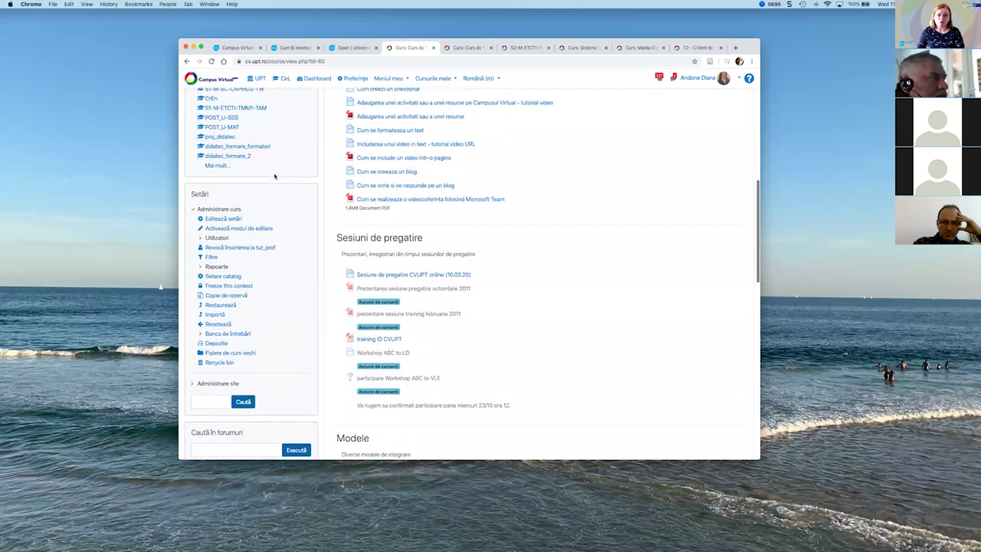
scroll(274, 176, down, 3)
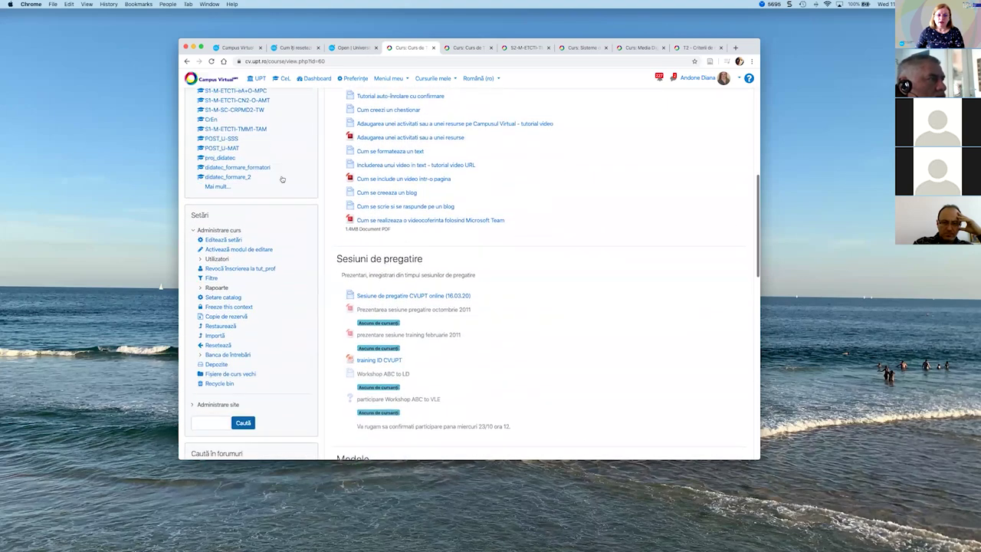
click(215, 289)
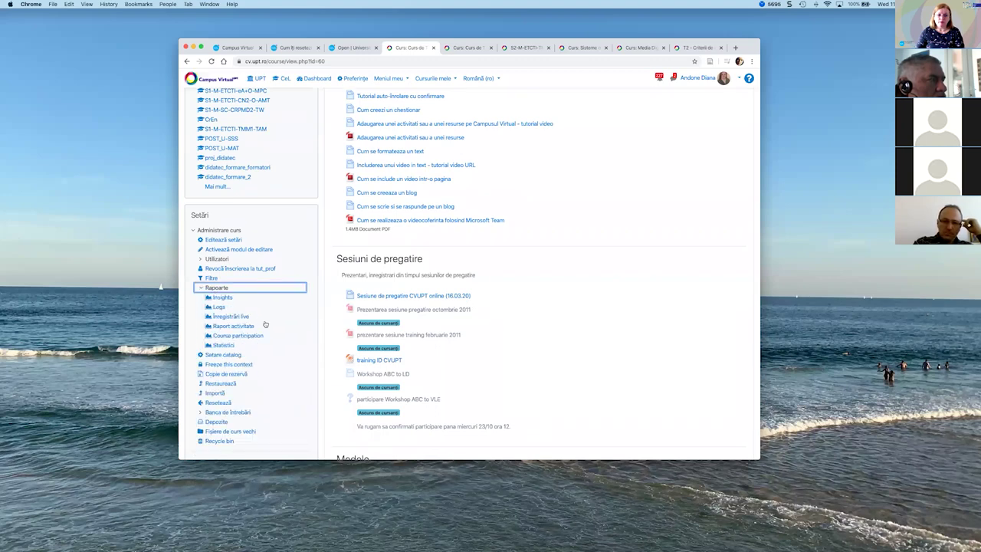
click(224, 345)
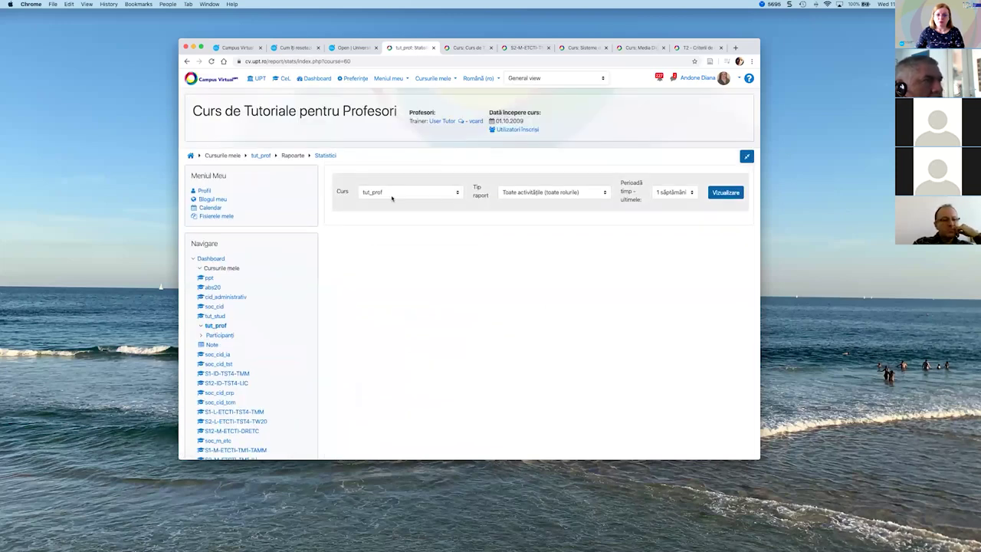
click(720, 194)
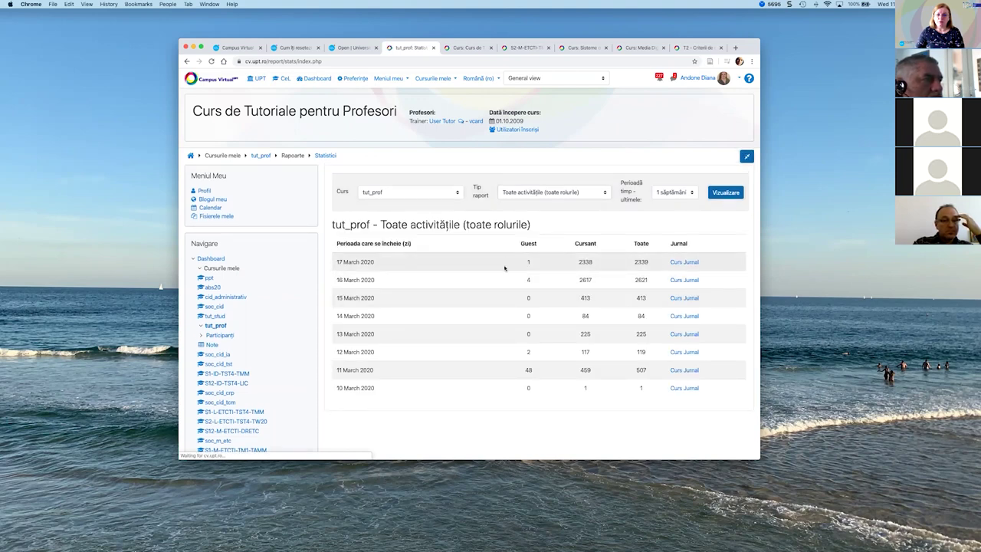
- Examine the report's activity chart and daily table, and go back to the tut_prof course page
scroll(604, 267, down, 5)
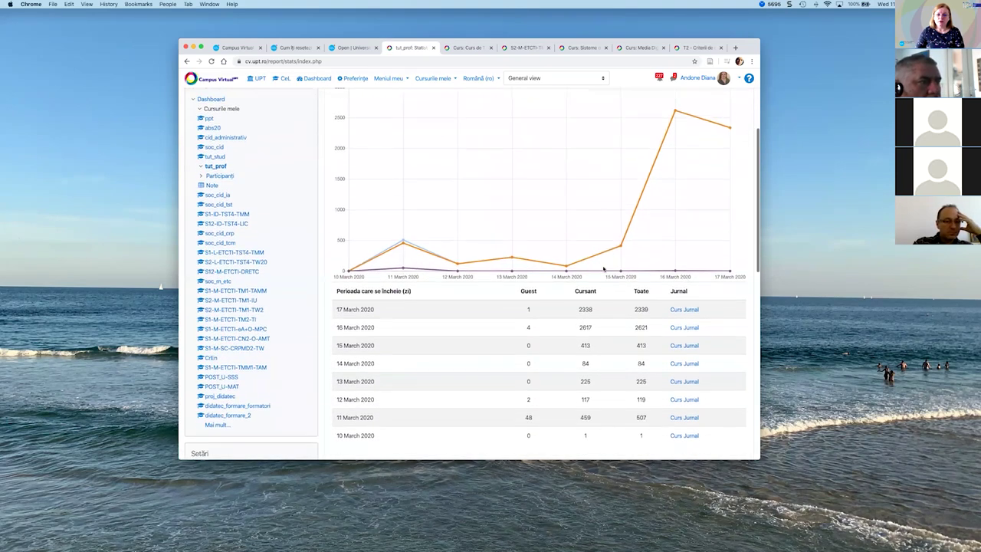
scroll(603, 267, down, 1)
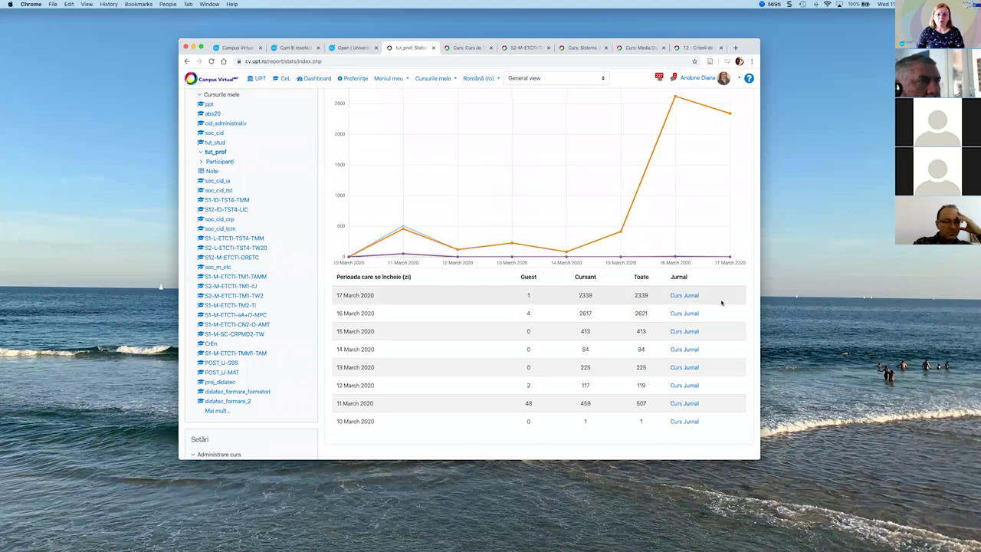
scroll(689, 276, up, 8)
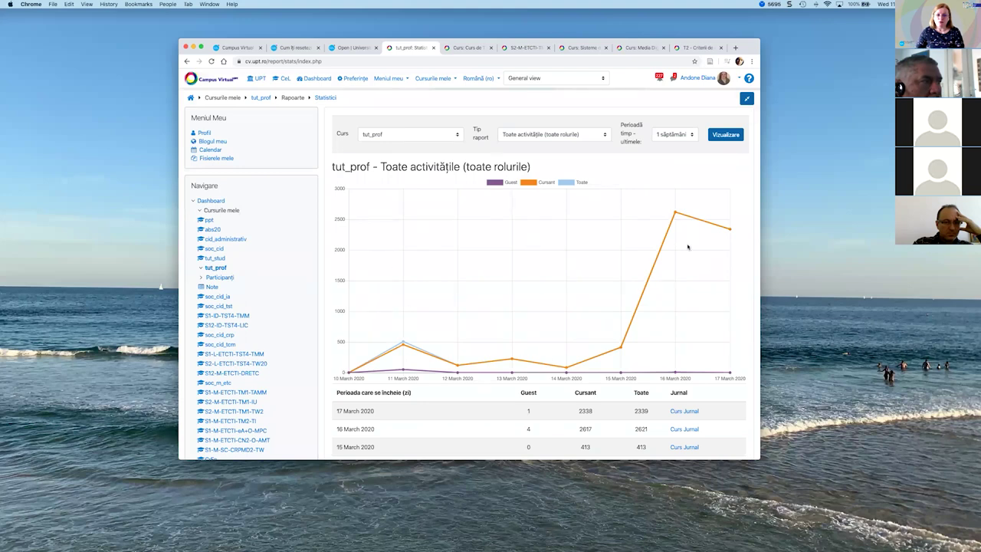
click(262, 98)
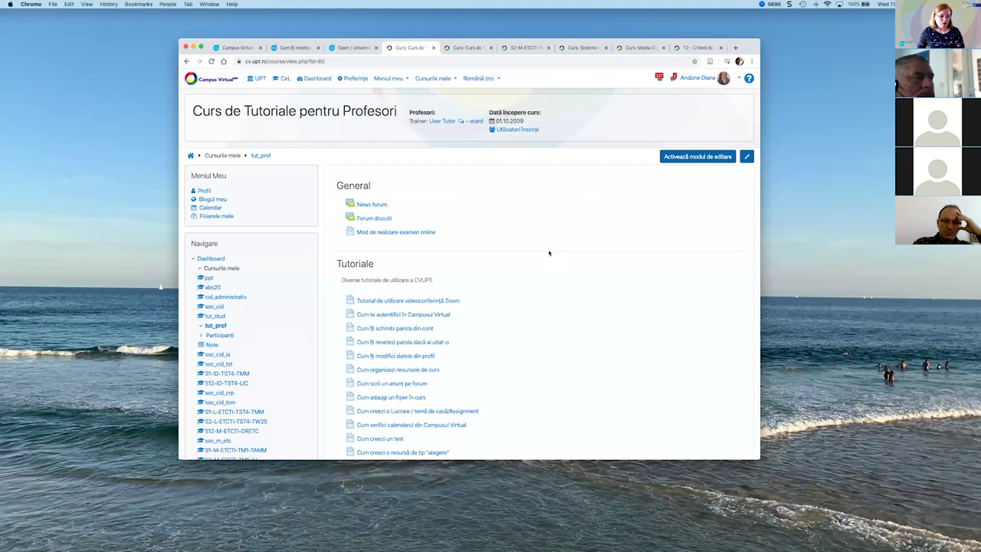
- Switch past the Tehnologii WEB 2.0 attendance page to the Baze de date course and look over its general resources
click(471, 49)
click(526, 47)
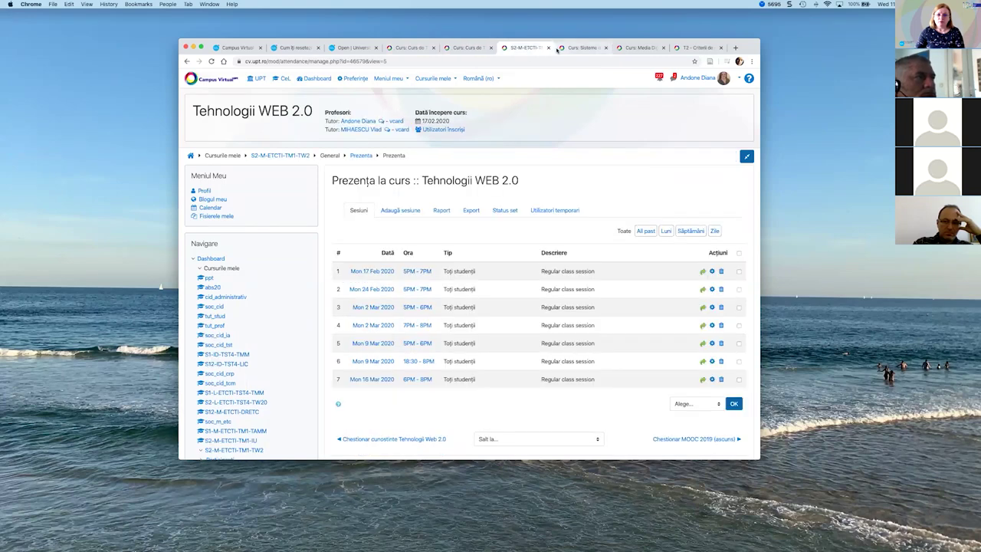
click(580, 47)
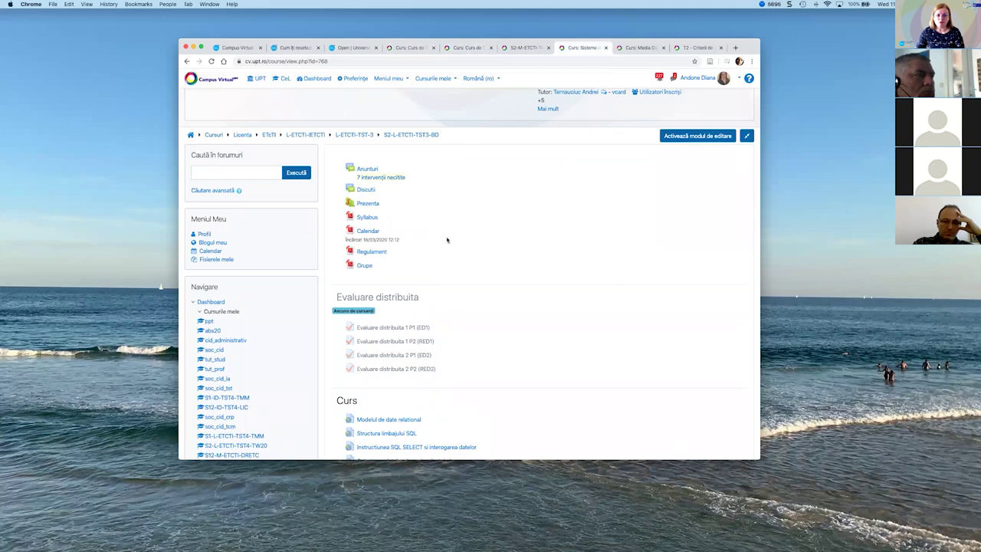
scroll(519, 238, up, 1)
scroll(521, 237, up, 2)
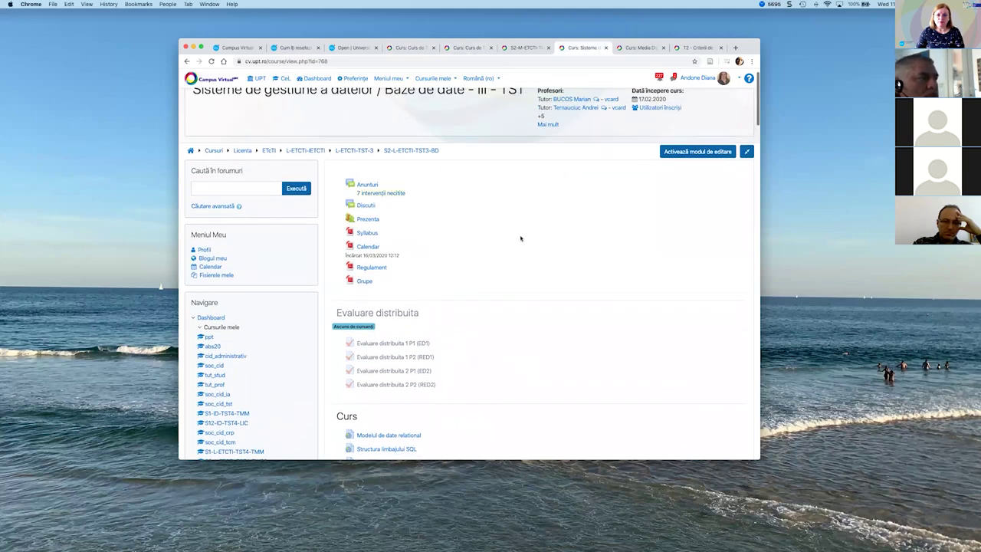
scroll(521, 238, down, 3)
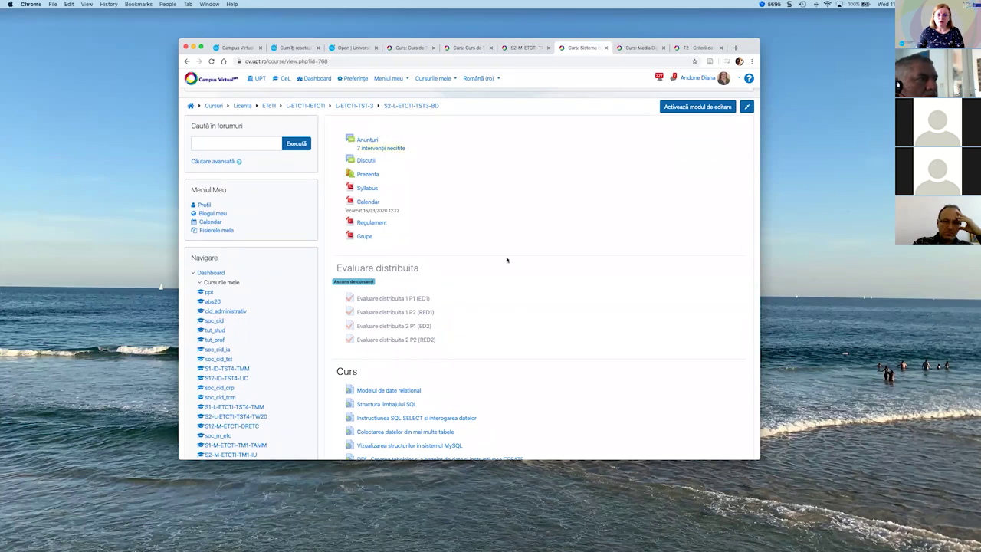
- Go through the Baze de date course's Curs, Activitati practice, Evaluare and Proiect sections
scroll(499, 238, down, 5)
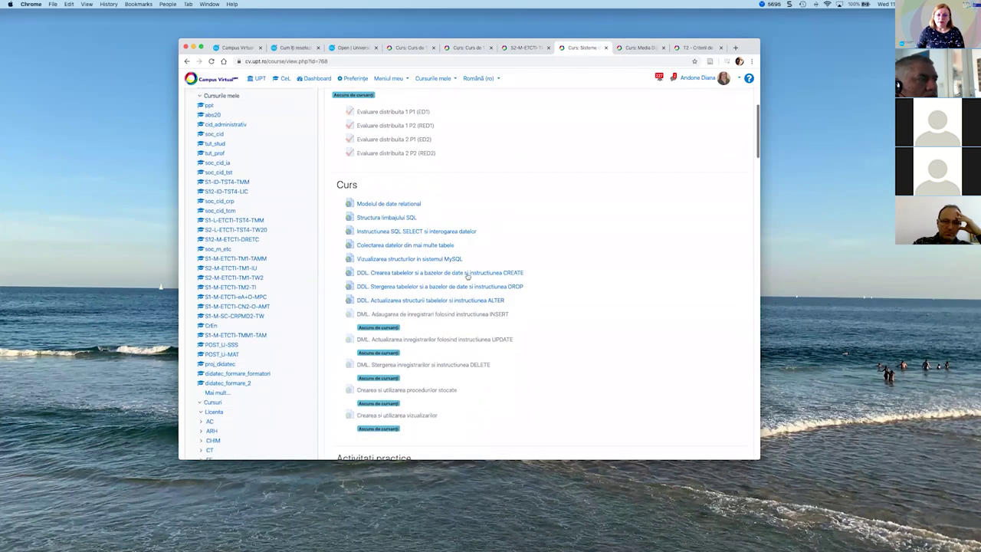
scroll(514, 338, down, 3)
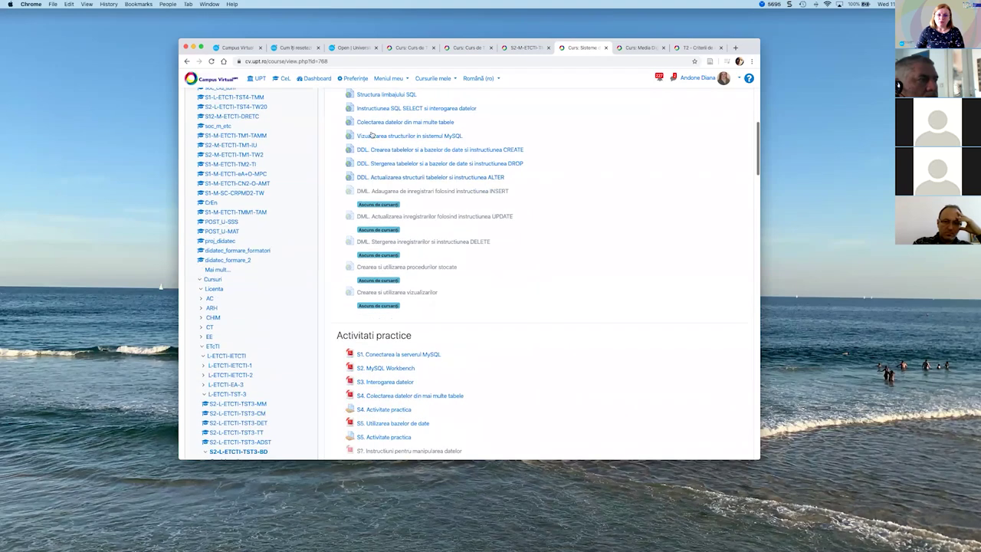
scroll(528, 269, down, 5)
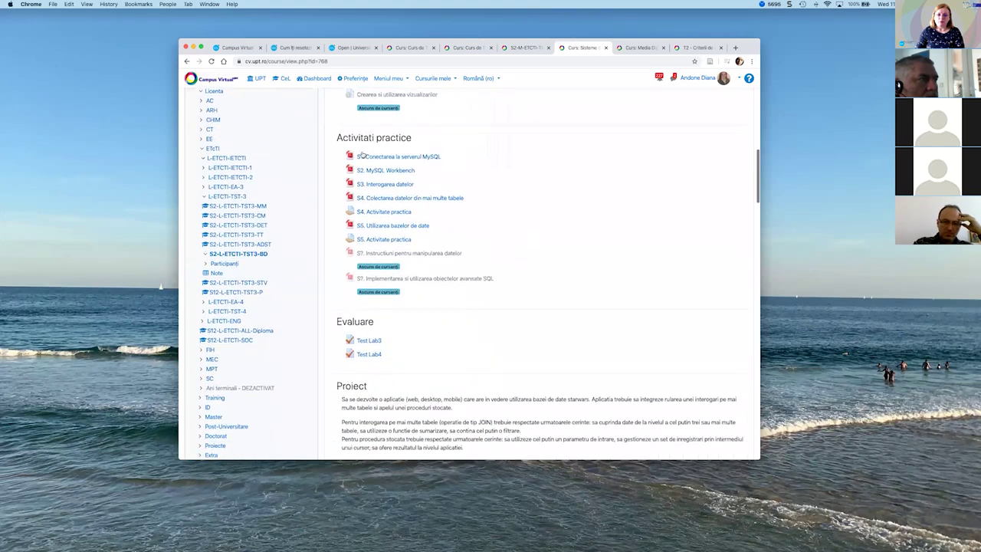
scroll(534, 224, down, 1)
scroll(534, 225, down, 3)
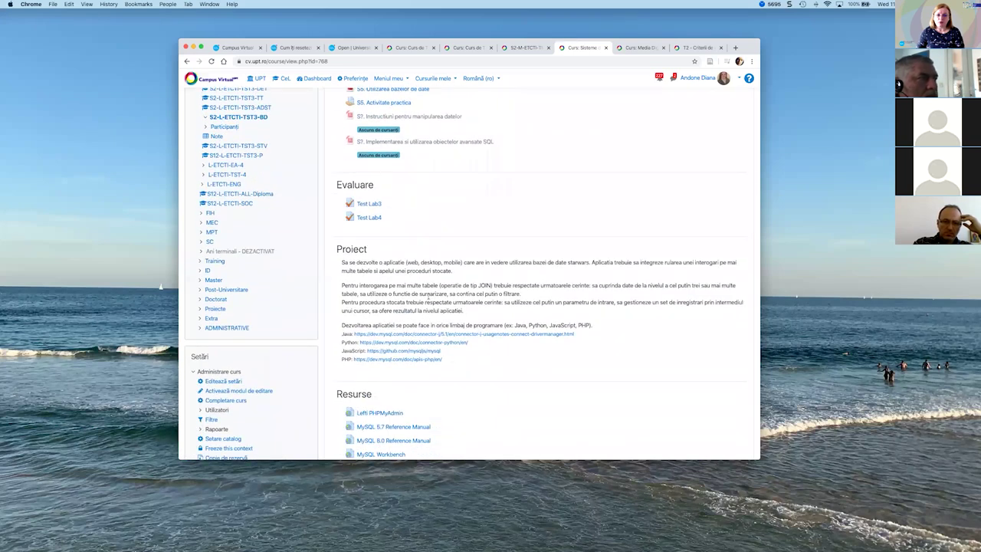
- Look over the Proiect requirements and the Resurse list of the Baze de date course
scroll(427, 295, down, 3)
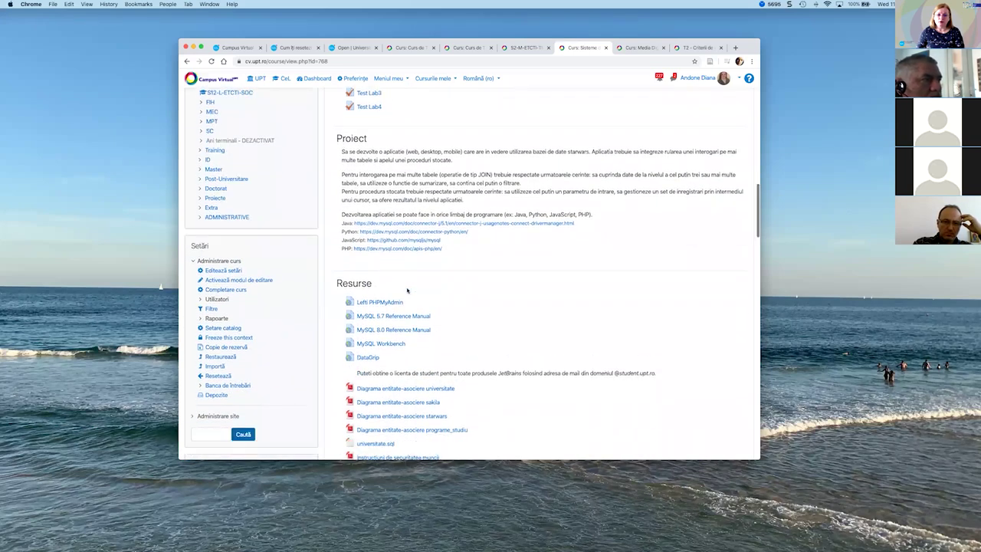
scroll(407, 290, down, 3)
scroll(496, 349, up, 3)
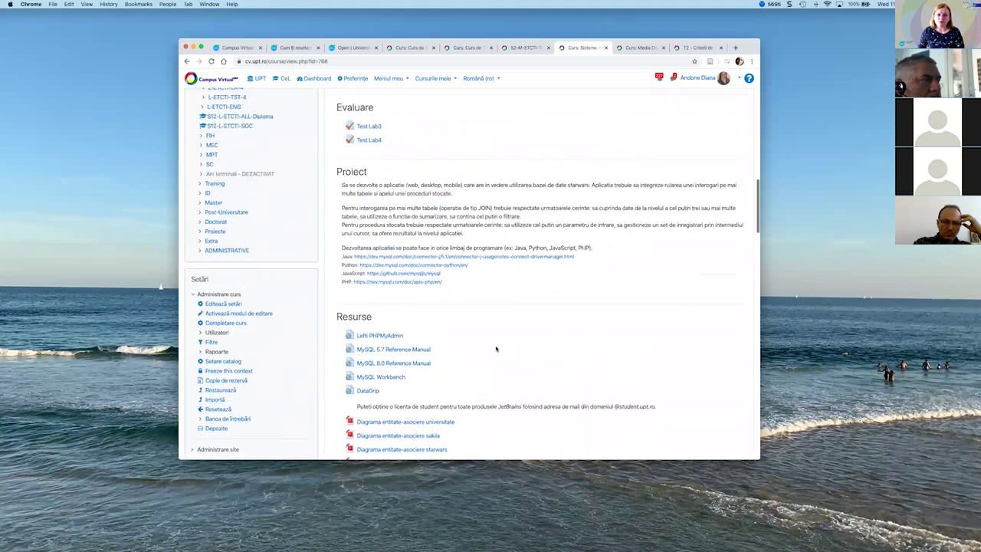
scroll(496, 349, up, 1)
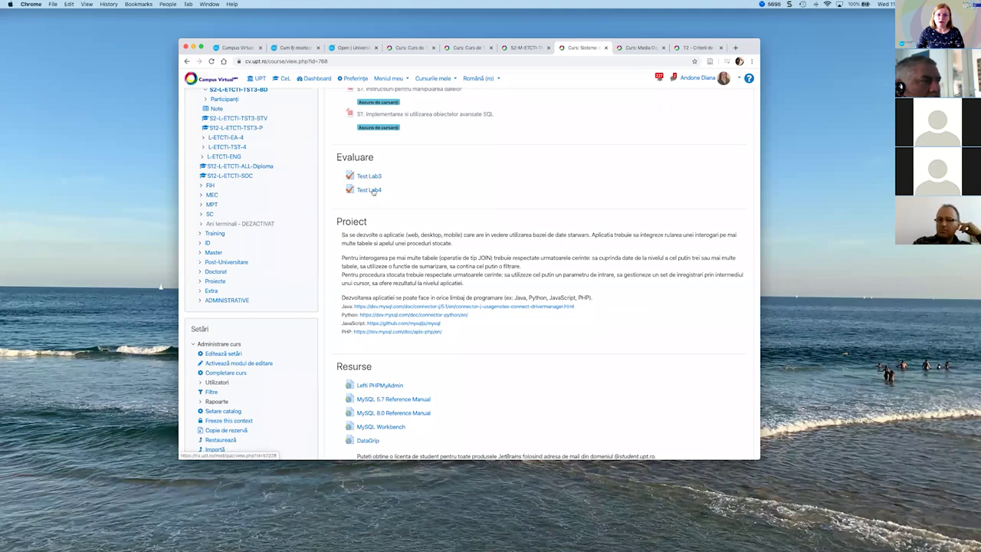
- View the Calendar PDF from the Baze de date course's general resources, and close it
scroll(405, 197, up, 5)
scroll(405, 197, up, 10)
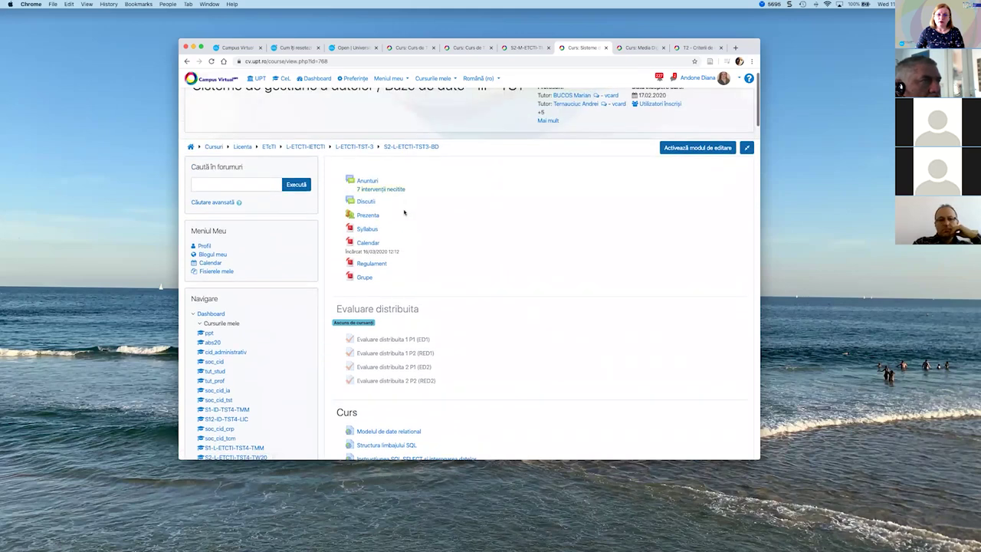
click(368, 243)
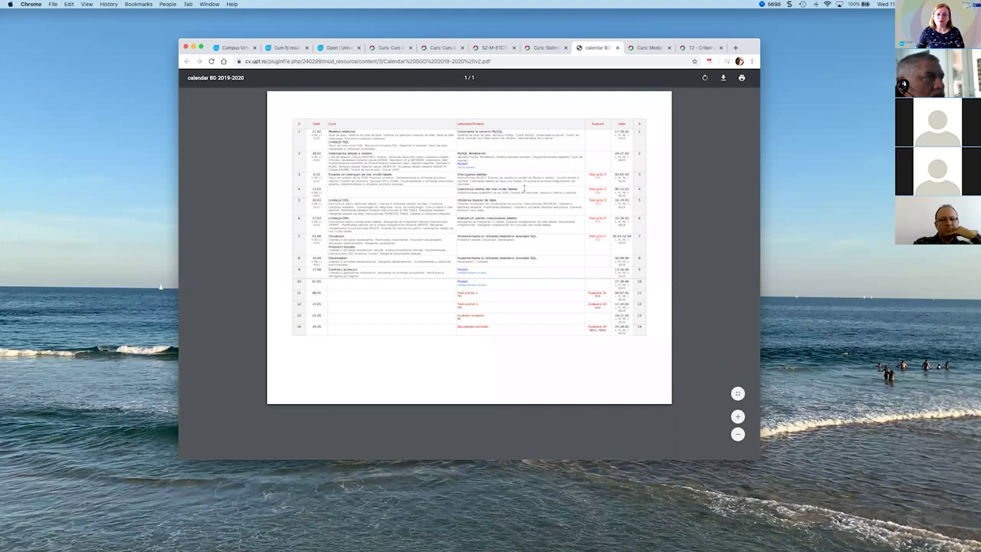
click(617, 48)
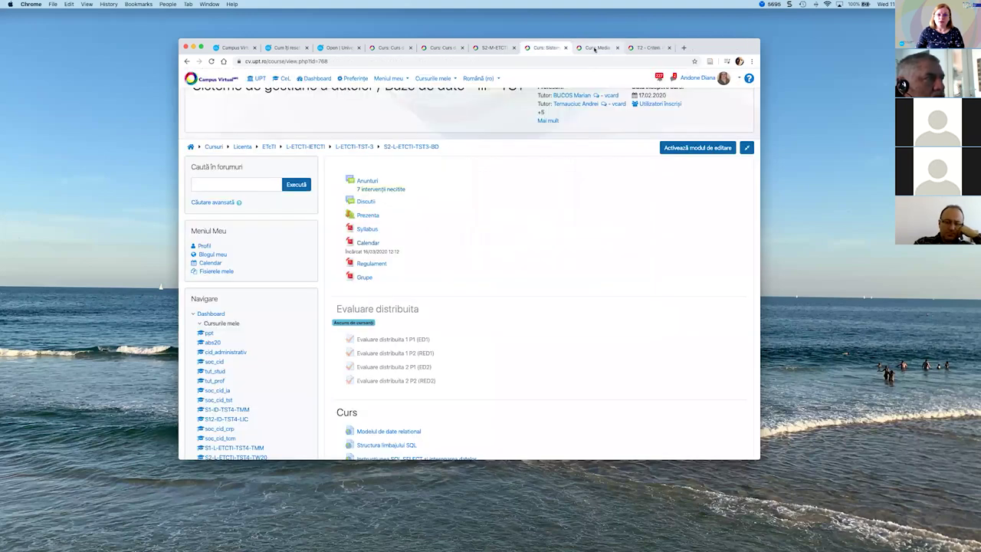
- Switch to the Media Digitala course and look over its general resources and Productie Media section
click(595, 48)
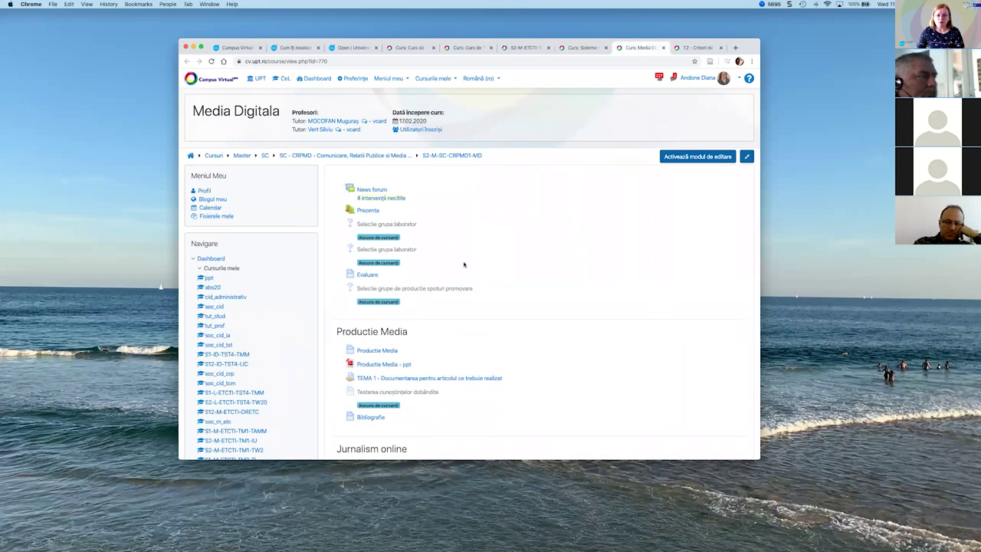
scroll(426, 261, down, 1)
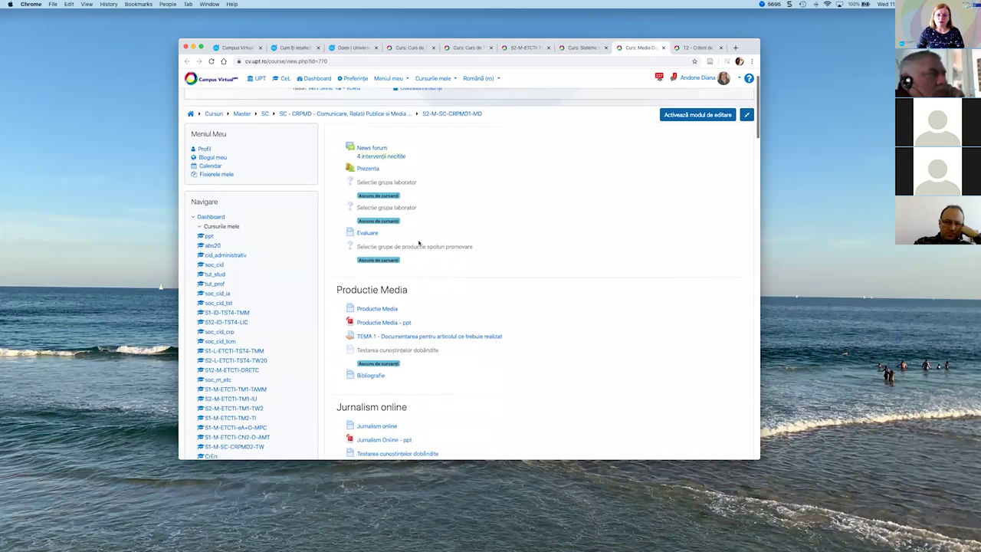
scroll(419, 243, down, 1)
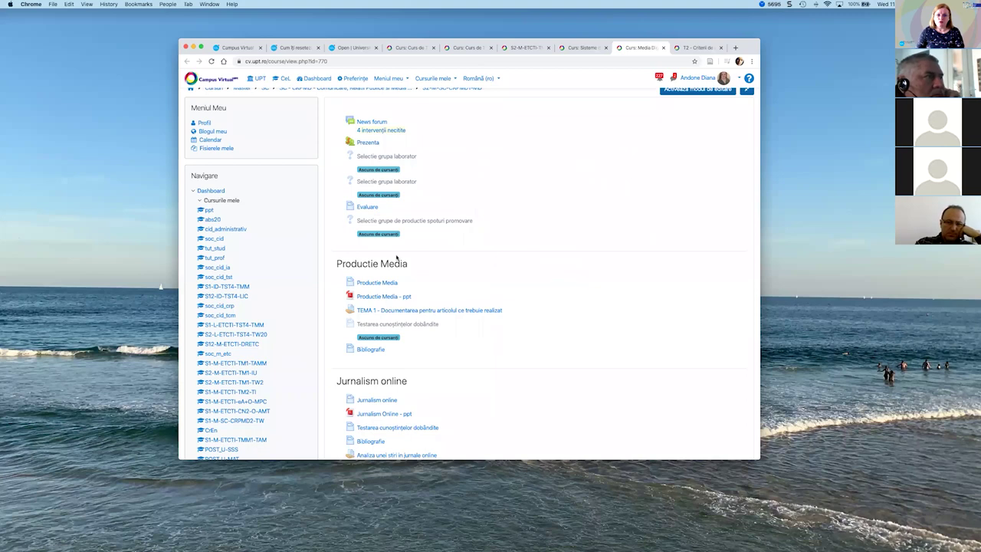
scroll(396, 258, down, 2)
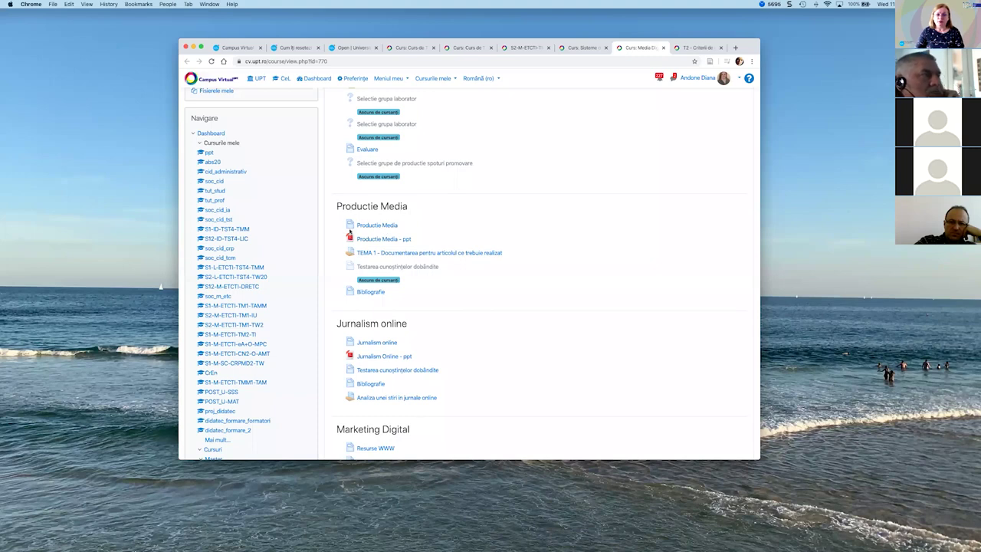
- Open the Productie Media lesson page, skim its full text, and return to the Media Digitala course page
click(386, 227)
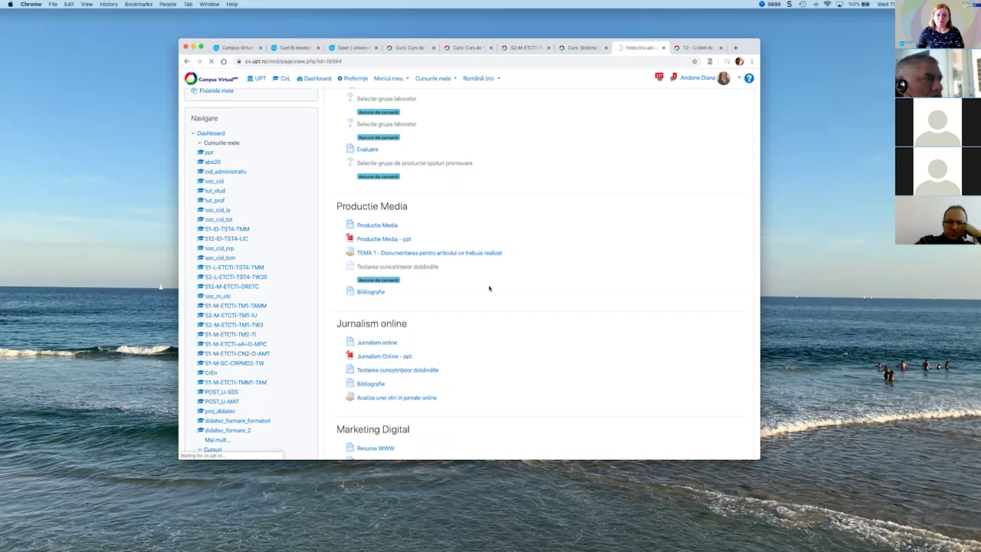
scroll(488, 288, down, 3)
scroll(489, 288, down, 15)
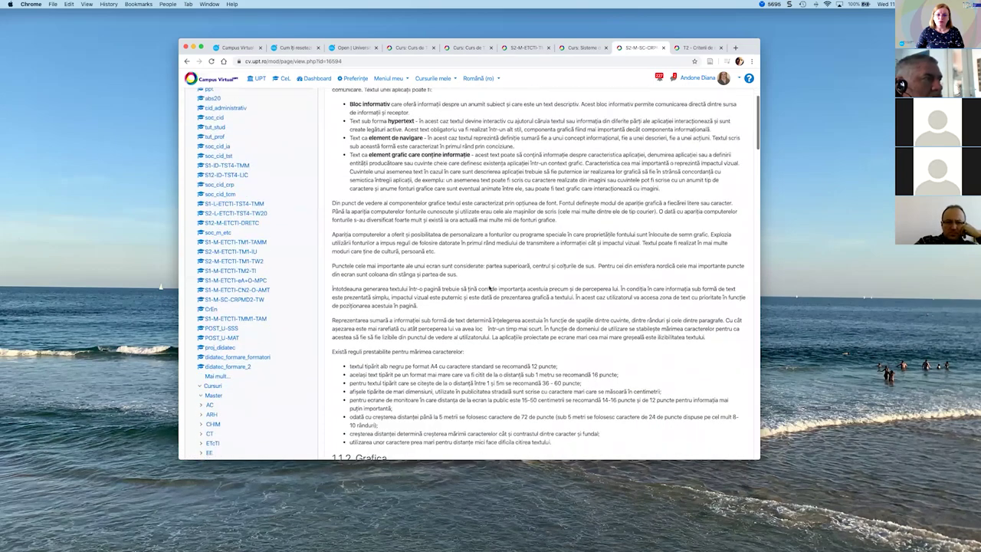
scroll(489, 286, down, 20)
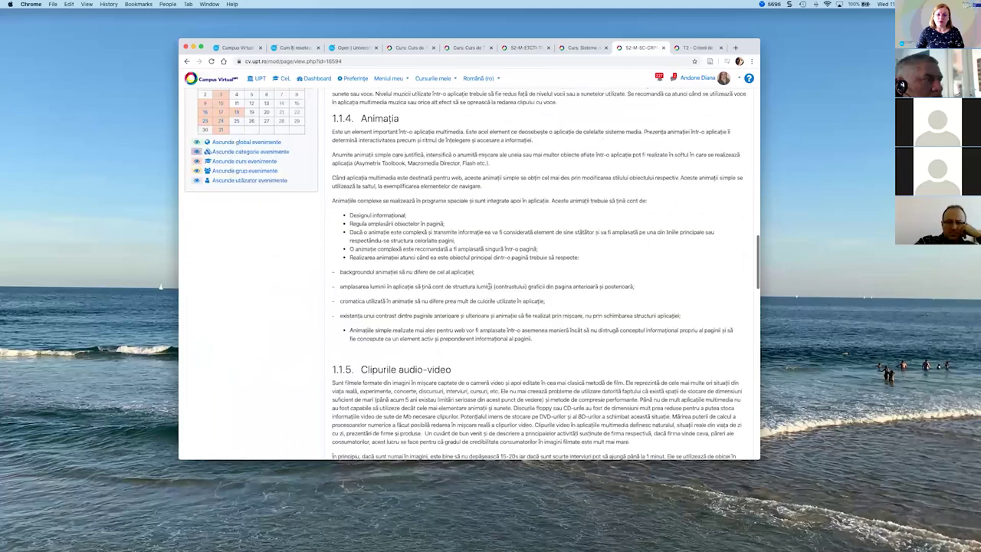
scroll(488, 285, up, 20)
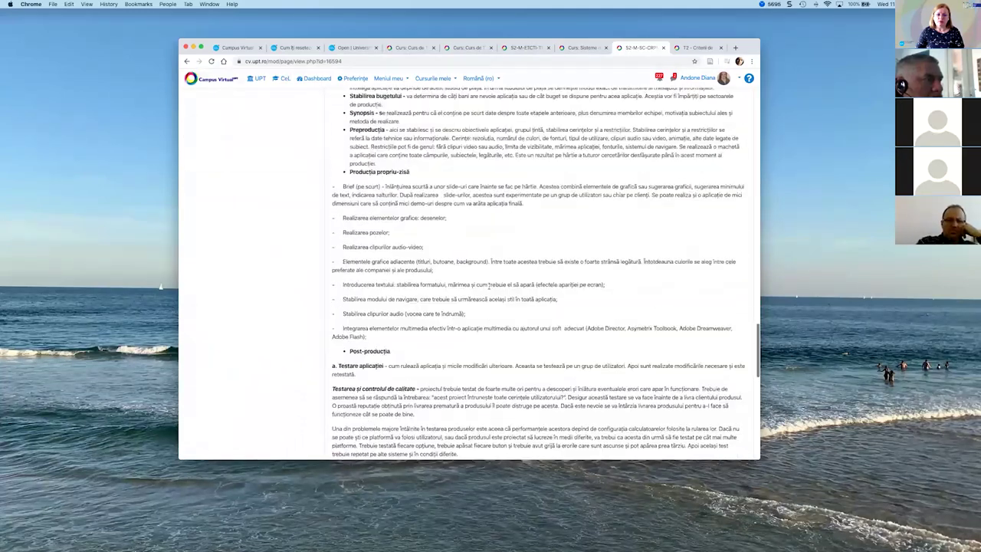
key(super+r)
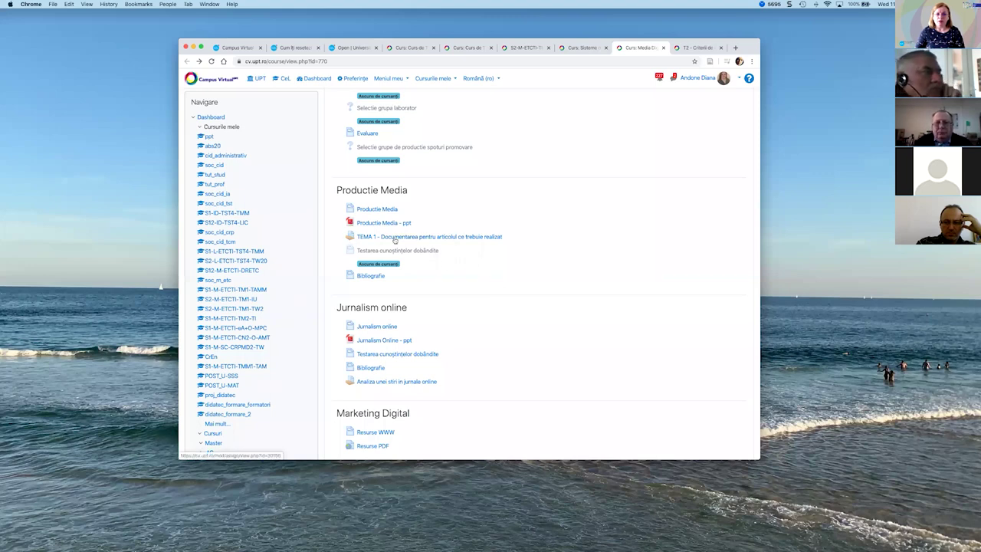
- Open the assignment "TEMA 1 - Documentarea pentru articolul ce trebuie realizat" and review all student submissions with their status and files
click(457, 238)
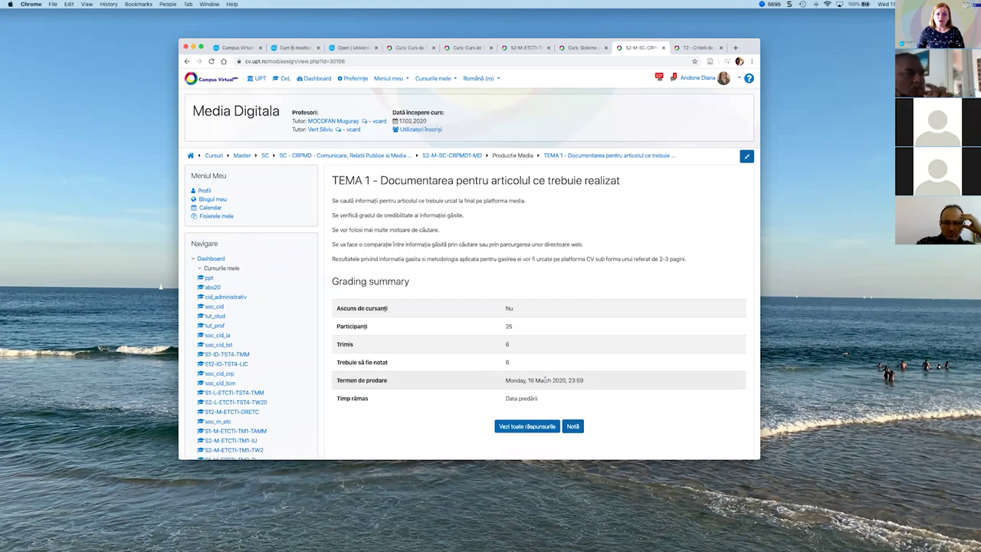
click(524, 426)
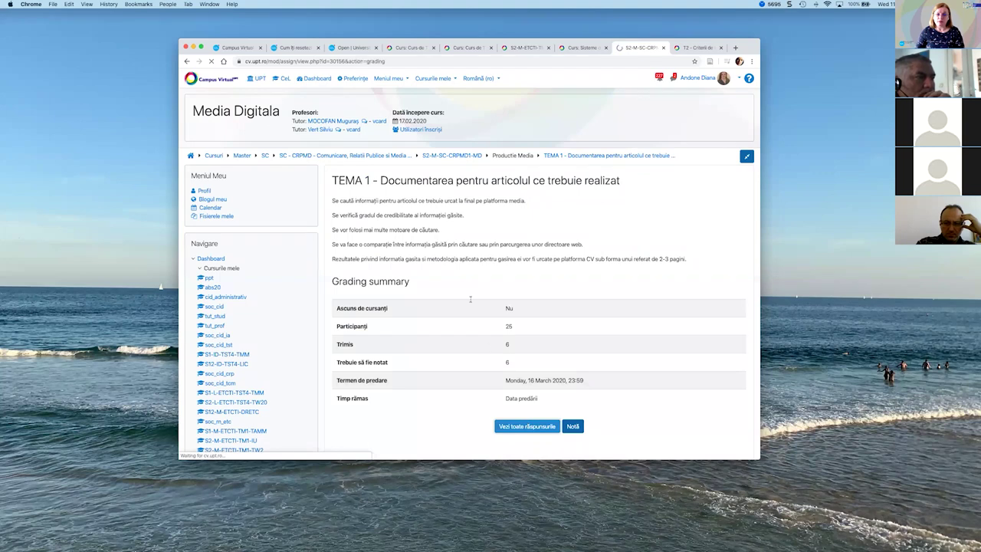
scroll(498, 305, down, 3)
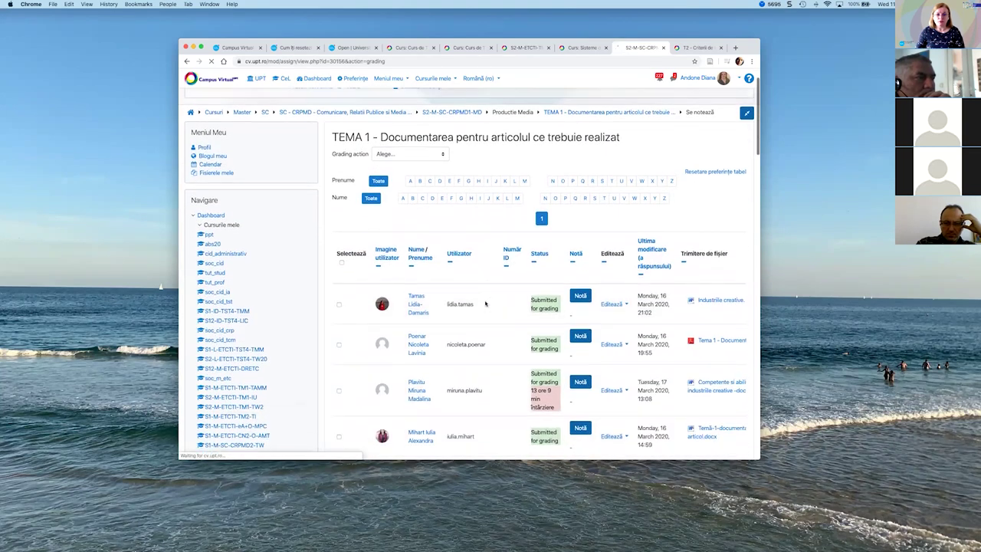
scroll(485, 303, down, 2)
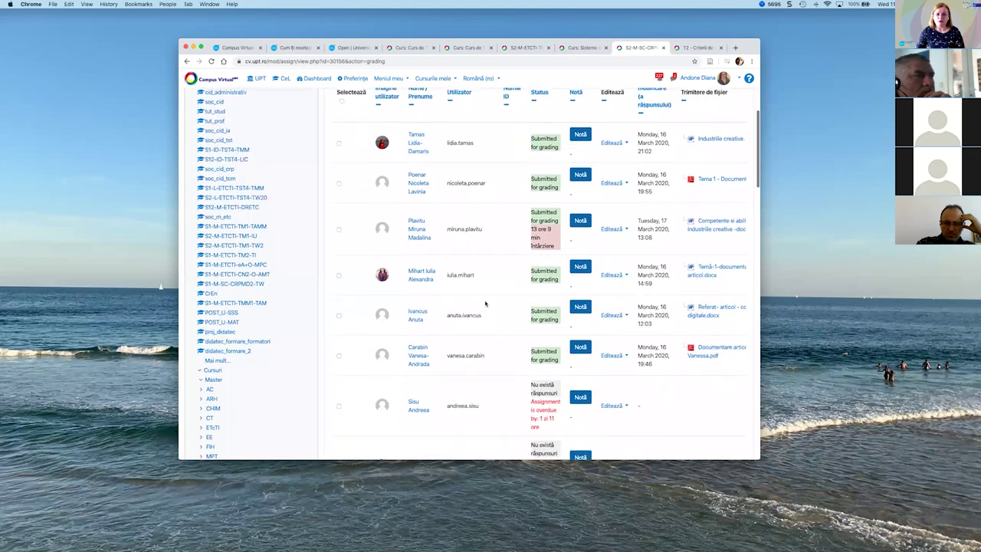
scroll(511, 309, up, 5)
scroll(542, 296, down, 1)
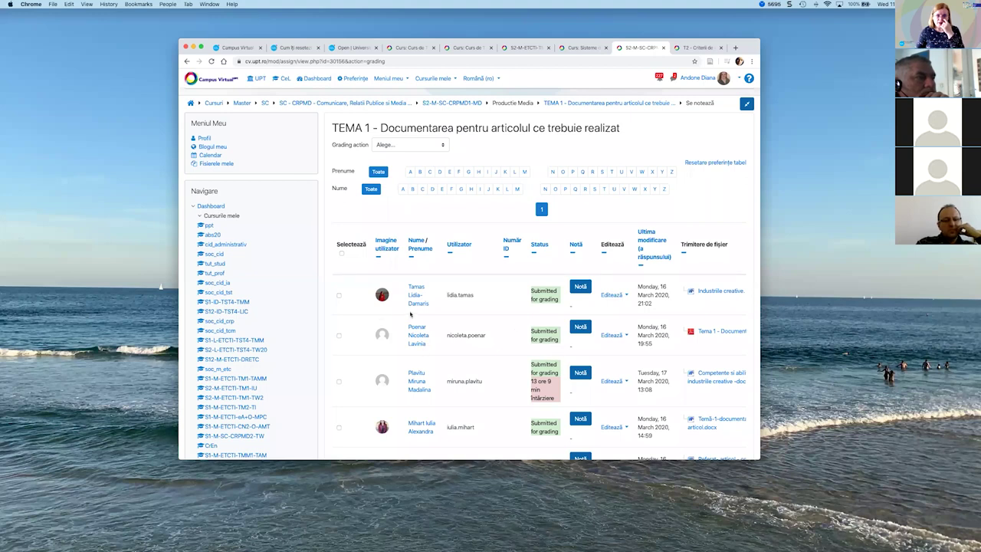
scroll(429, 315, up, 2)
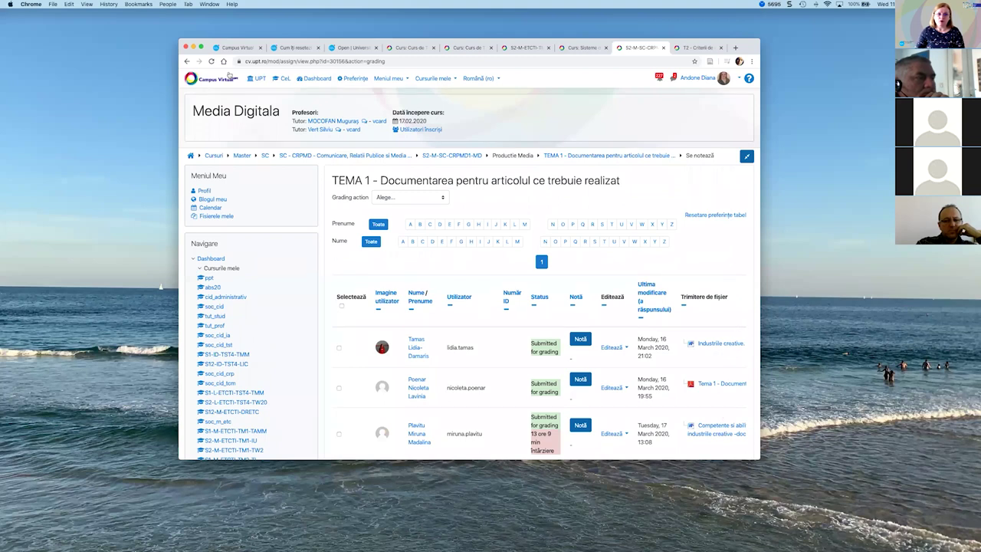
- Go back from the submissions to the TEMA 1 grading summary and return to the Media Digitala course page
key(super+bracketleft)
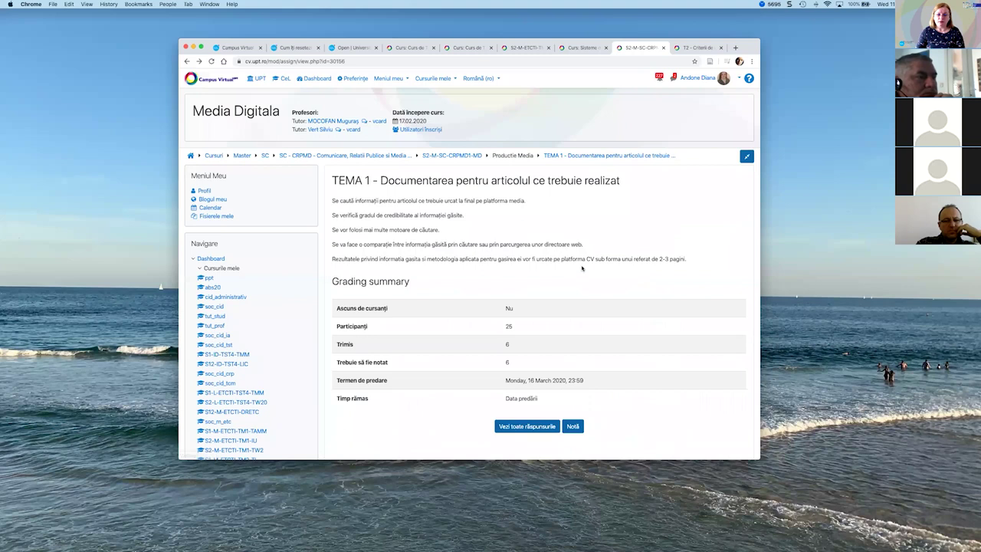
scroll(437, 154, down, 2)
scroll(436, 154, up, 2)
click(450, 156)
- Examine the Media Digitala course's visible and hidden topic sections, from Productie Media through the multimedia database indexing topic, and return to the start
scroll(624, 275, down, 5)
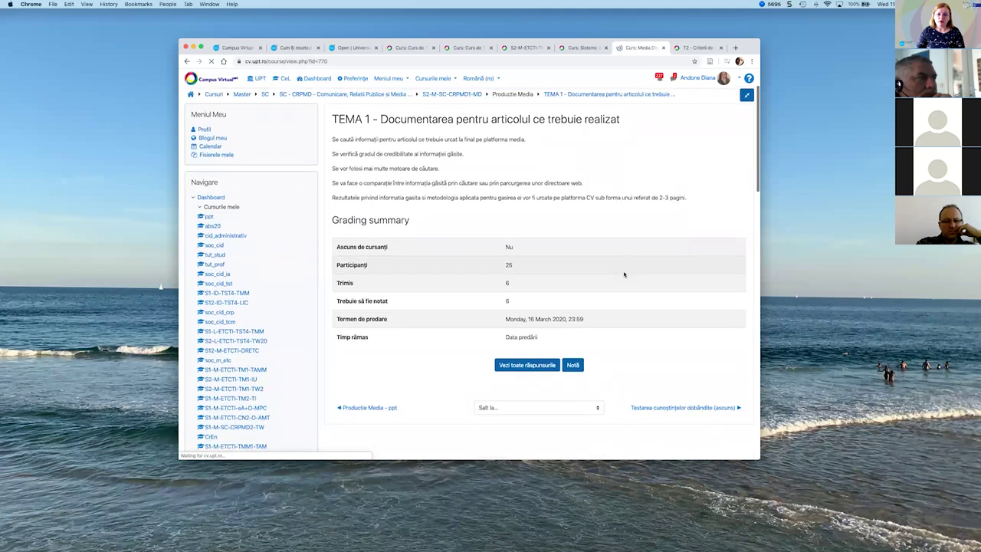
scroll(611, 271, down, 1)
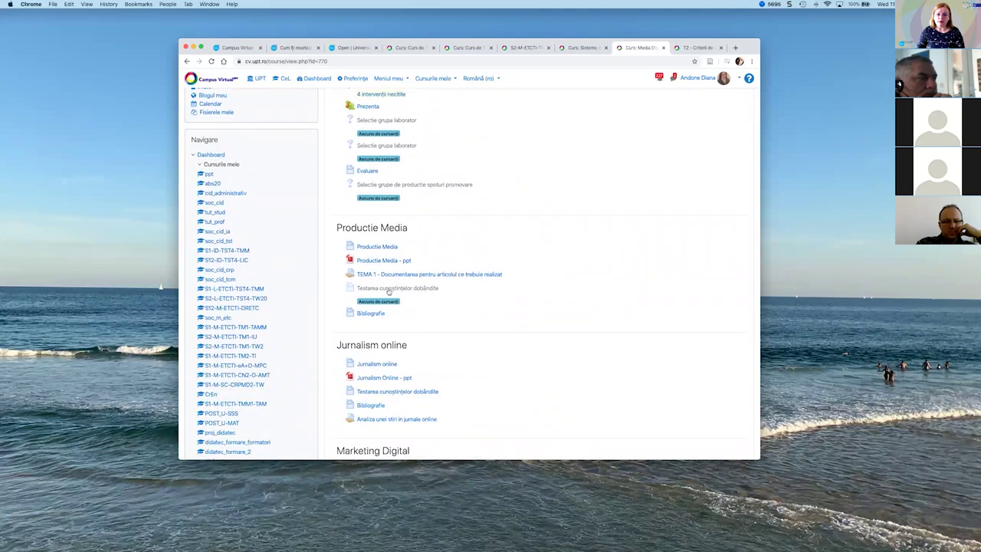
scroll(492, 311, down, 5)
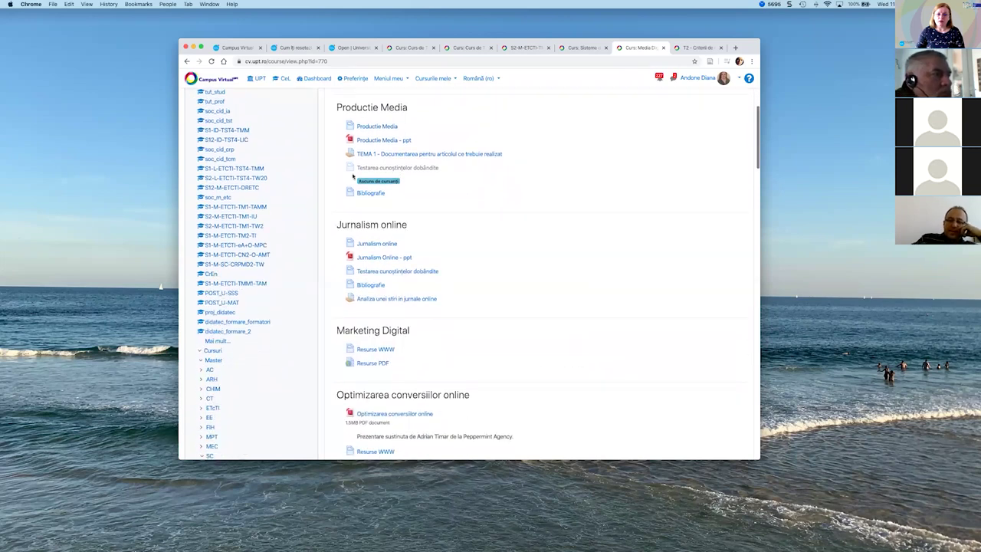
scroll(550, 228, down, 6)
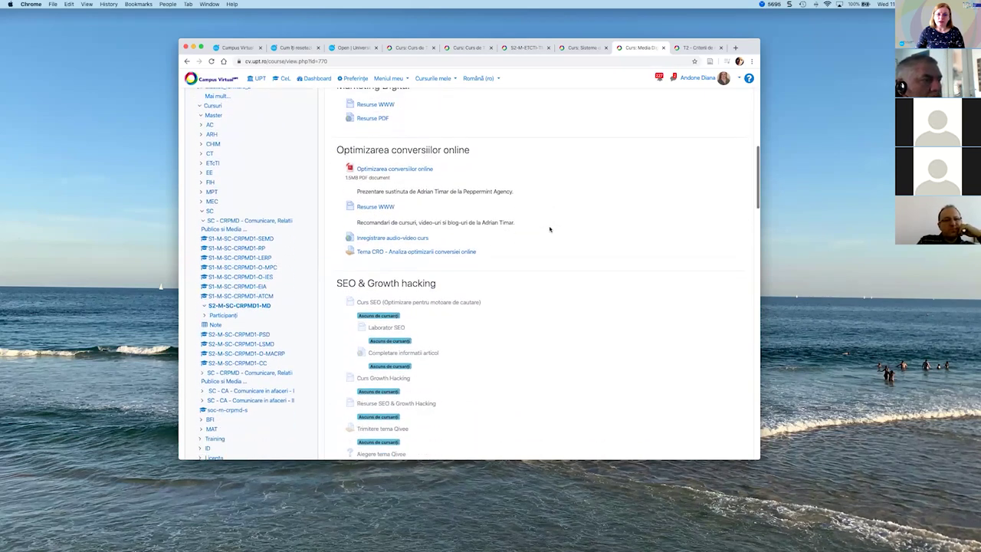
scroll(550, 227, down, 10)
scroll(549, 228, down, 15)
scroll(549, 228, down, 8)
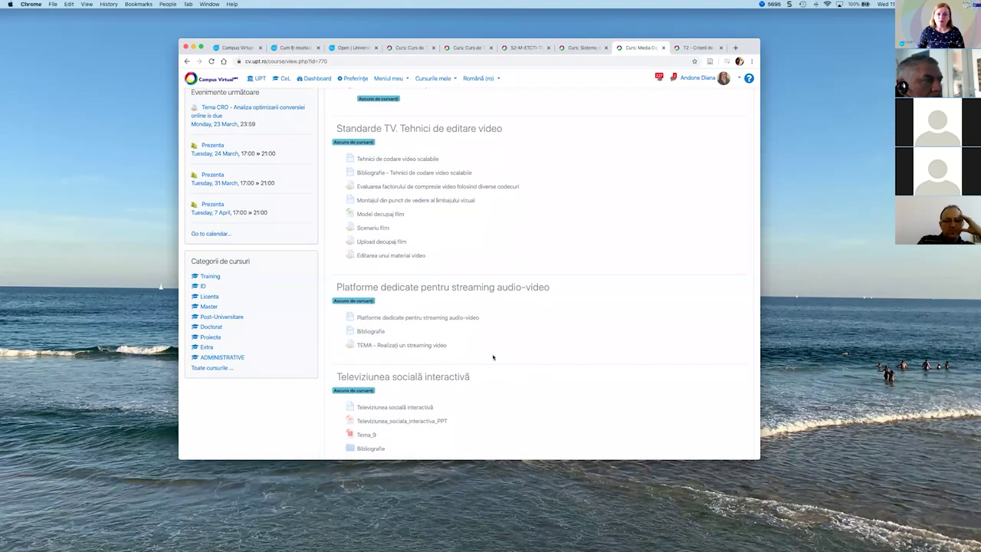
scroll(492, 357, down, 5)
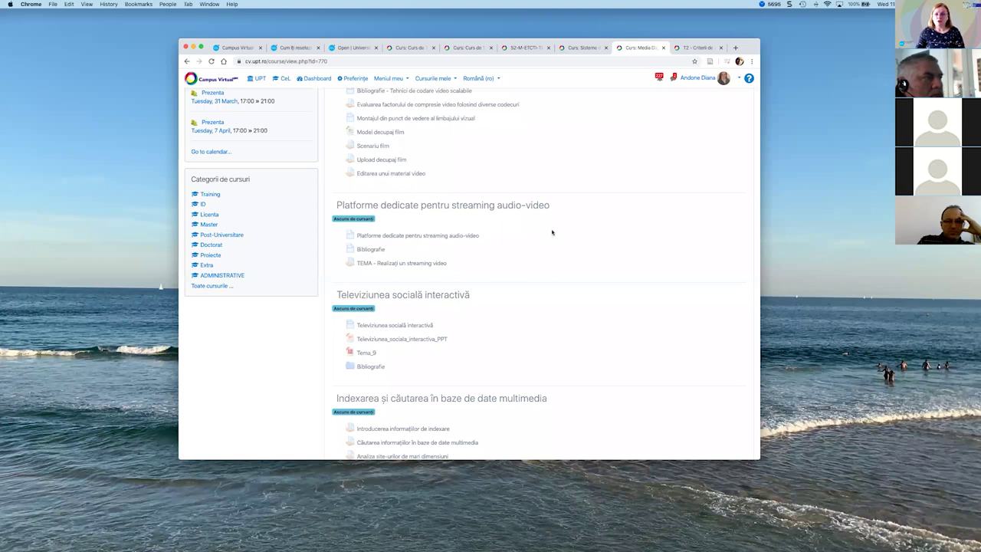
scroll(517, 227, down, 2)
scroll(518, 226, up, 5)
scroll(517, 227, up, 20)
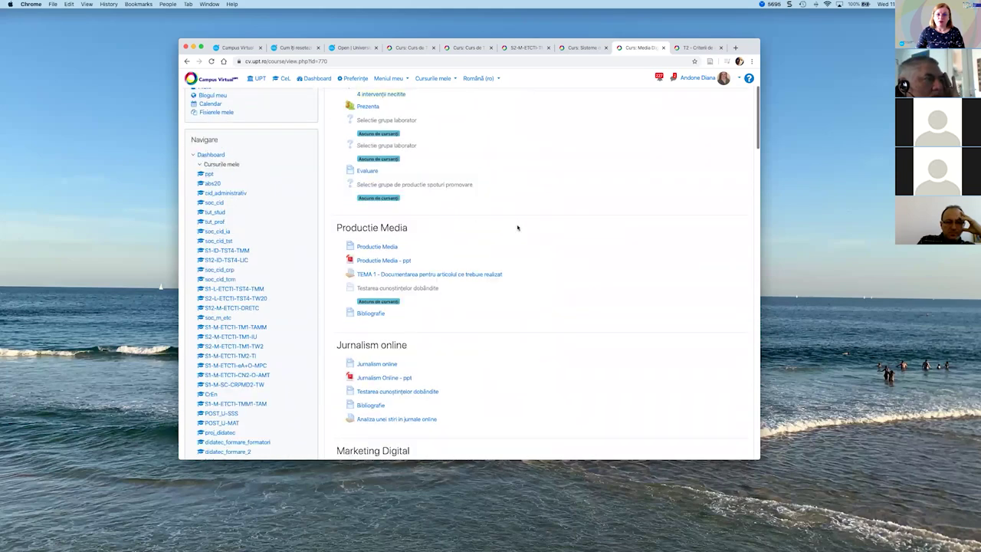
scroll(517, 226, up, 3)
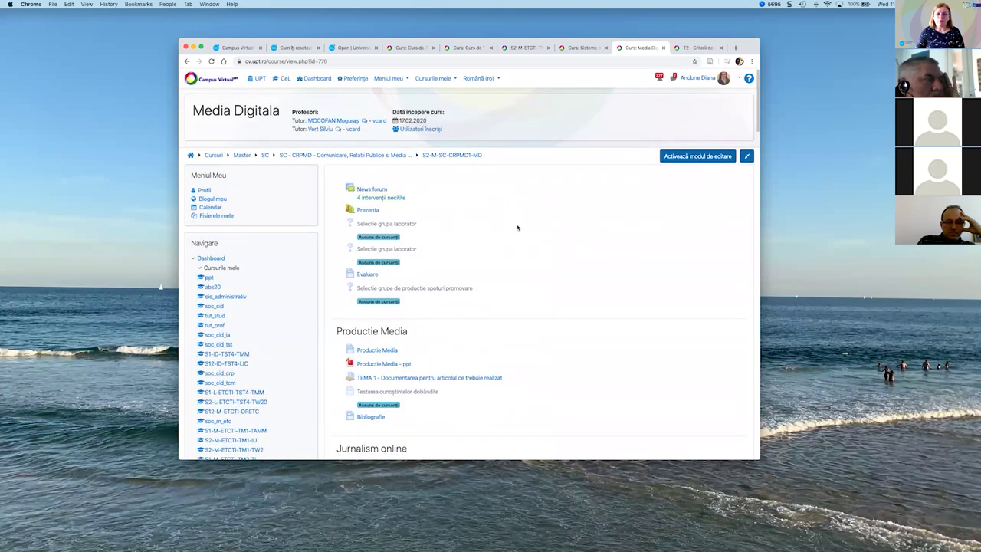
- Switch to the tut_prof course, show the user account menu, move the browser window so it is fully visible, and close the menu
click(706, 47)
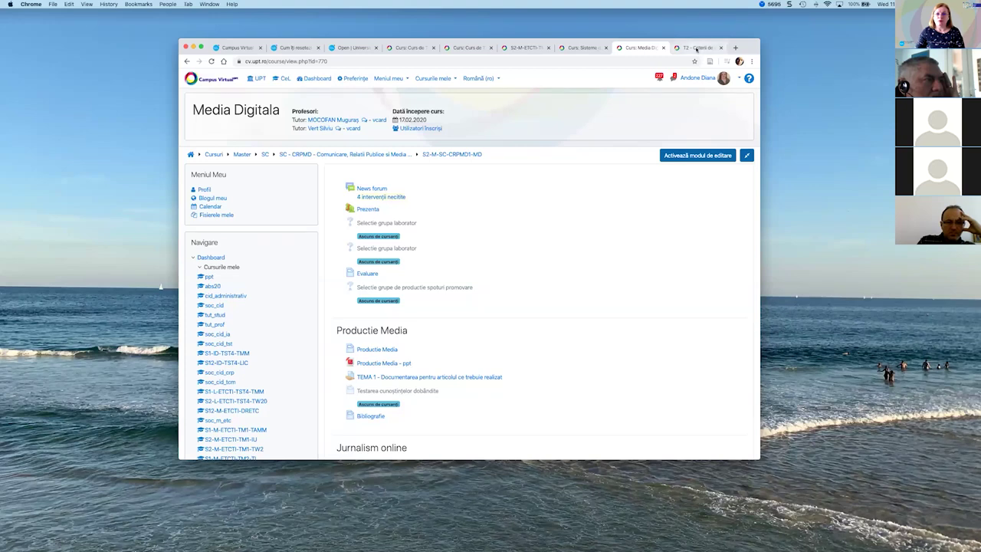
click(410, 47)
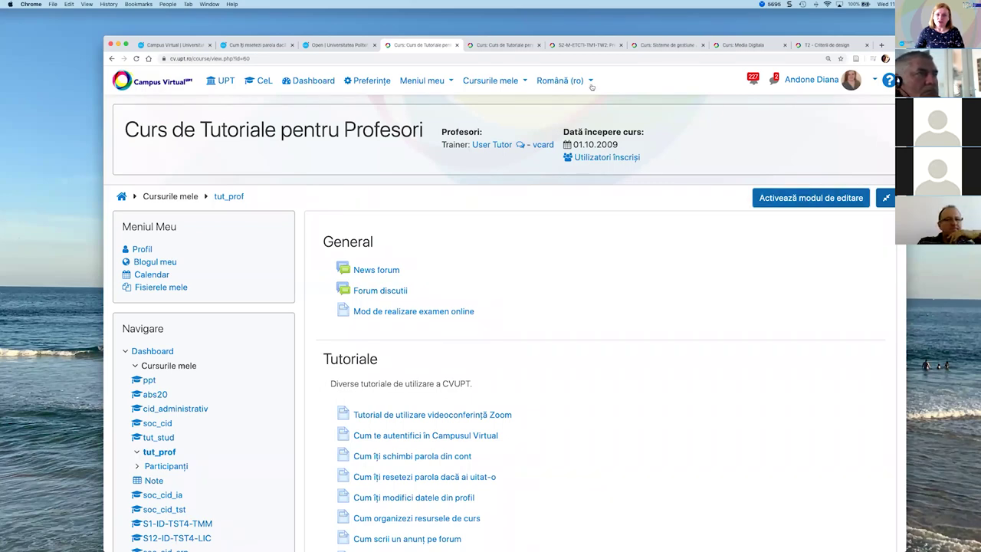
click(873, 82)
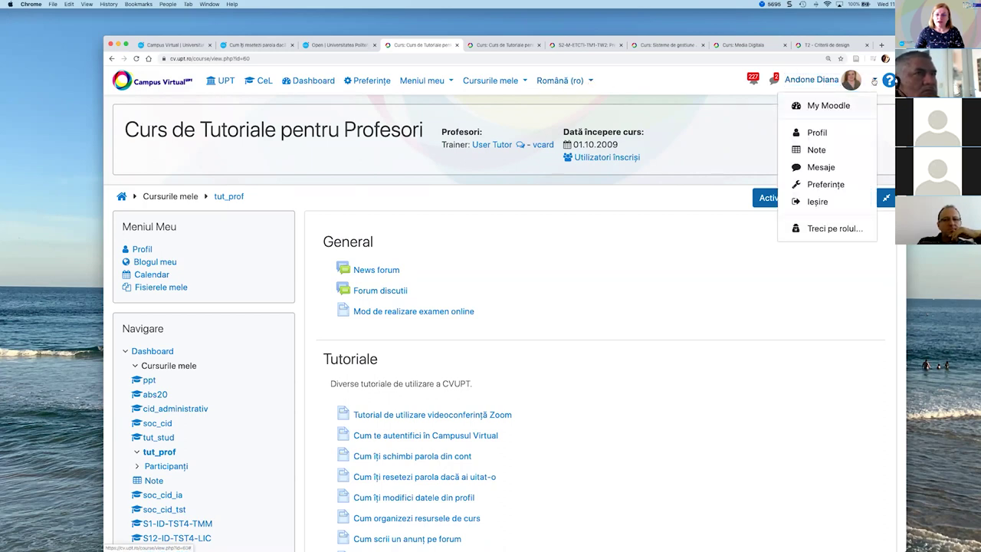
drag(892, 51, 868, 69)
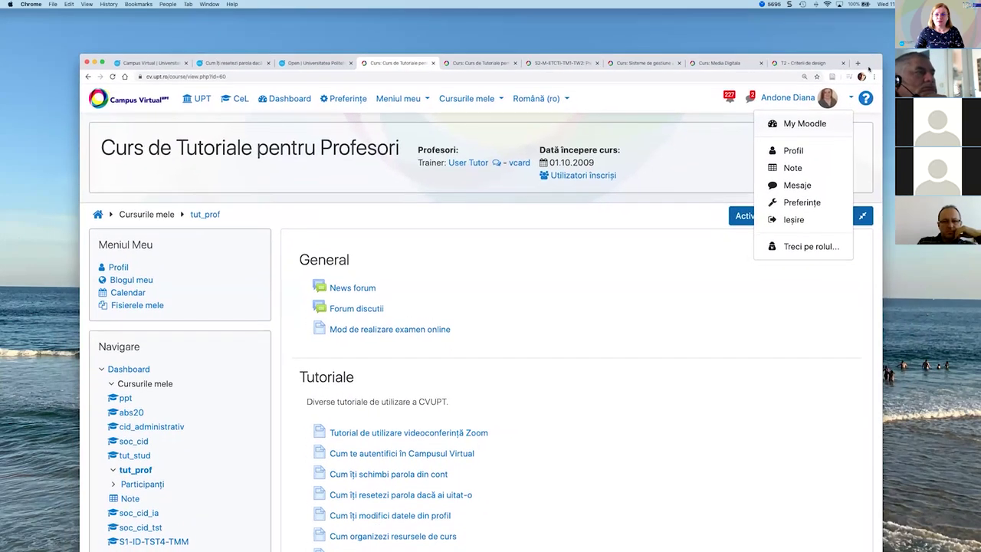
key(Escape)
click(836, 226)
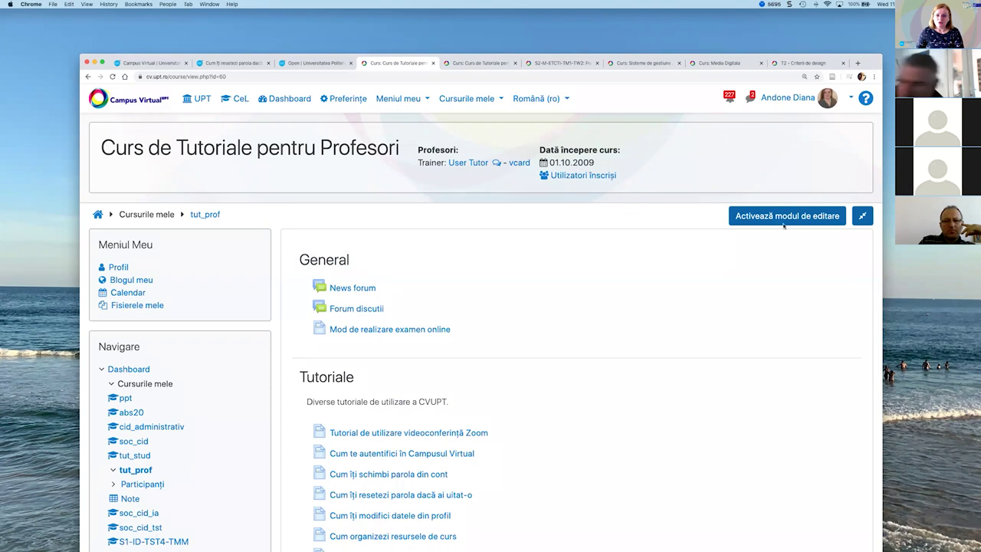
- Turn on editing mode for the tut_prof course and resize the browser window so its whole page area fits on screen
click(850, 100)
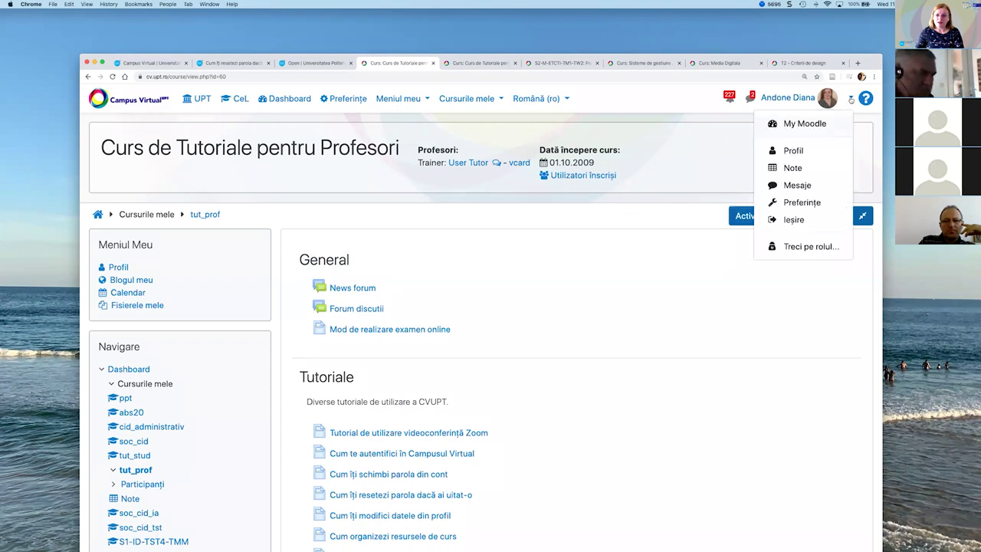
click(772, 151)
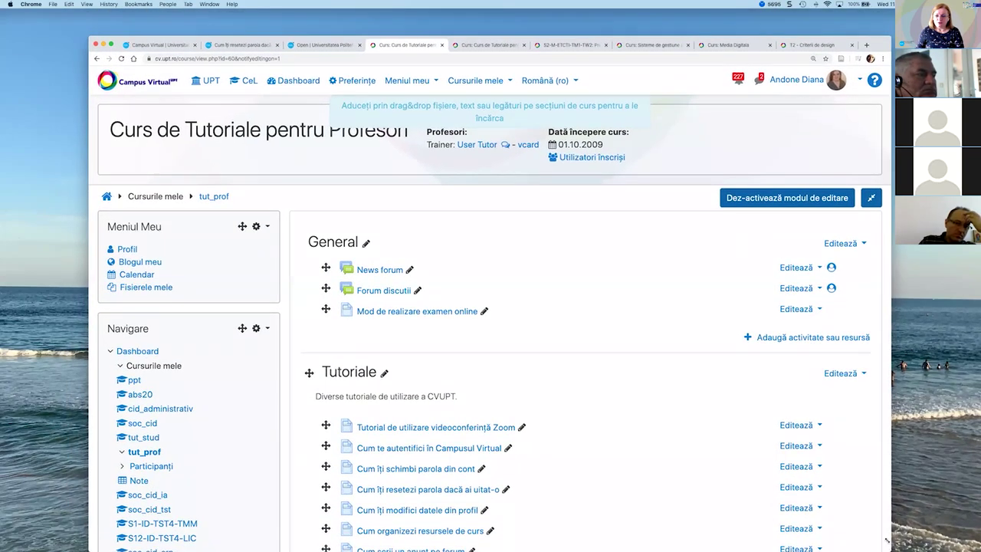
drag(886, 540, 872, 506)
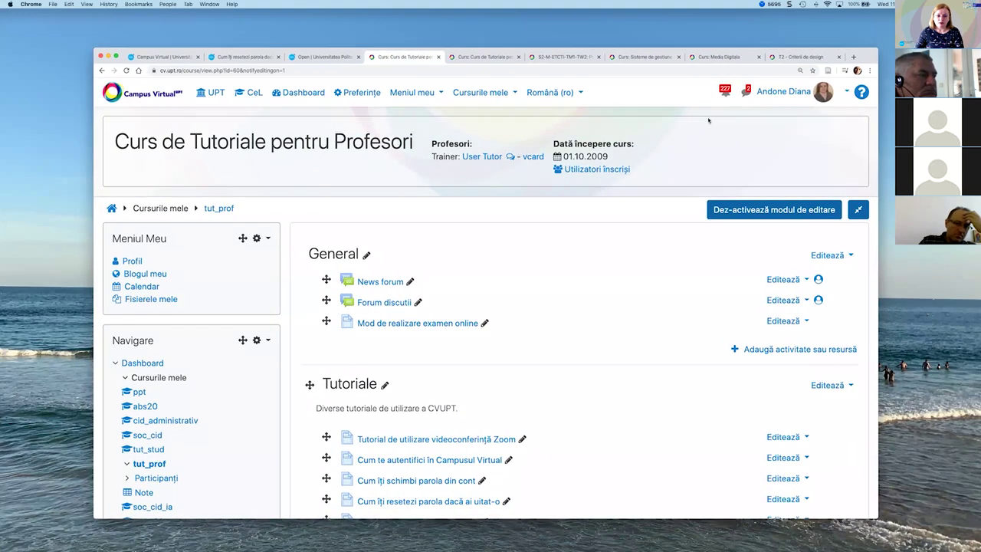
- Find the "Zona de lucru 1" section in the course and open its topic settings for editing
scroll(572, 299, down, 5)
scroll(572, 299, down, 10)
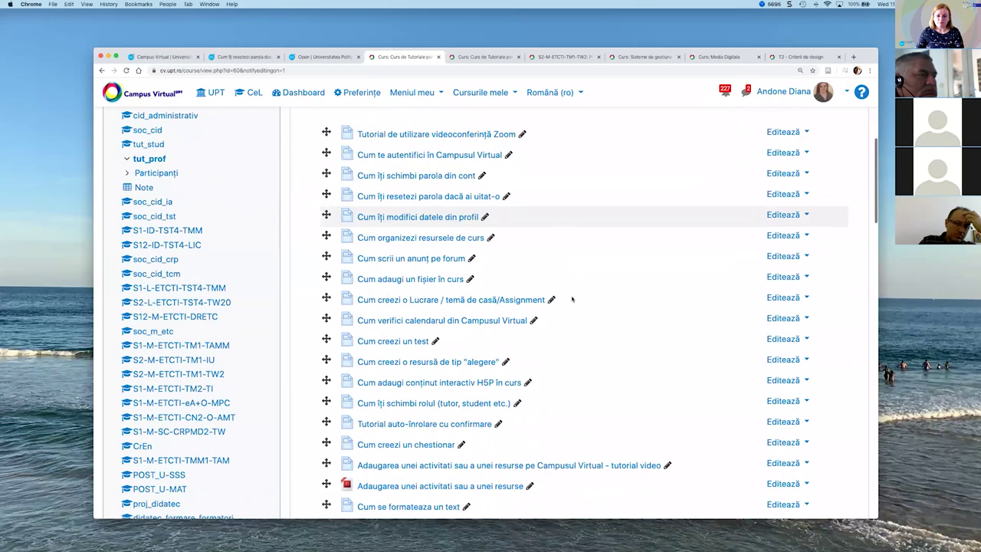
scroll(572, 299, down, 10)
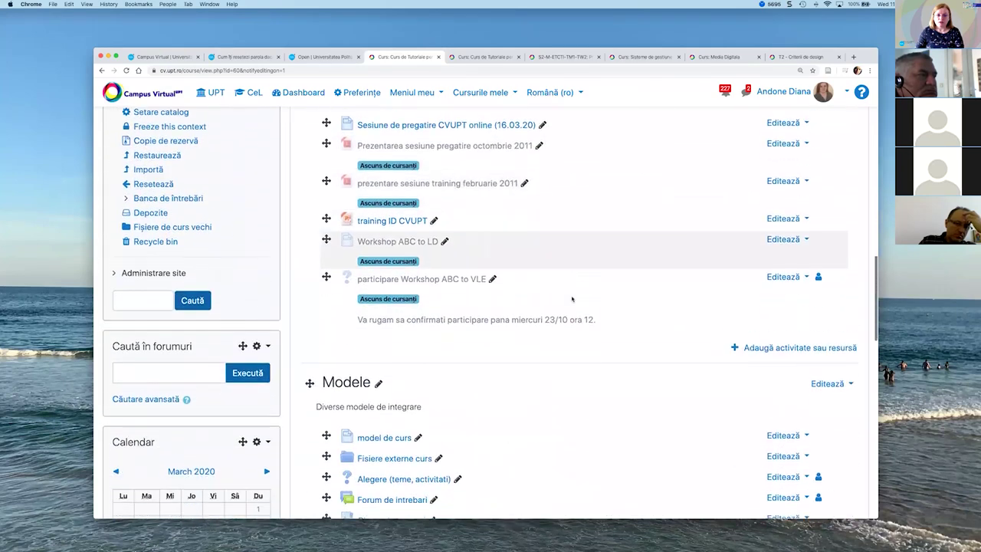
scroll(571, 299, up, 4)
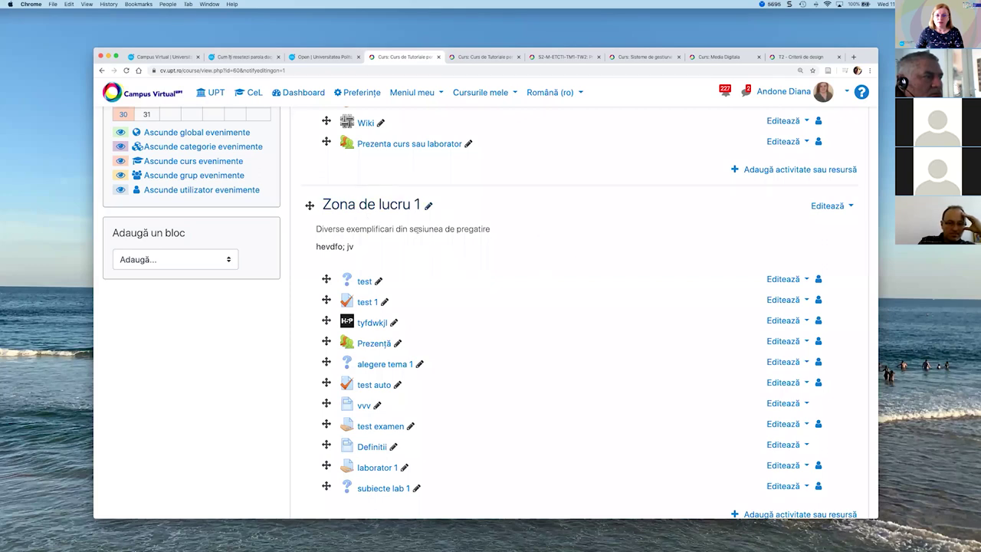
click(825, 206)
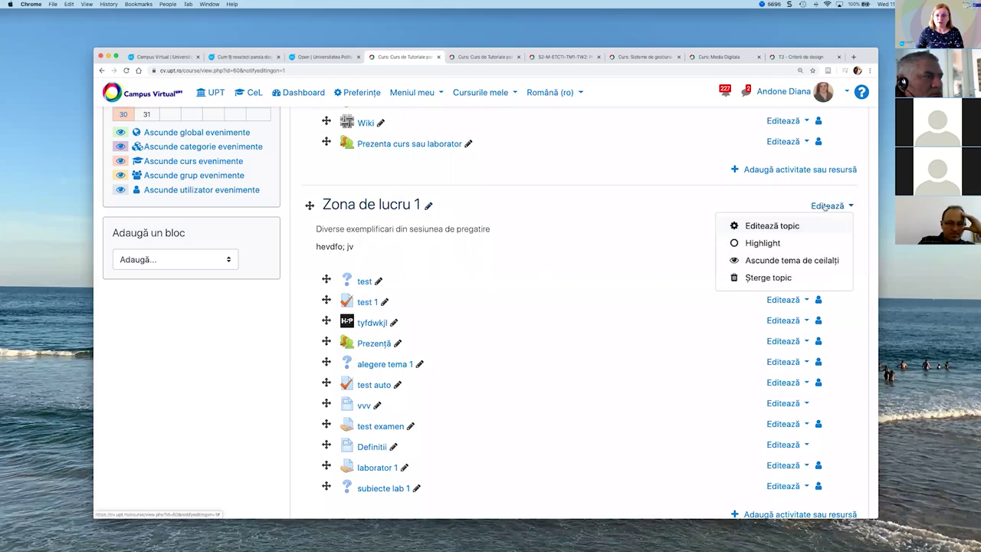
click(774, 225)
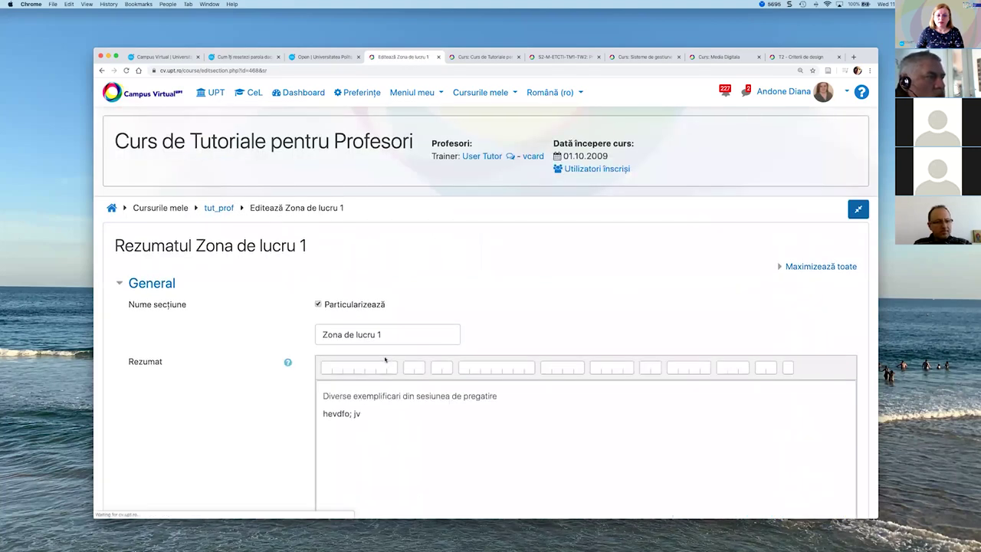
- Delete the line "hevdfo; jv" from the topic's summary and save the changes
drag(370, 371, 320, 372)
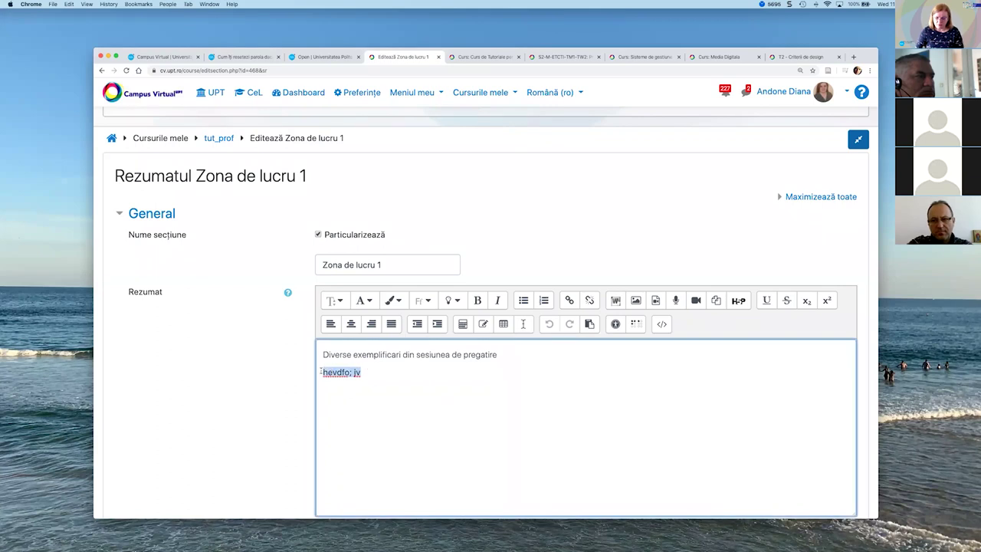
key(BackSpace)
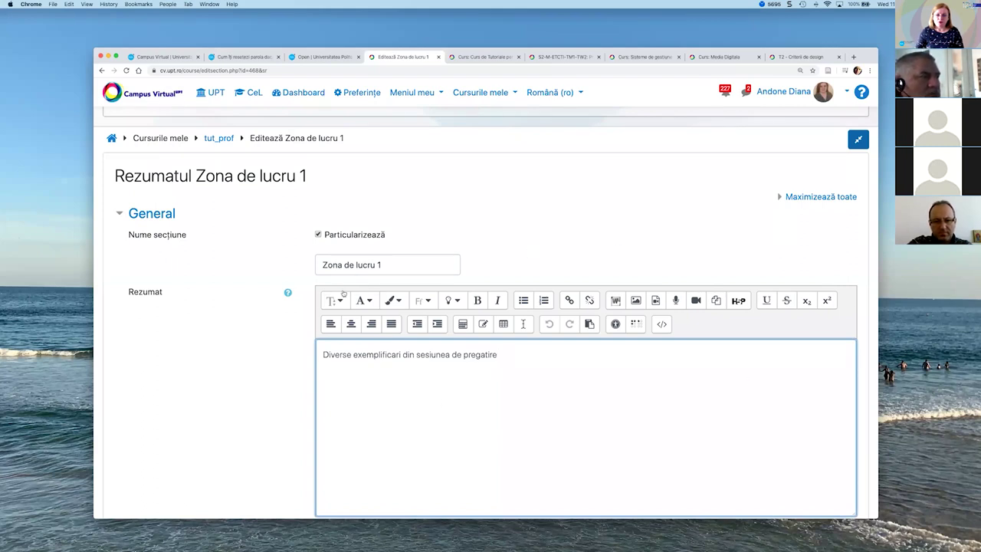
scroll(292, 322, down, 5)
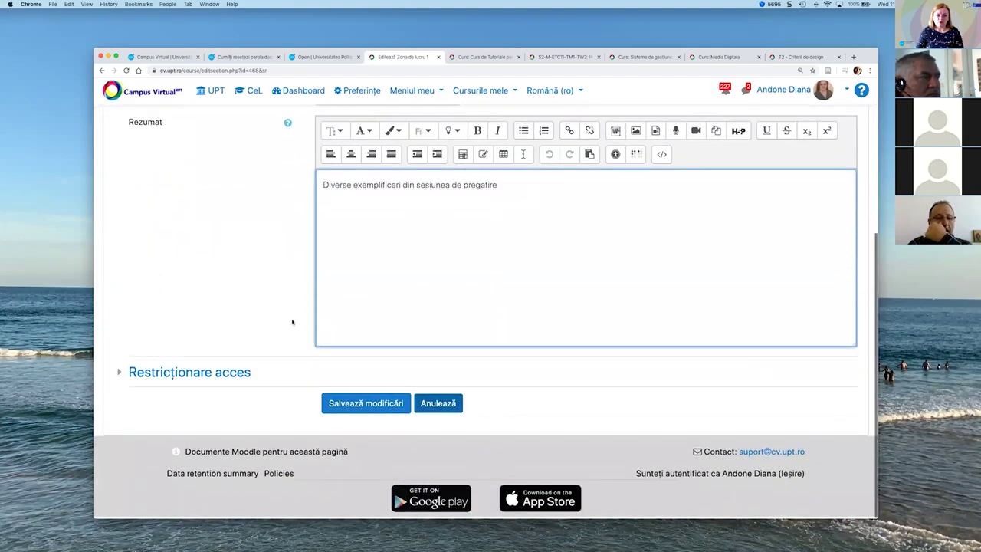
click(373, 408)
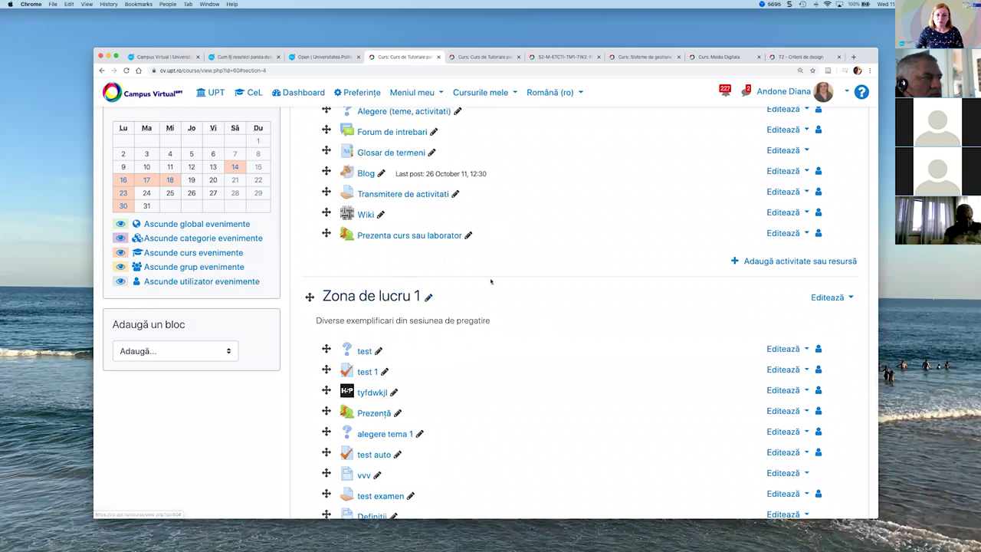
- Look over the activities and edit options of the "Zona de lucru 1" topic and highlight the topic
scroll(506, 307, down, 2)
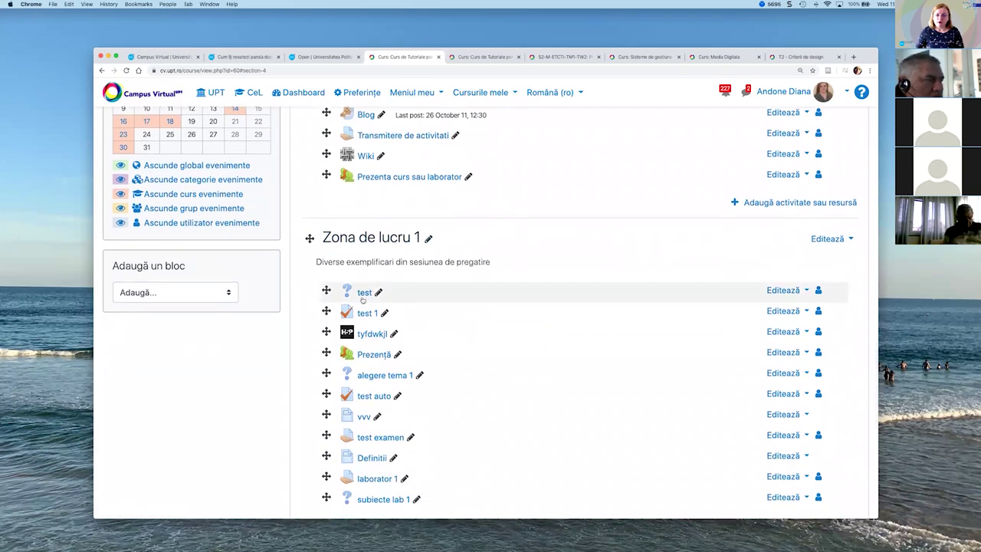
click(853, 240)
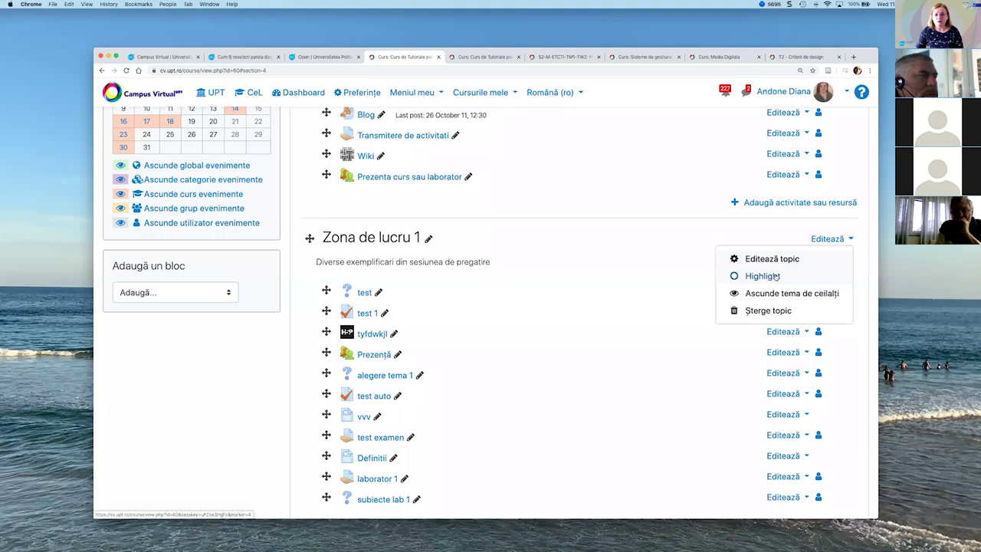
key(Escape)
scroll(592, 236, down, 5)
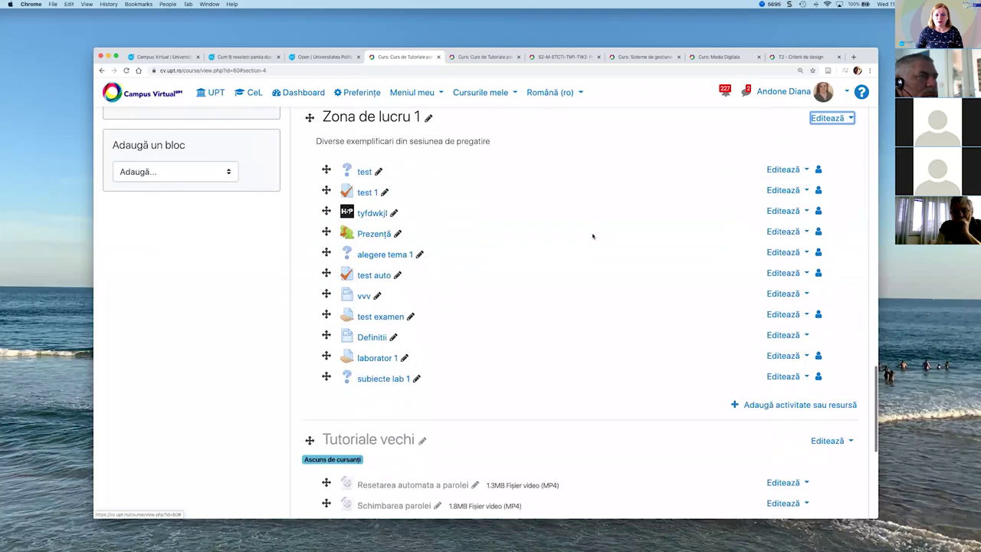
scroll(592, 236, up, 5)
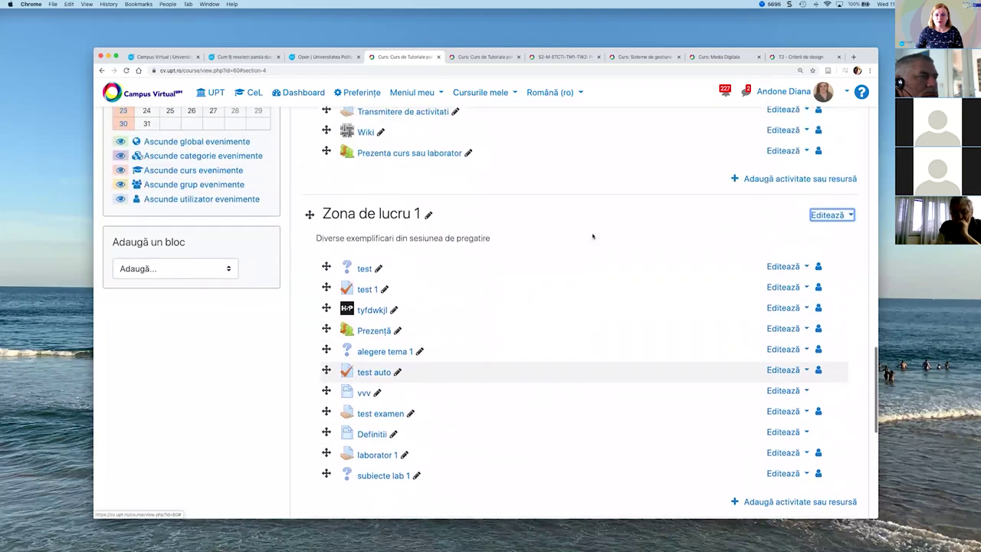
click(828, 228)
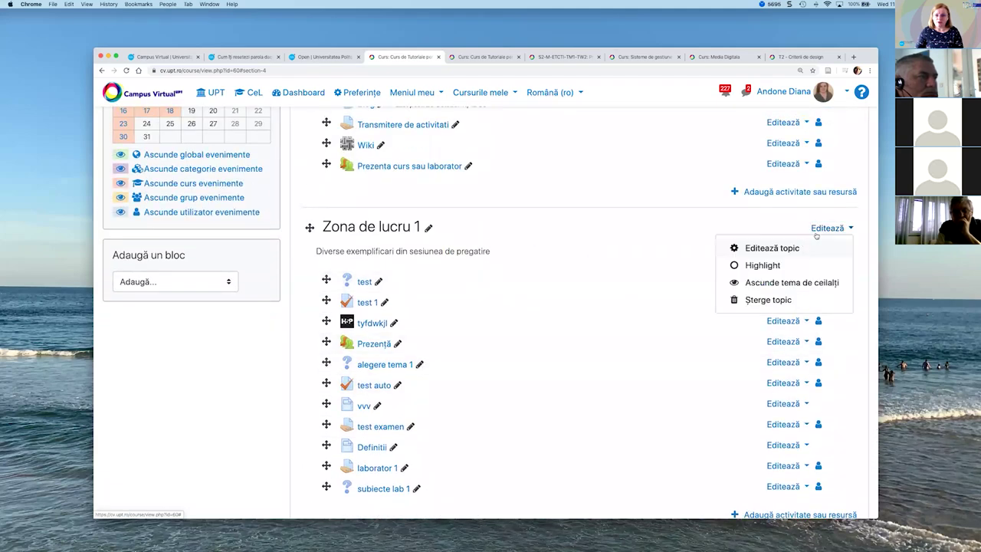
click(753, 264)
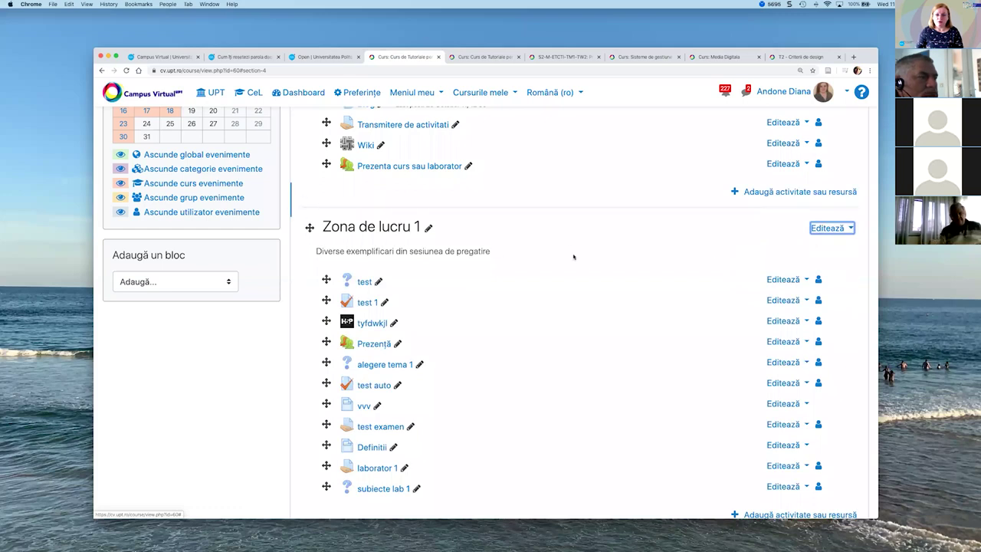
- Start adding an activity or resource to "Zona de lucru 1" and review the available activity and resource types
scroll(541, 268, down, 2)
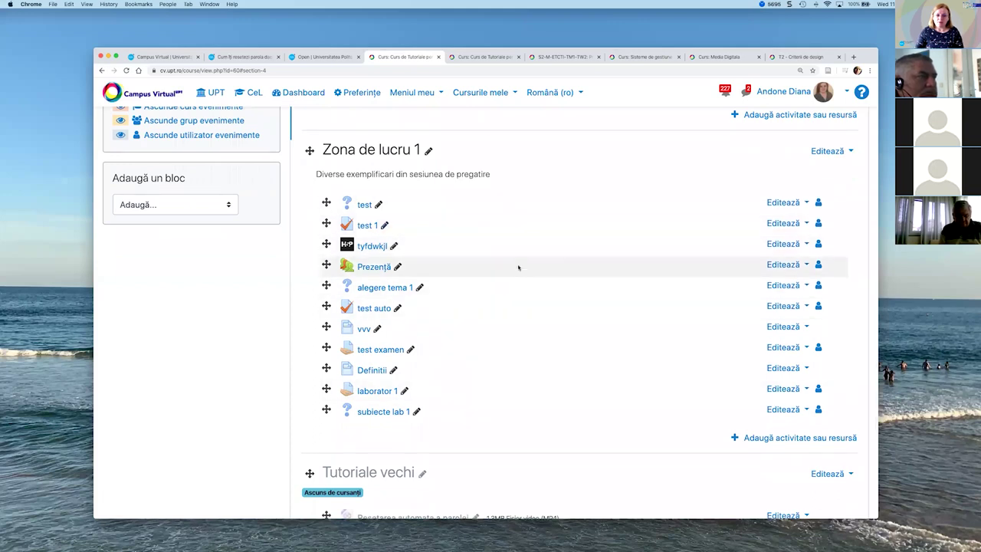
scroll(498, 272, down, 4)
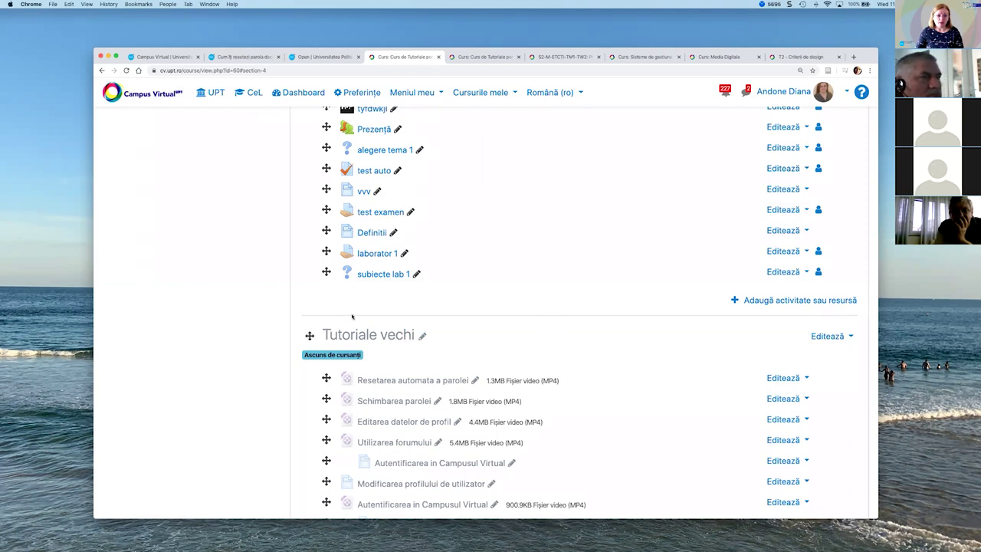
click(611, 301)
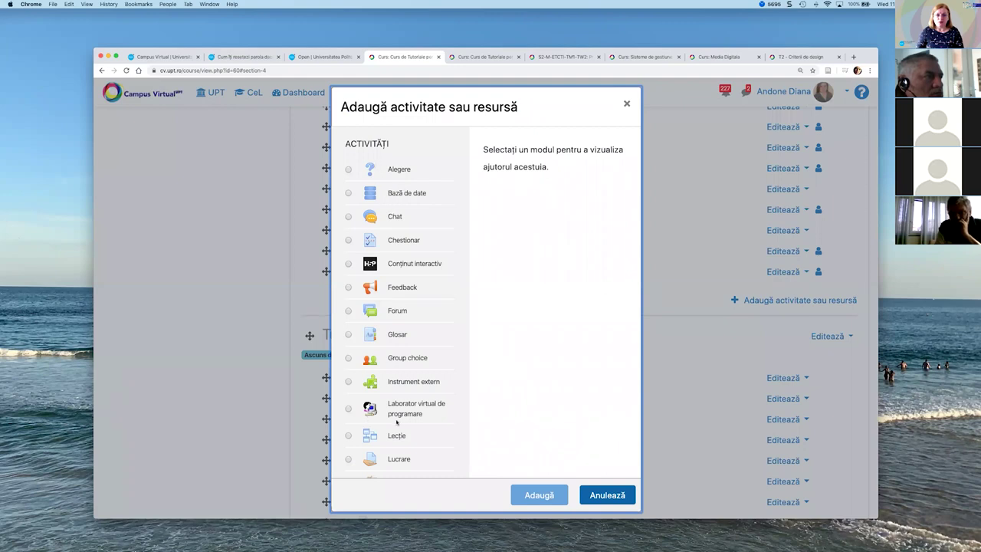
scroll(417, 185, down, 10)
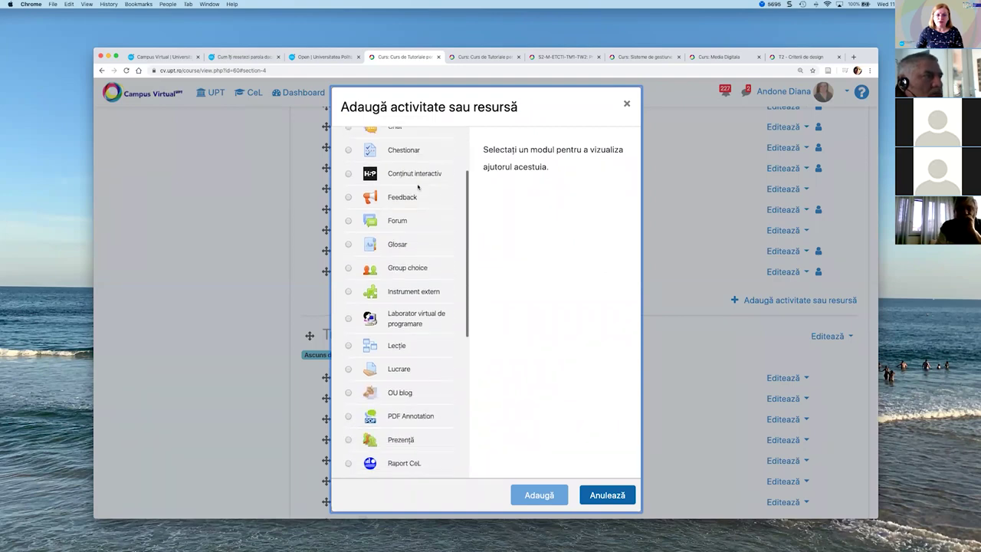
scroll(418, 186, down, 1)
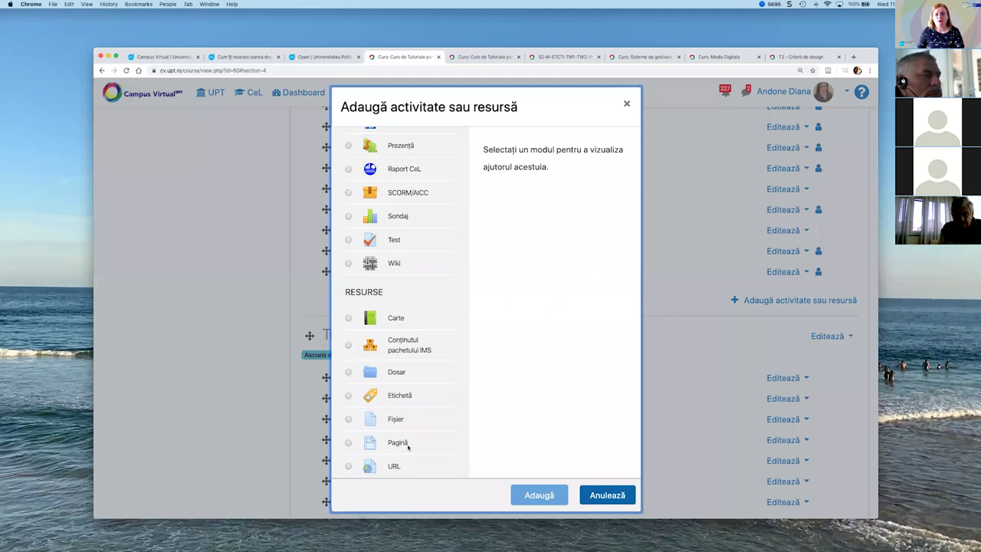
scroll(415, 406, up, 2)
scroll(424, 343, up, 5)
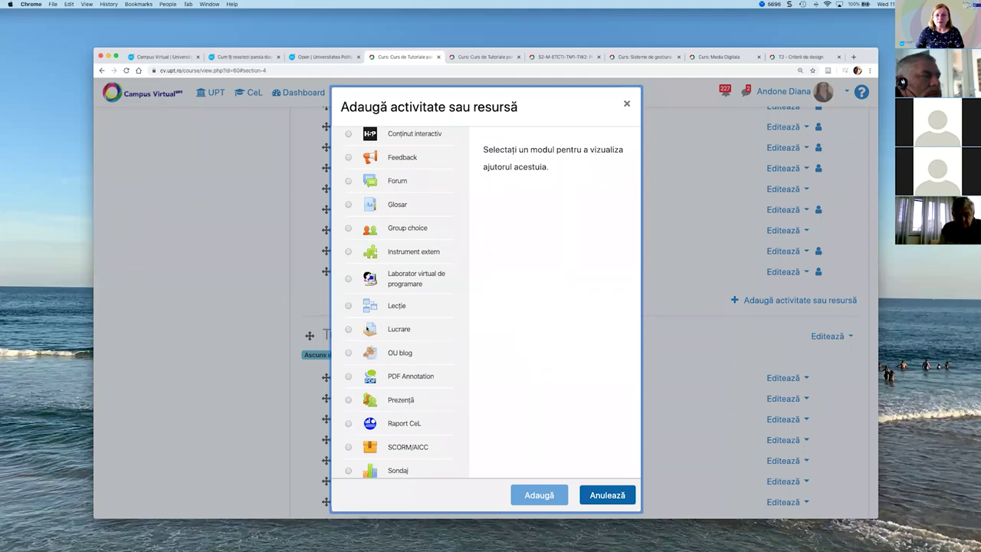
scroll(392, 336, up, 3)
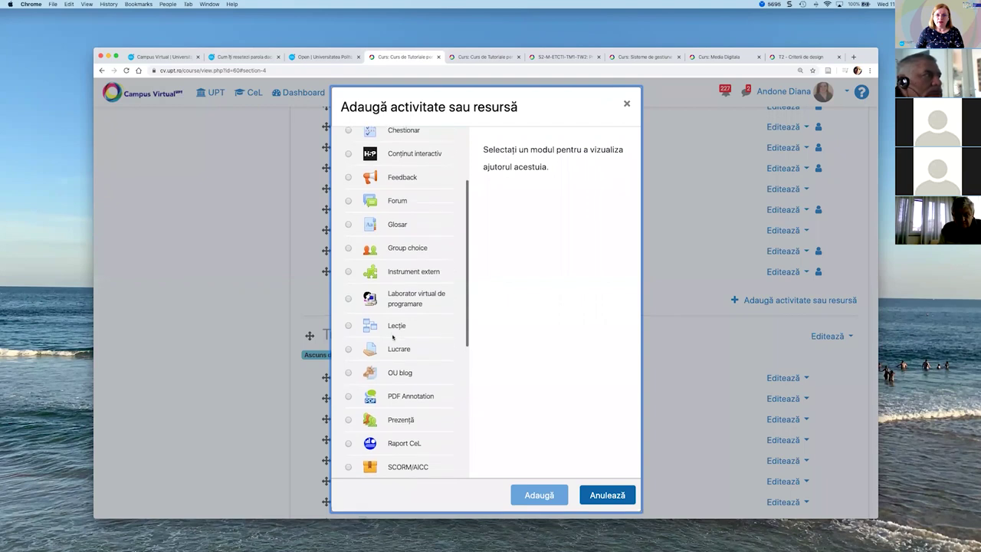
scroll(393, 336, down, 4)
scroll(392, 336, down, 4)
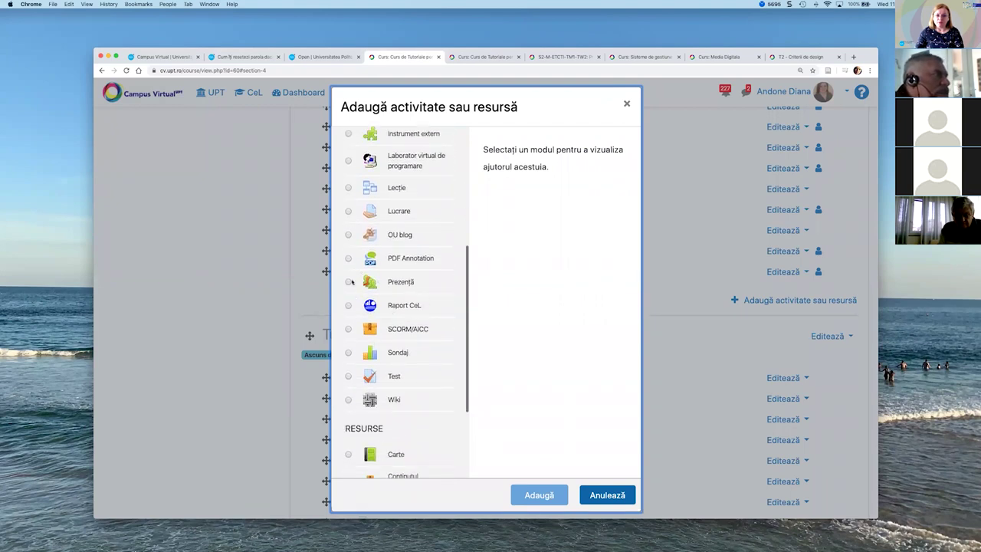
- Add a Prezență activity to "Zona de lucru 1" and name it "Prezență curs"
click(349, 282)
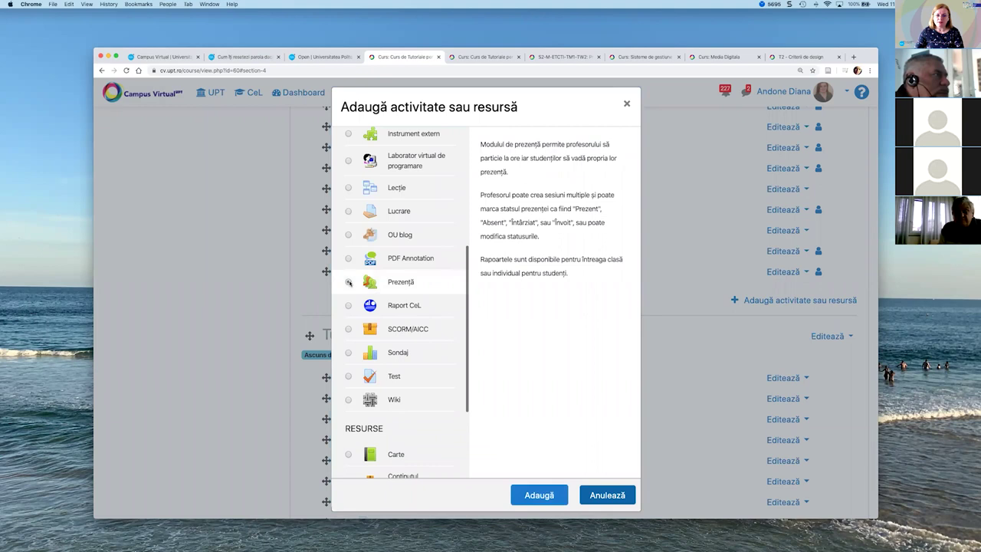
click(535, 497)
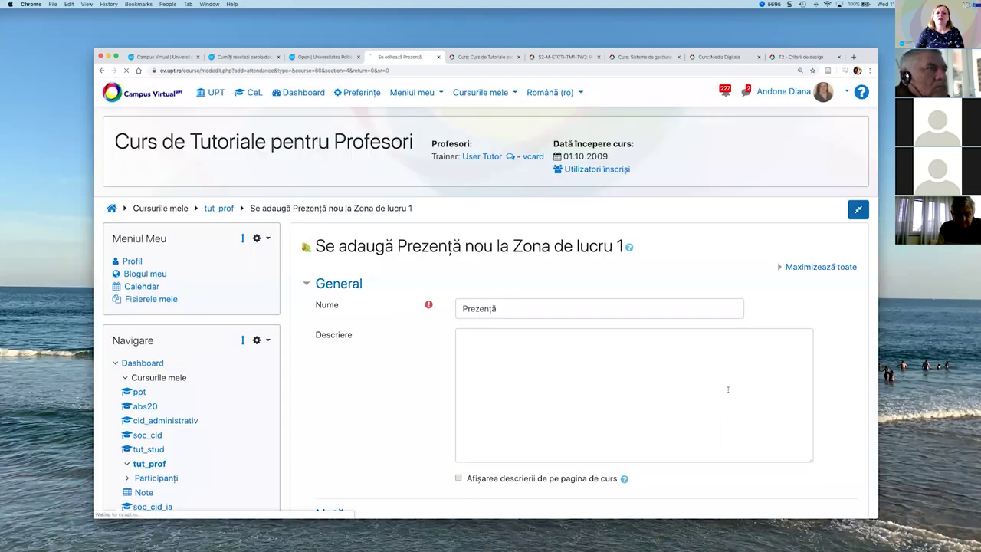
scroll(799, 284, down, 3)
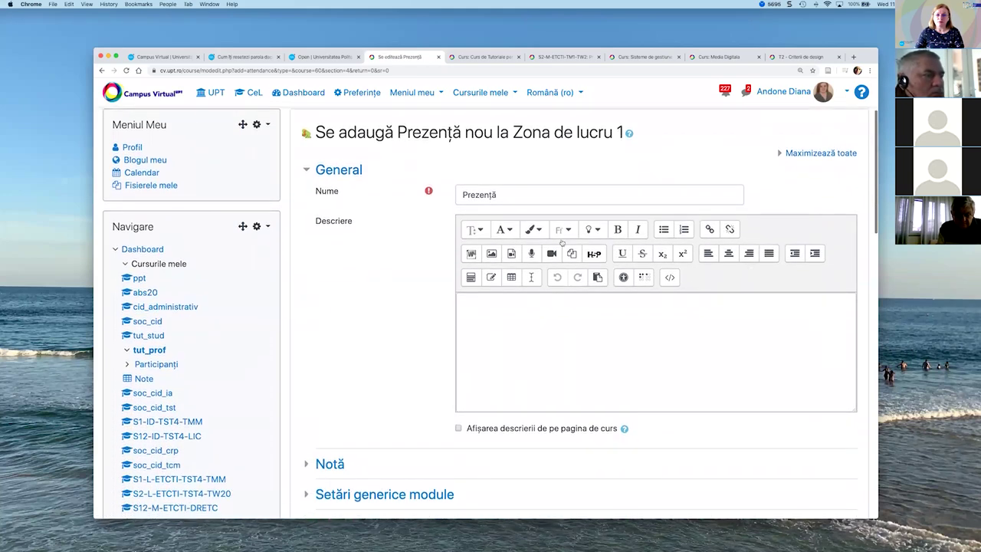
click(509, 193)
text(curs)
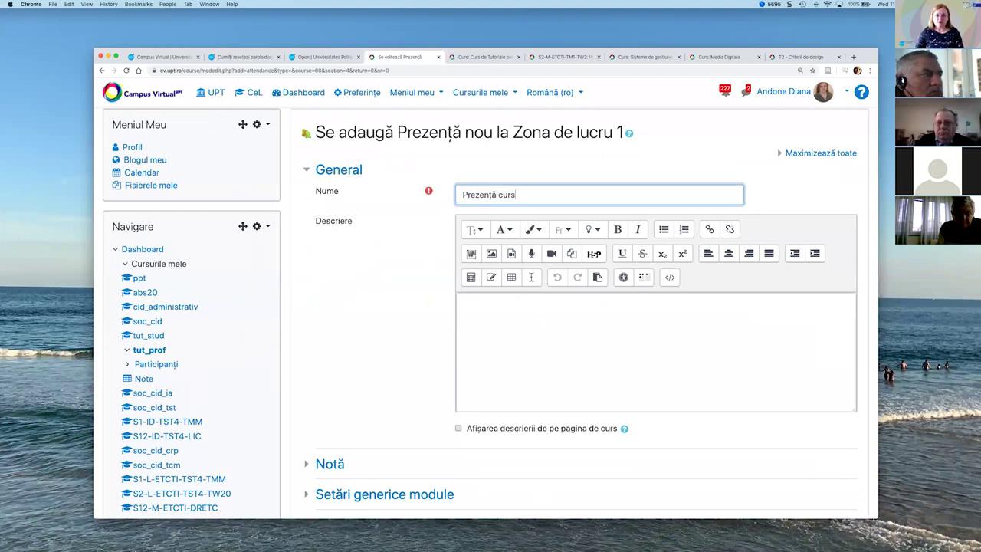
- Set the attendance activity's grade type to "Nici unul" in its Notă settings
scroll(397, 258, down, 5)
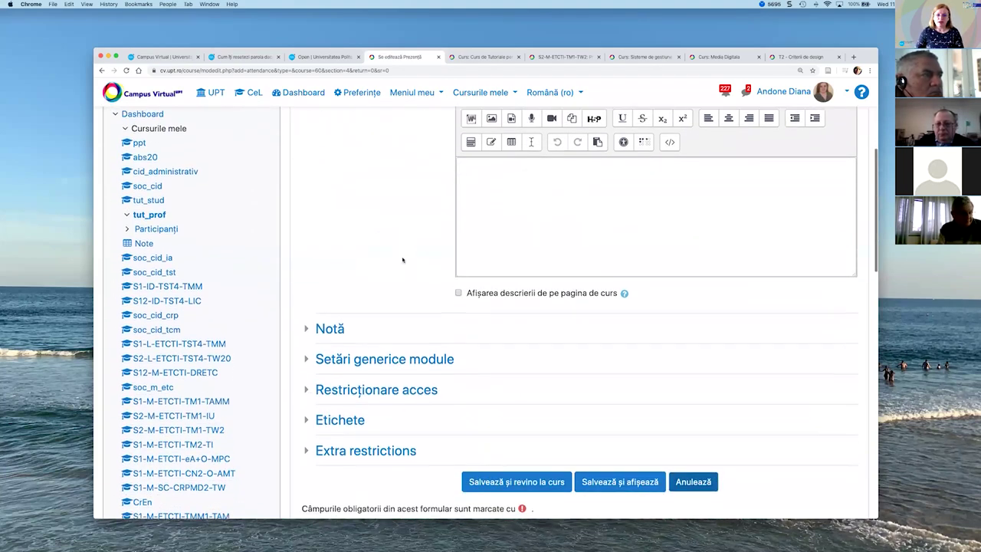
click(557, 242)
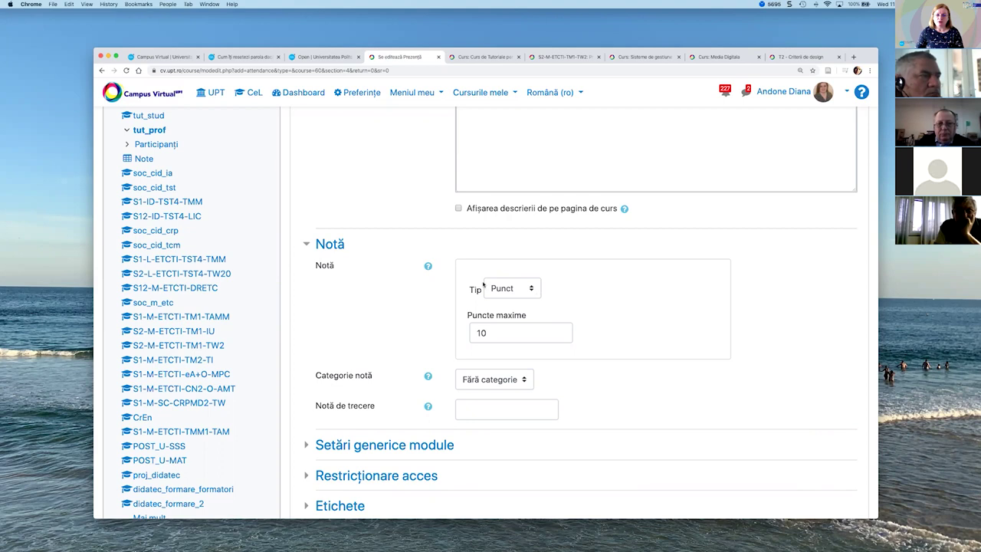
click(509, 288)
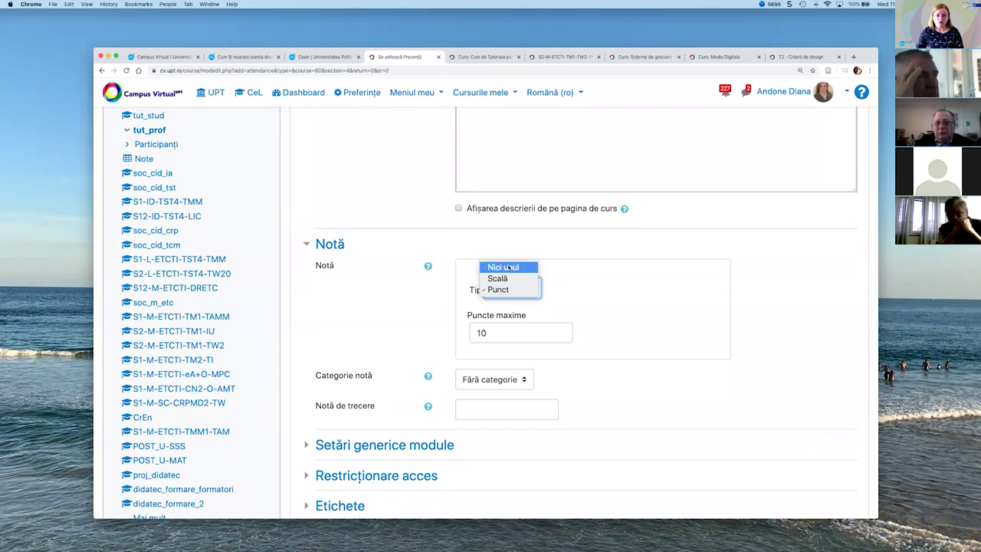
click(509, 267)
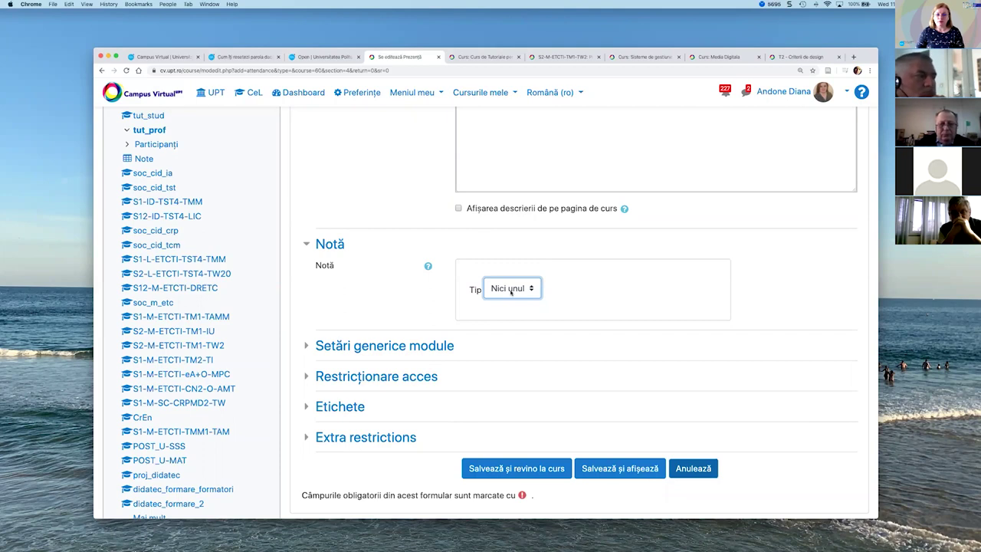
scroll(628, 327, down, 1)
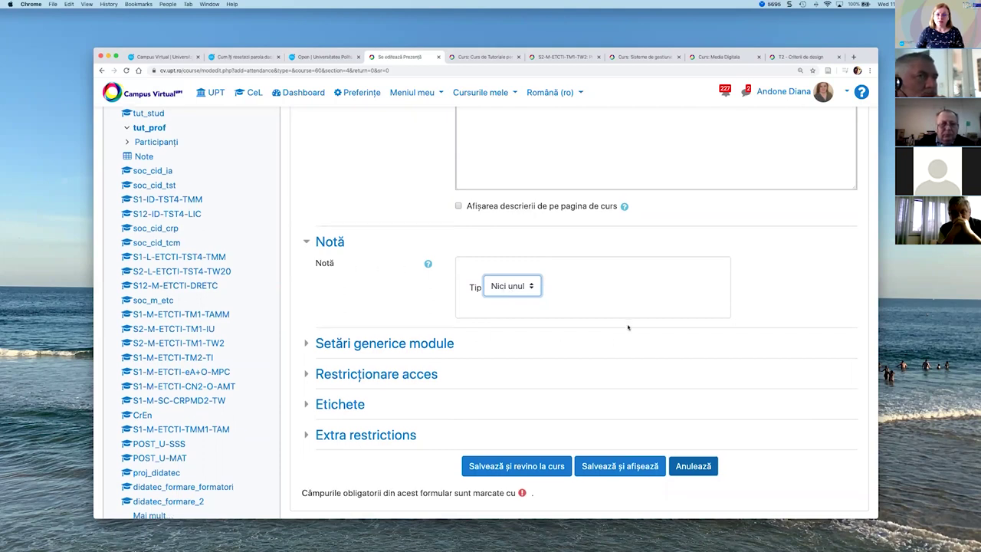
- Examine the attendance activity's Setări generice module and Restricționare acces settings
scroll(627, 328, down, 2)
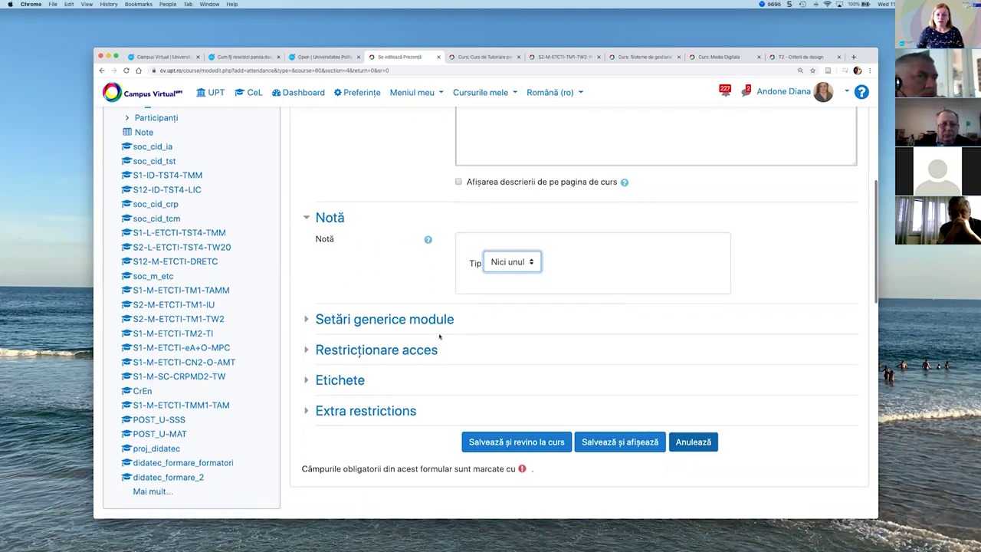
click(399, 320)
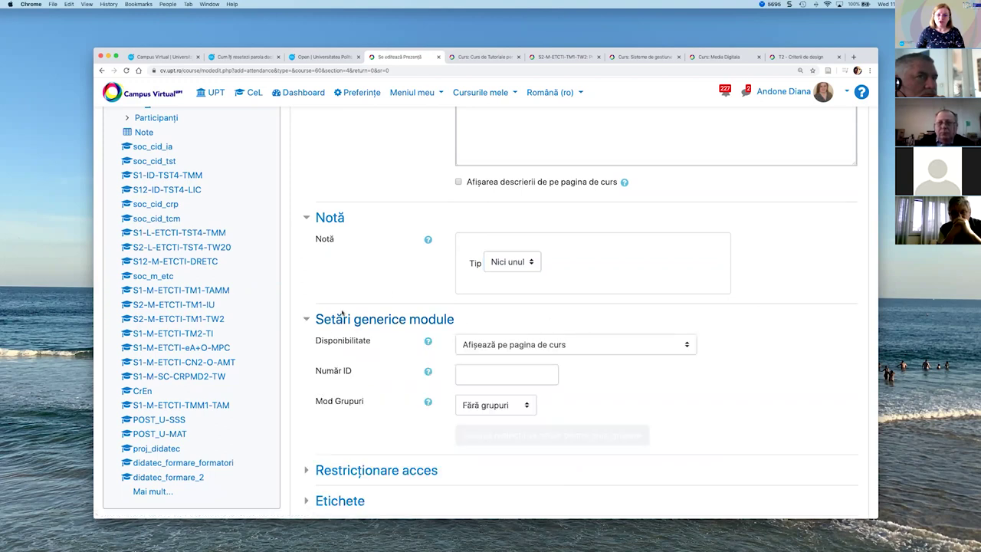
scroll(659, 357, down, 5)
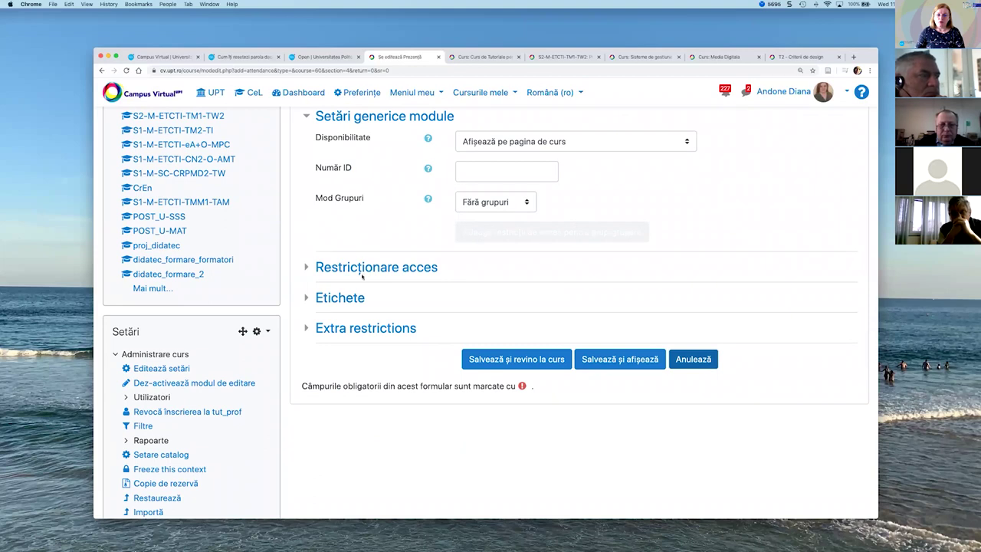
click(390, 266)
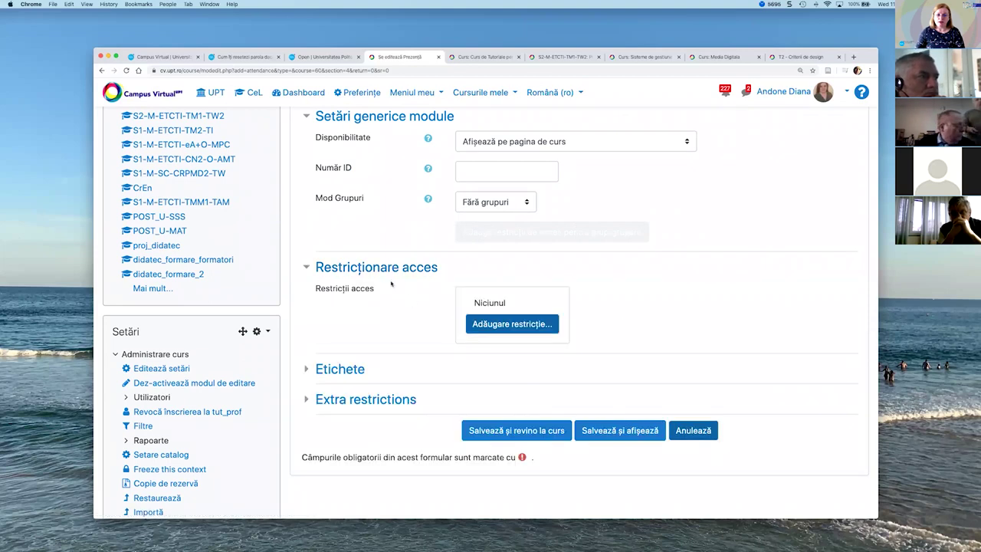
scroll(429, 230, up, 6)
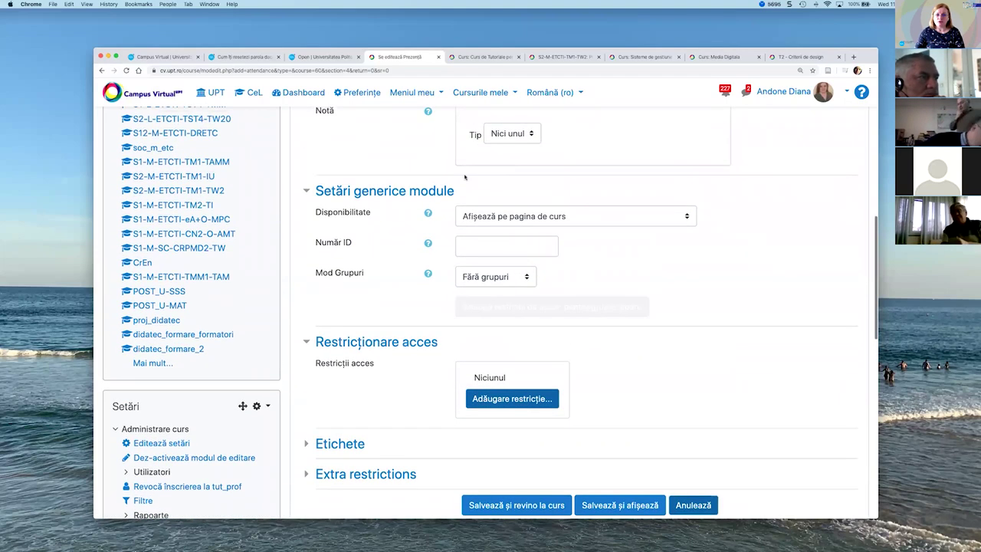
scroll(464, 177, up, 1)
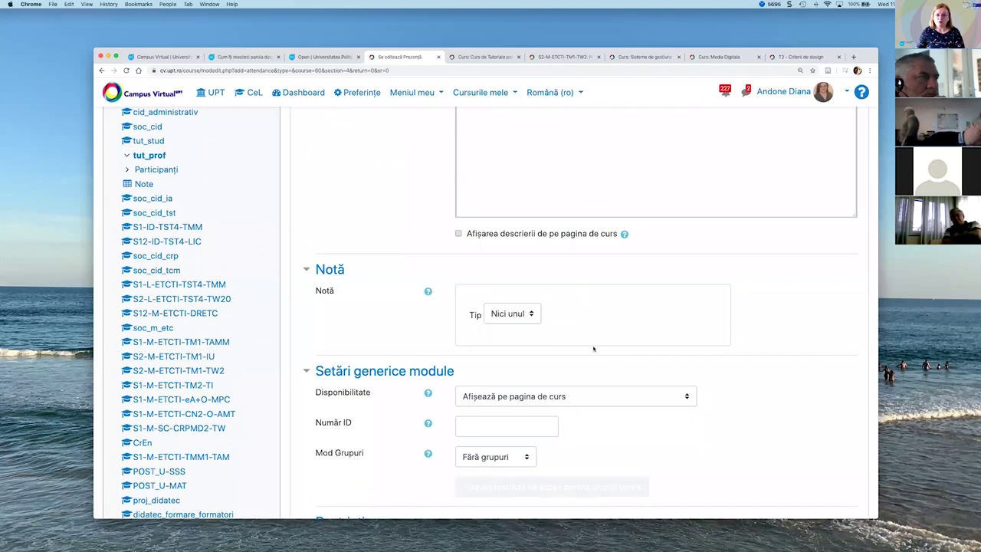
- Save the "Prezență curs" activity and return to the course
scroll(512, 295, down, 1)
scroll(512, 295, down, 7)
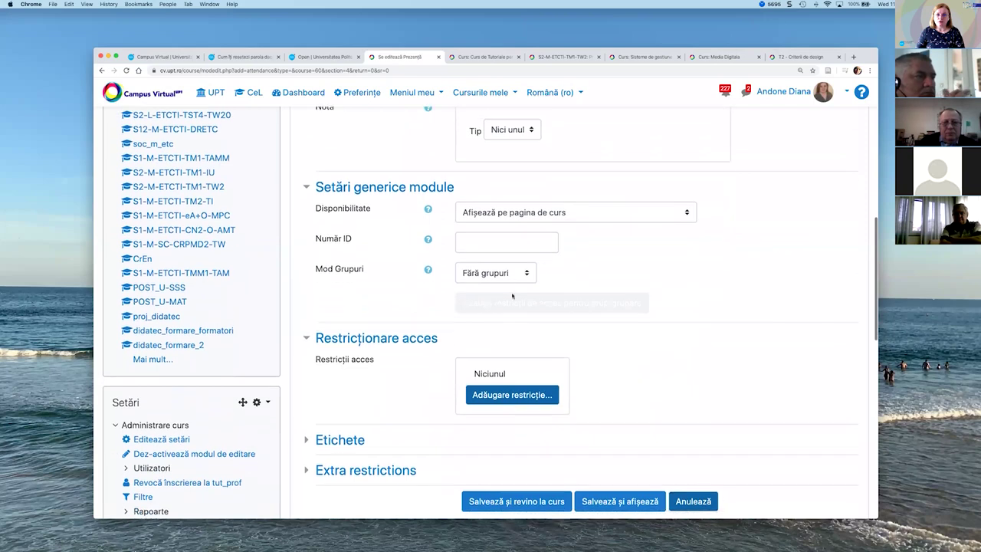
scroll(512, 295, down, 3)
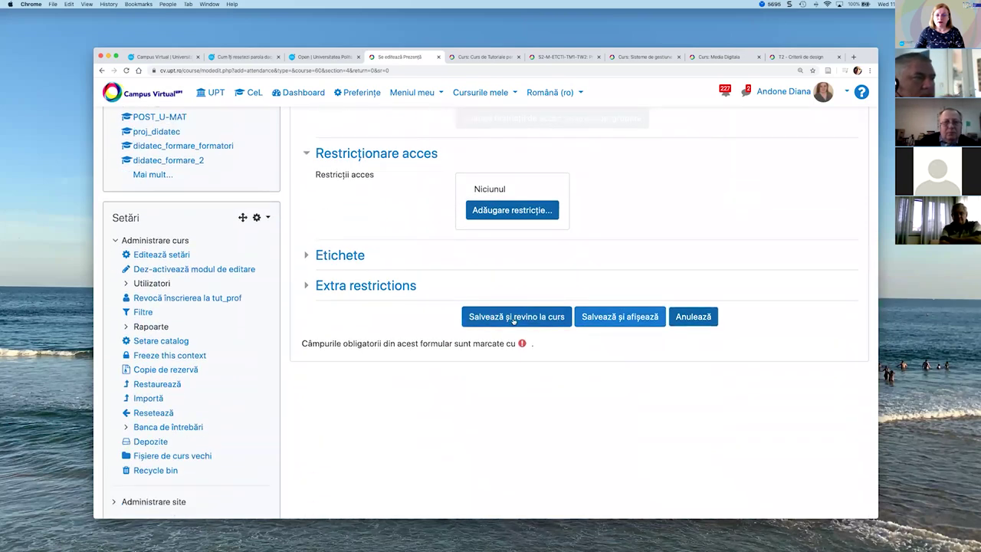
click(514, 320)
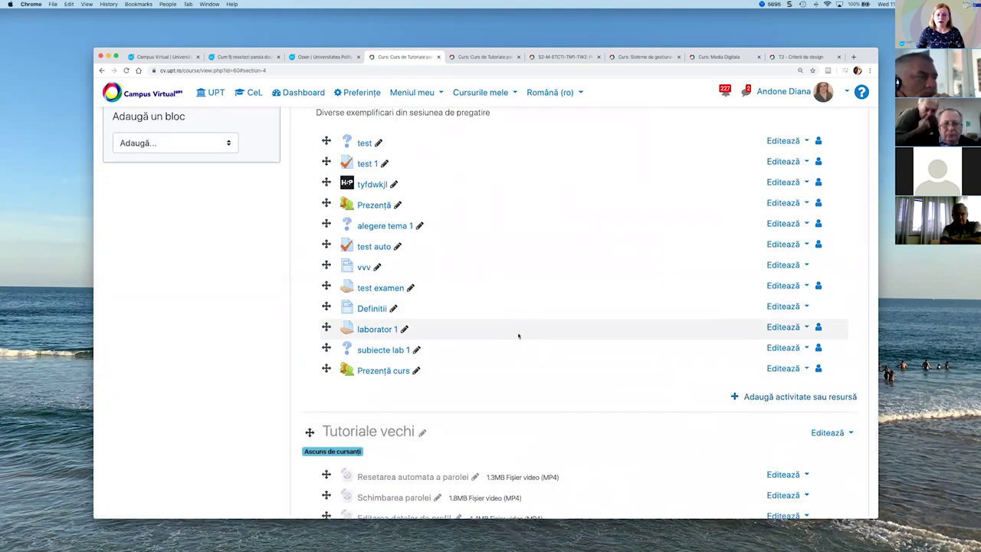
- Open the "Prezență curs" activity in "Zona de lucru 1" and list all of its sessions
scroll(534, 356, down, 1)
scroll(532, 354, down, 2)
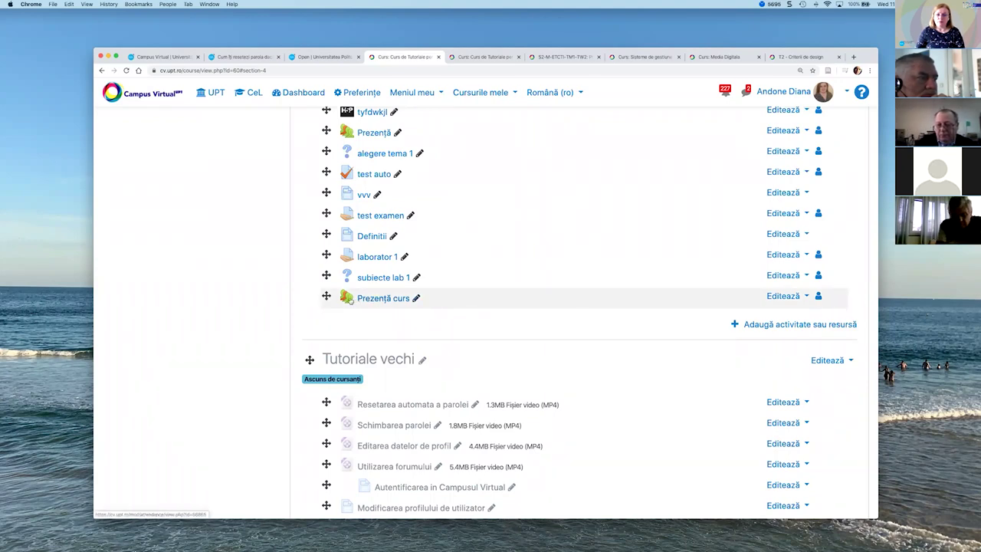
click(385, 299)
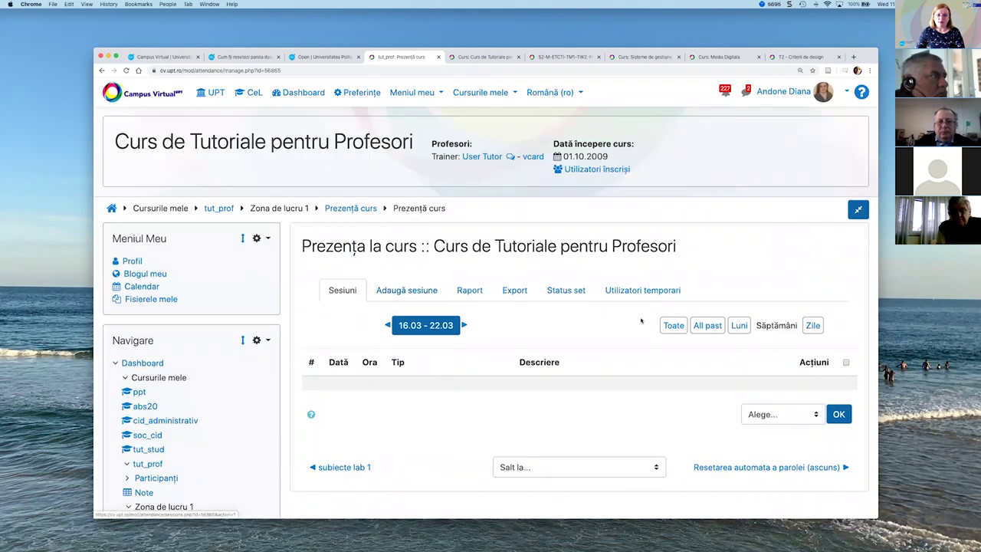
scroll(504, 320, down, 1)
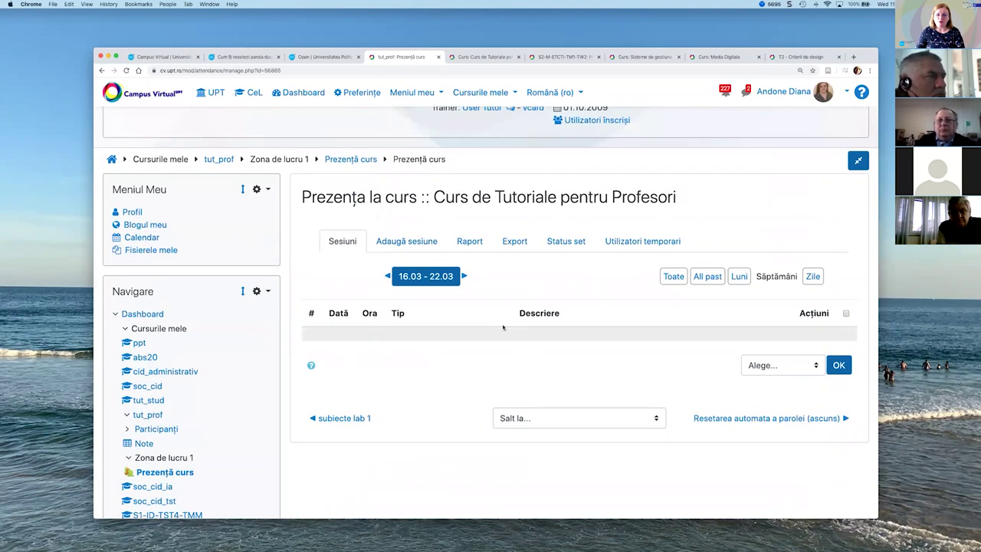
click(673, 277)
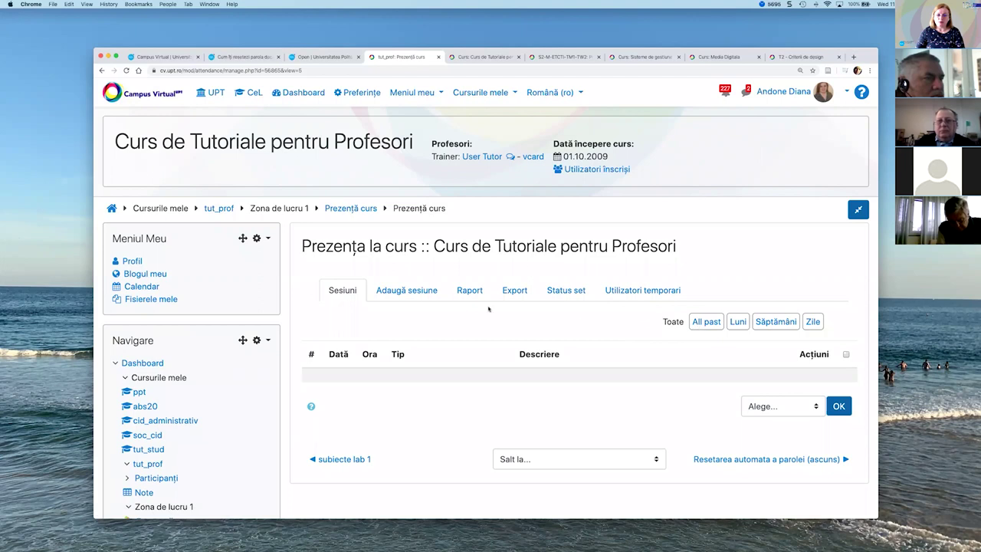
- Start adding an attendance session and set its start hour to 11
click(409, 291)
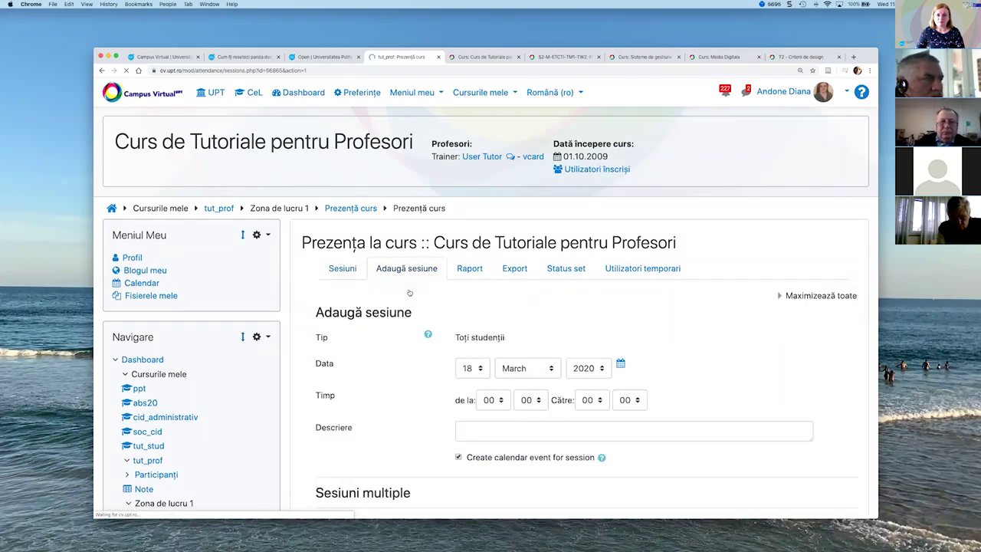
scroll(409, 292, down, 1)
scroll(410, 291, down, 1)
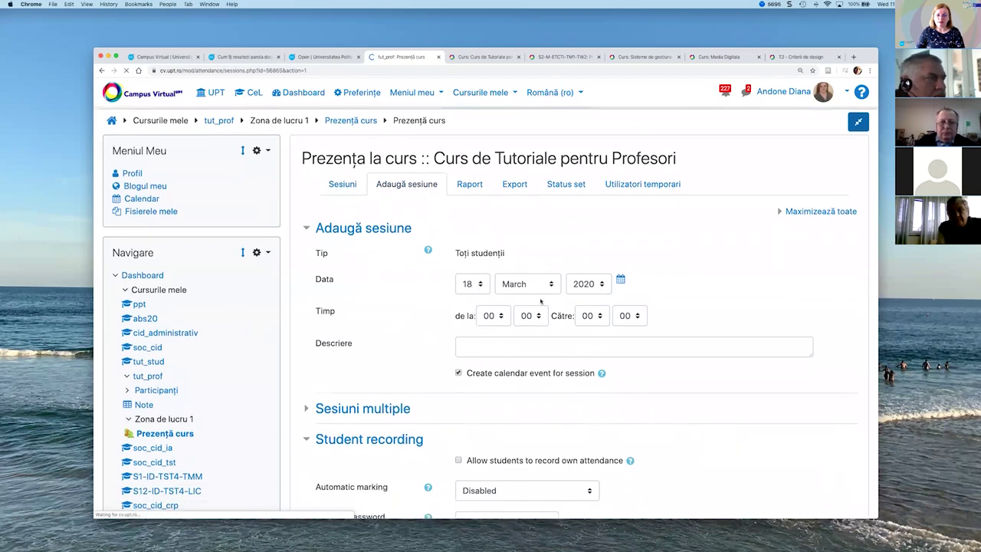
click(492, 316)
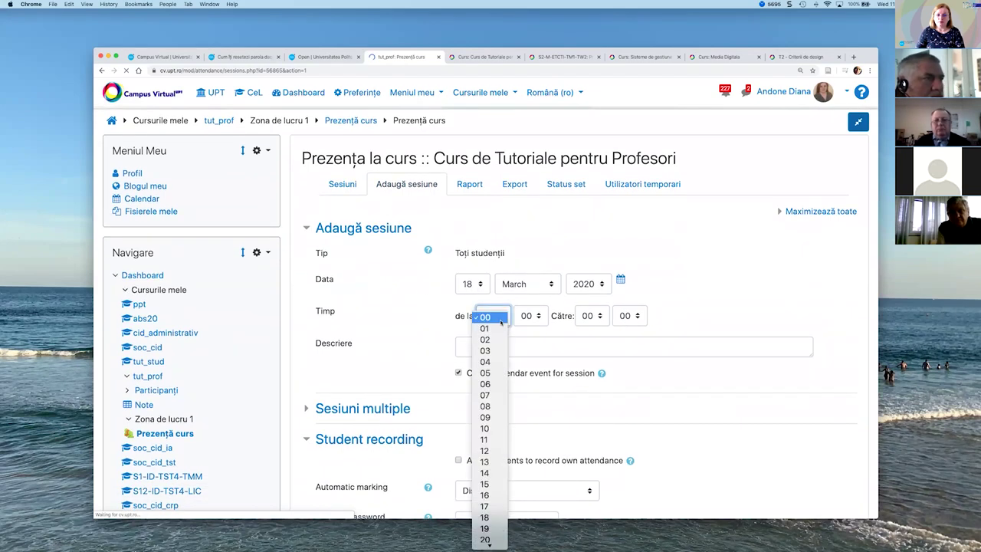
click(485, 440)
click(594, 320)
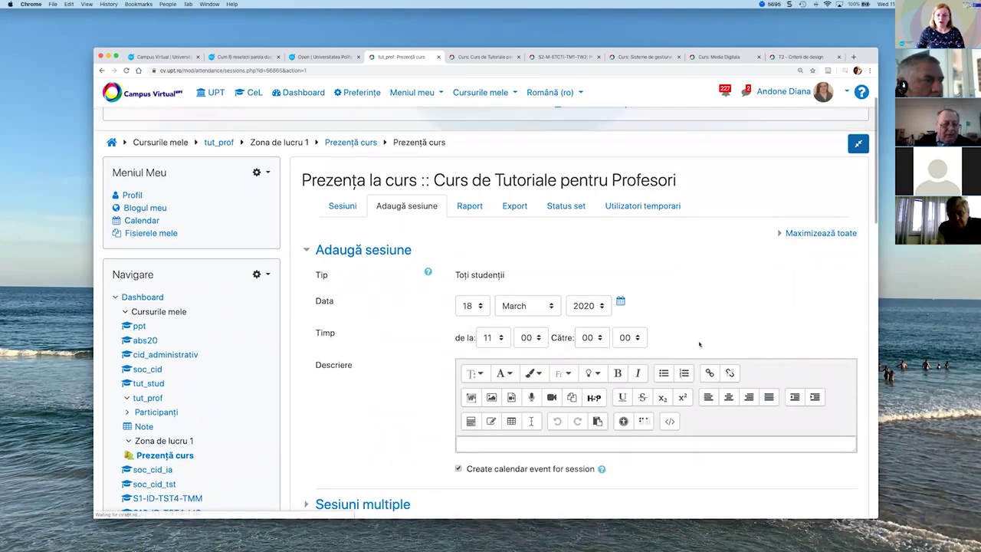
- Enable repetition of the session under Sesiuni multiple, with Miercuri as the only repeat day
scroll(724, 360, down, 2)
scroll(738, 404, down, 4)
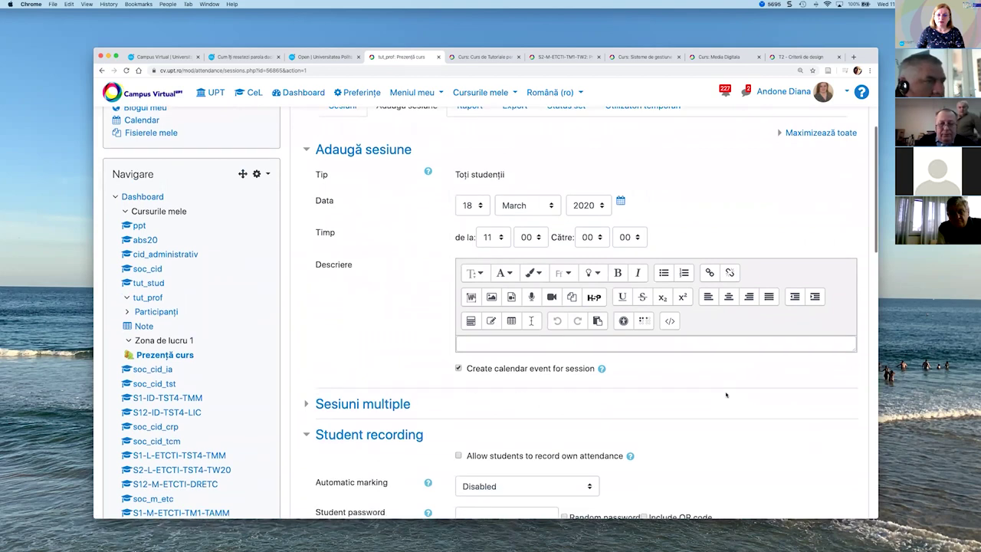
click(526, 307)
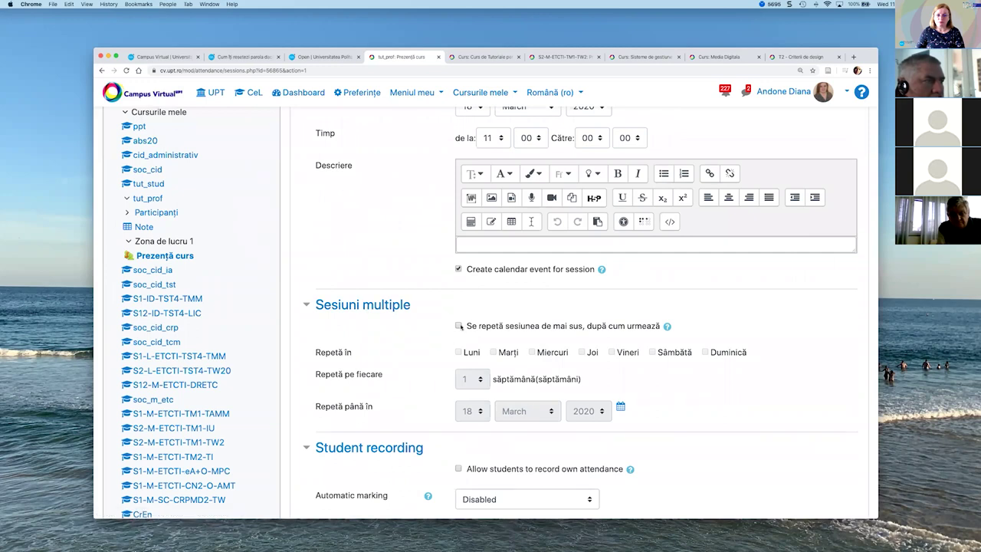
click(482, 330)
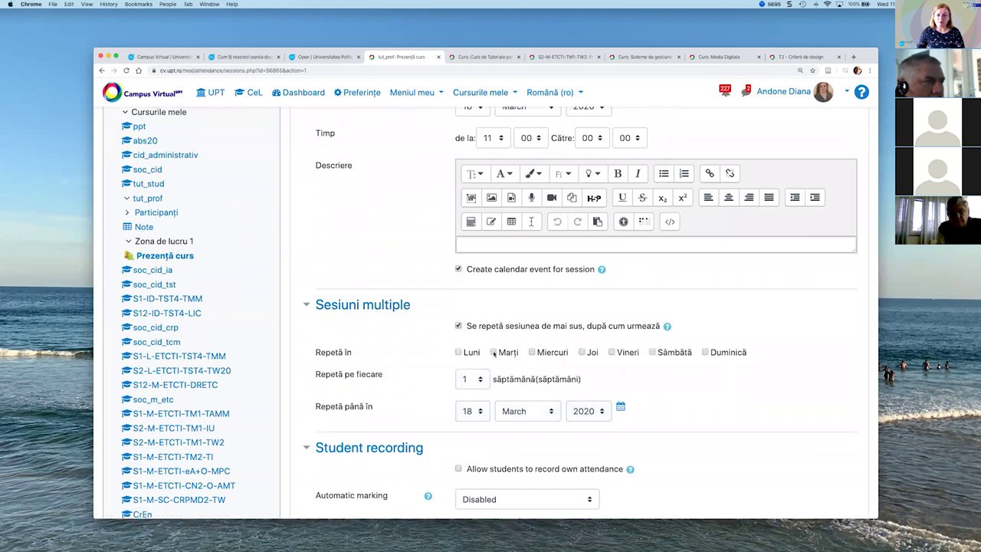
click(493, 353)
click(544, 352)
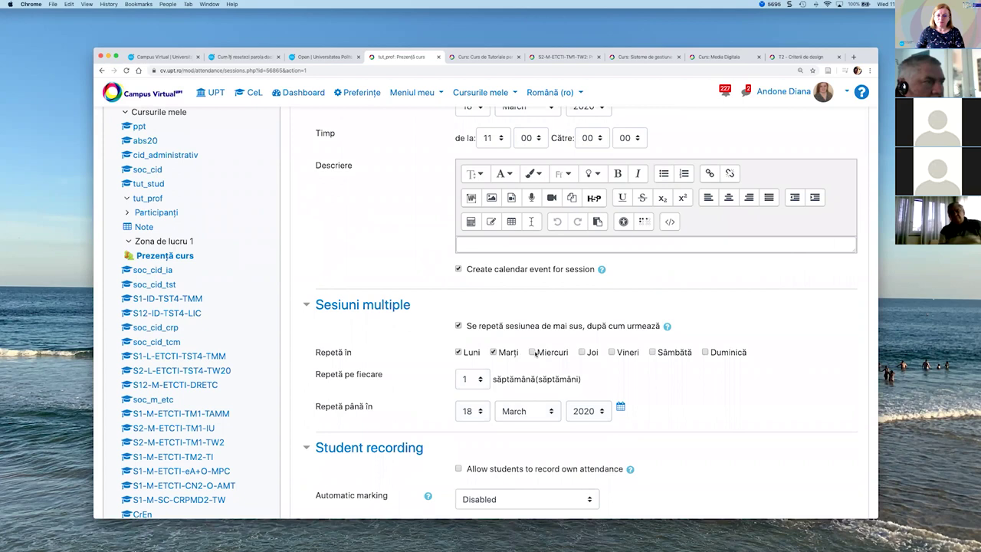
click(594, 352)
click(532, 352)
click(493, 352)
click(458, 351)
click(581, 352)
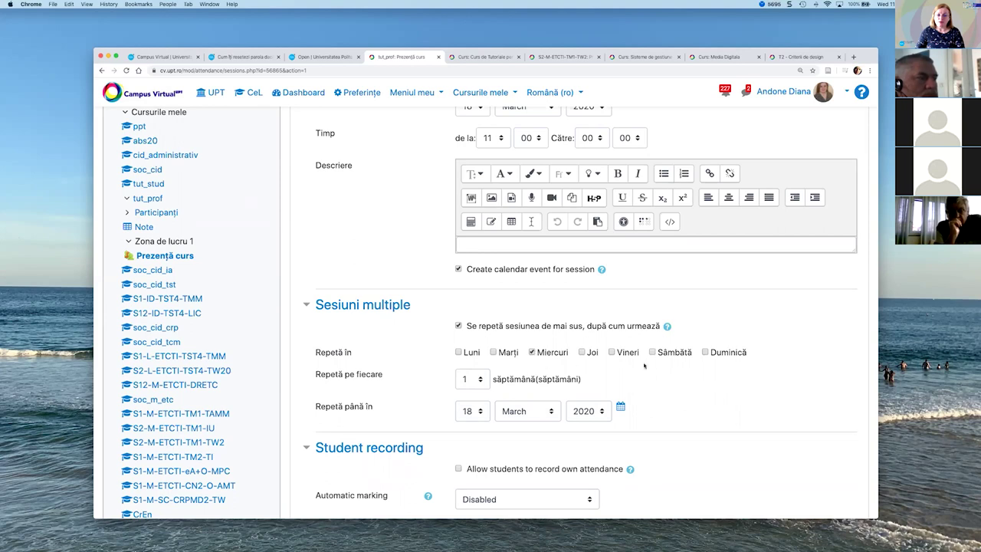
- Set the session to repeat every 6 weeks until 1 May
scroll(583, 353, down, 2)
click(472, 305)
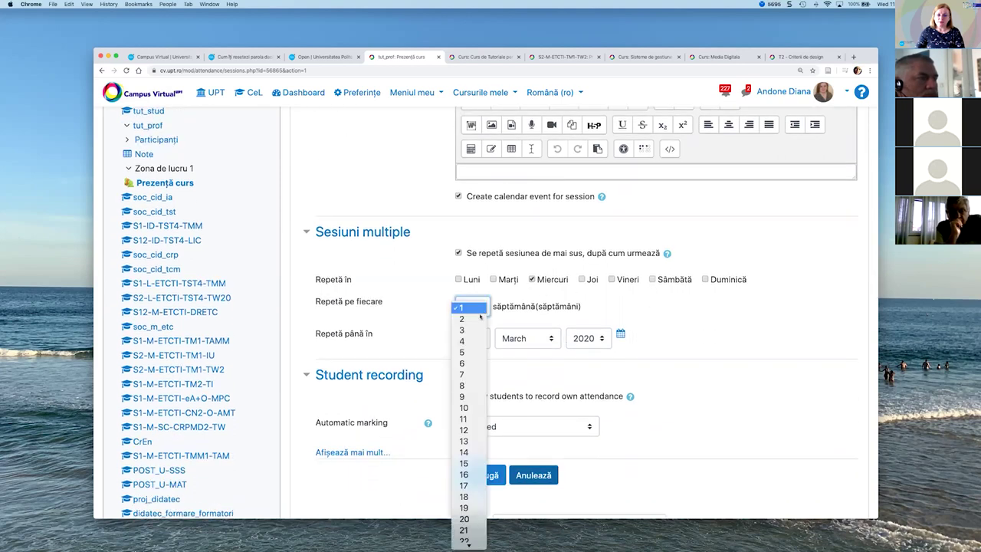
click(462, 363)
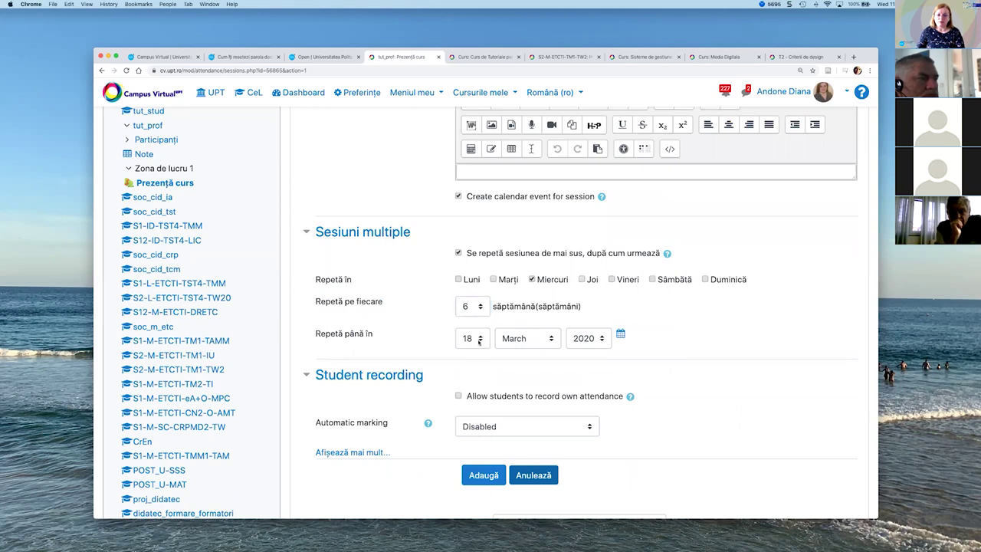
click(479, 342)
key(1)
key(Return)
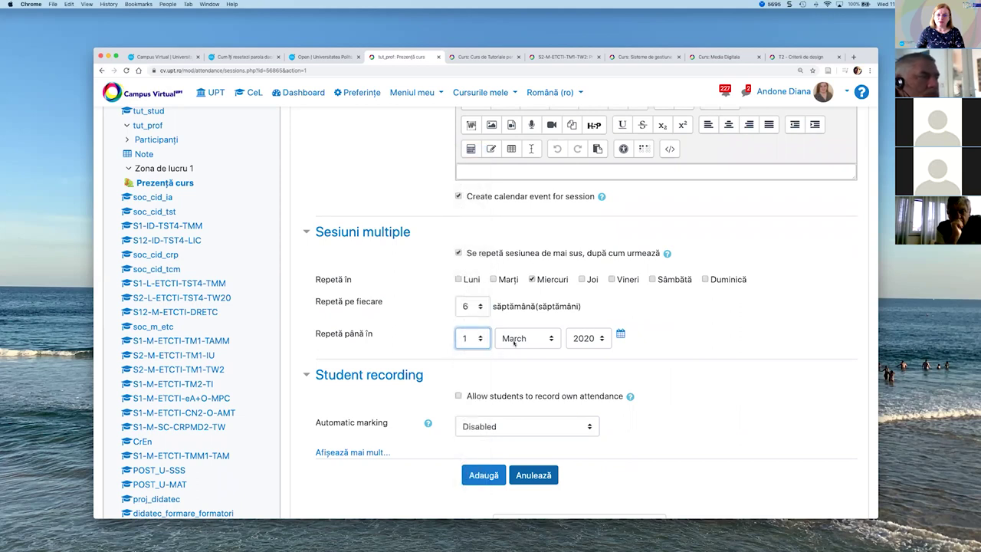
click(514, 342)
click(524, 363)
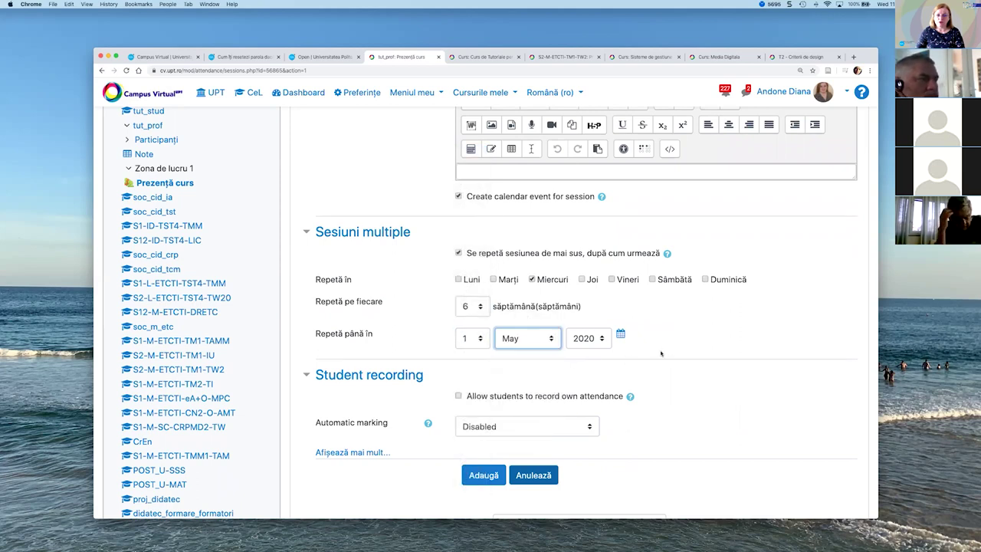
- Review the additional Student recording options and try to add the repeating session
scroll(682, 351, down, 2)
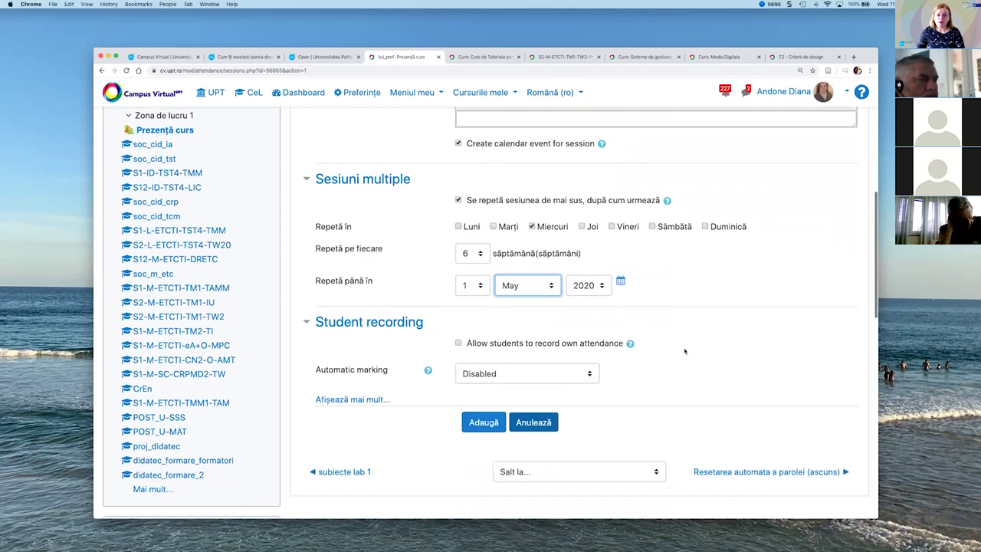
scroll(684, 350, down, 1)
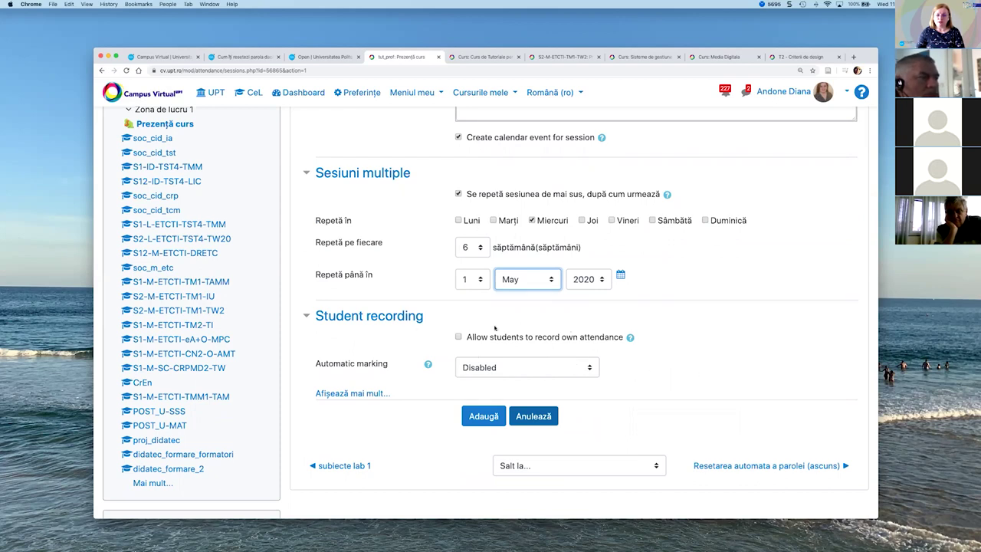
scroll(571, 338, down, 1)
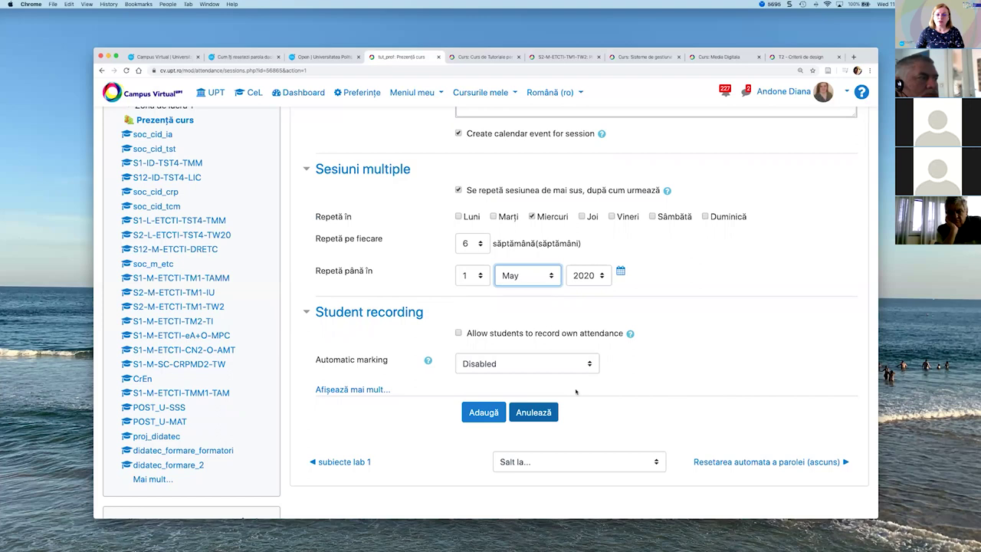
click(349, 390)
scroll(709, 354, down, 2)
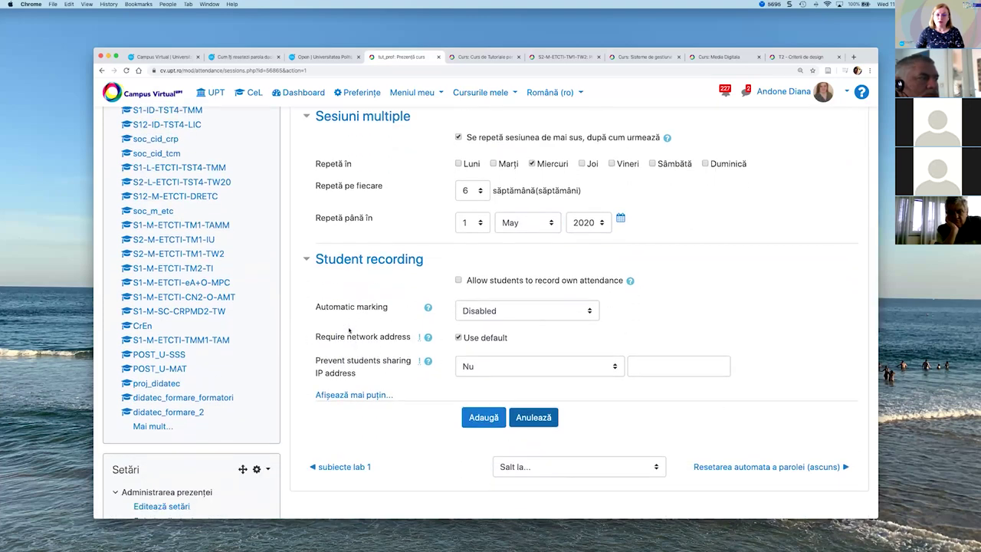
click(483, 418)
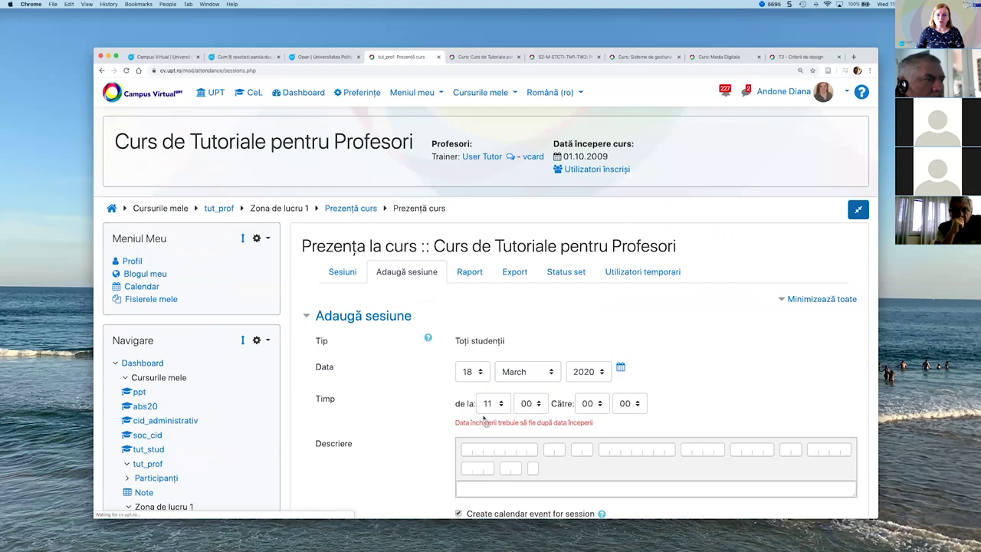
- Set the attendance session's end hour to 12
scroll(605, 340, down, 4)
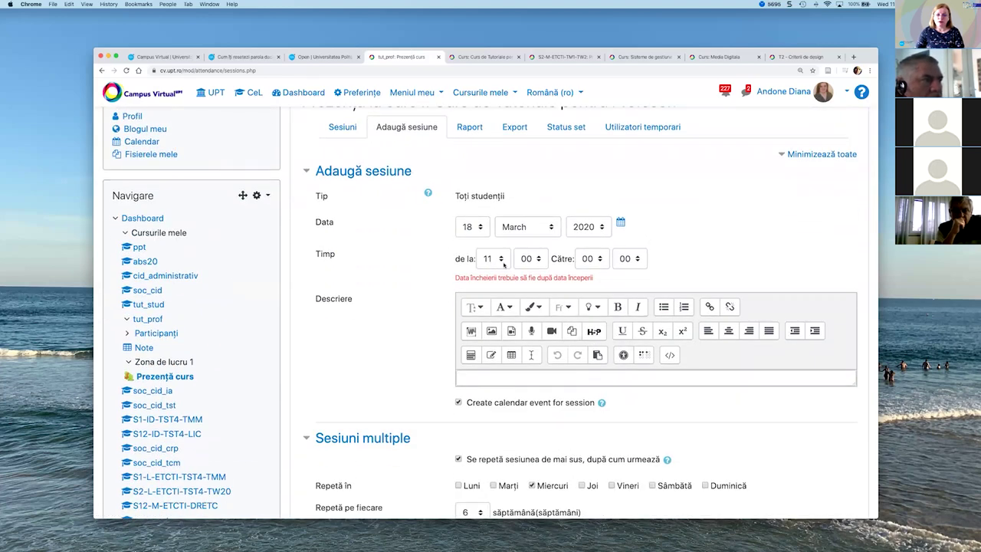
click(604, 262)
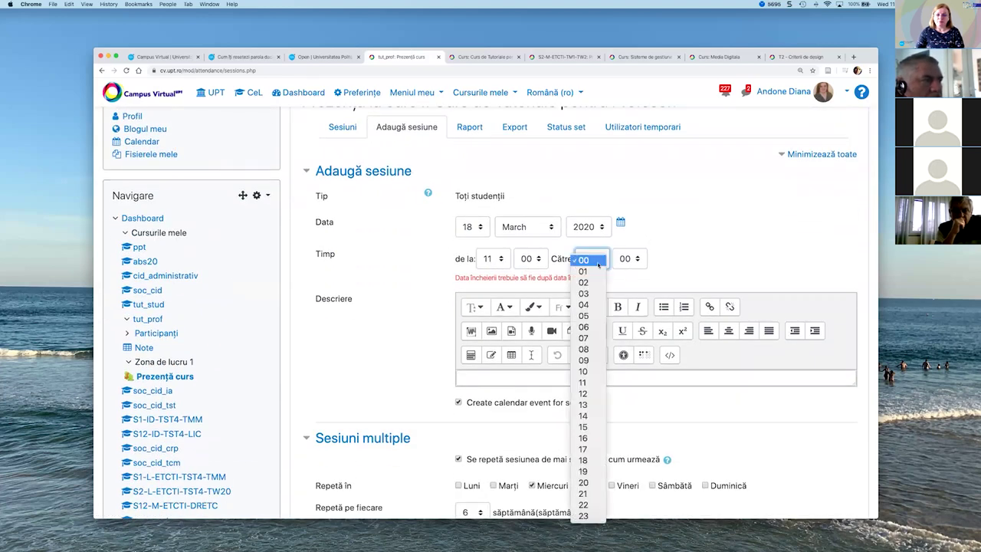
click(592, 393)
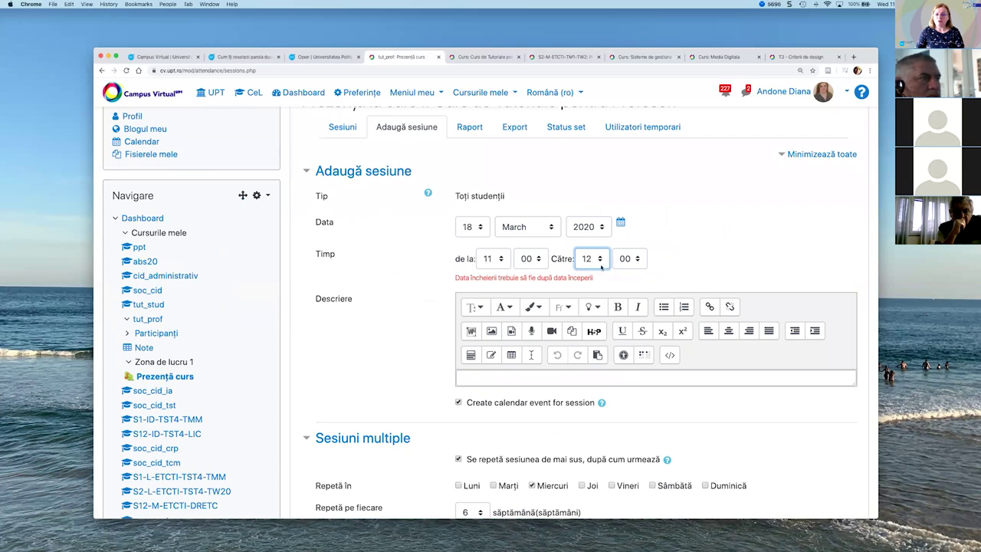
scroll(750, 264, down, 1)
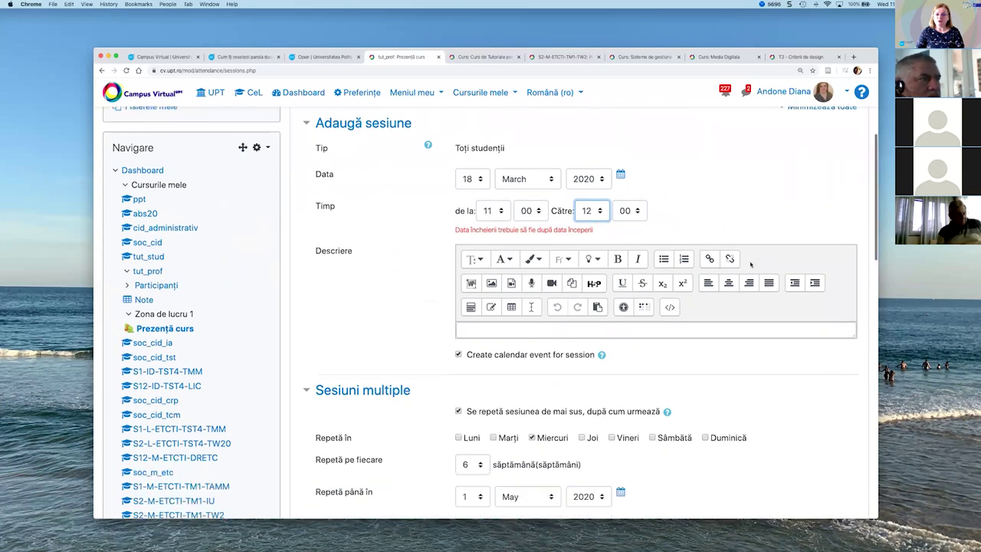
- Submit the form to add the repeating attendance sessions and review the course's session list
scroll(750, 264, down, 10)
click(485, 317)
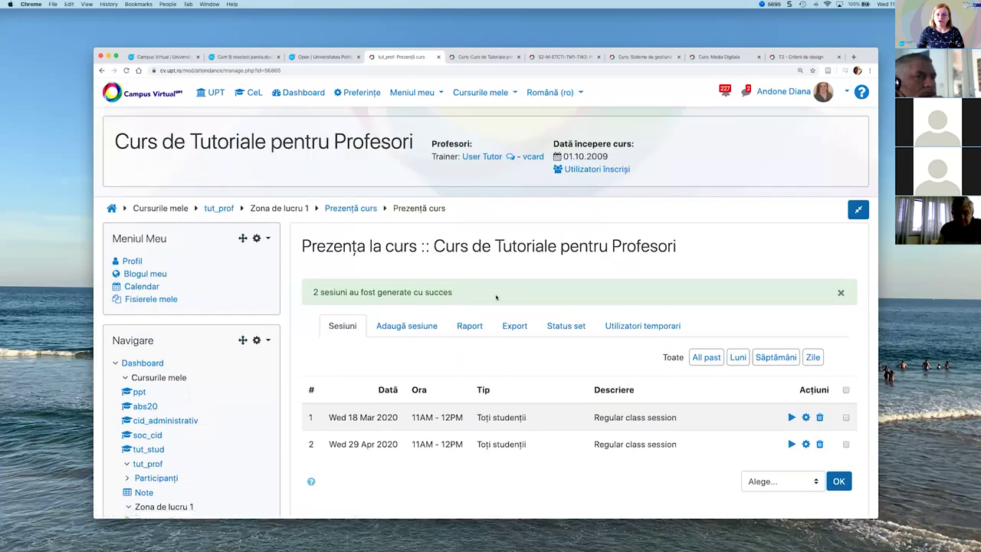
scroll(454, 307, down, 3)
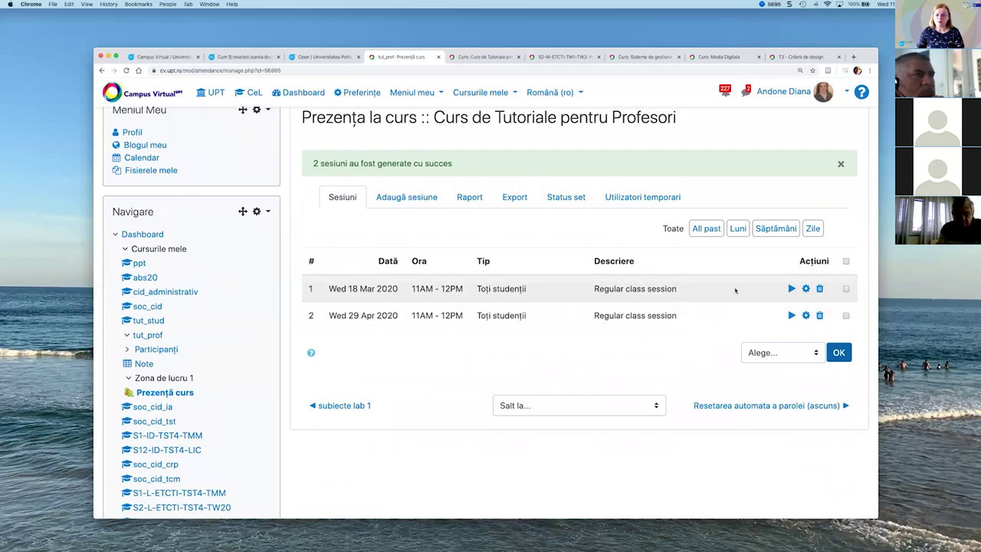
- Open the attendance sheet of the 18 March 2020 session, look through the student list and save the attendance
click(792, 289)
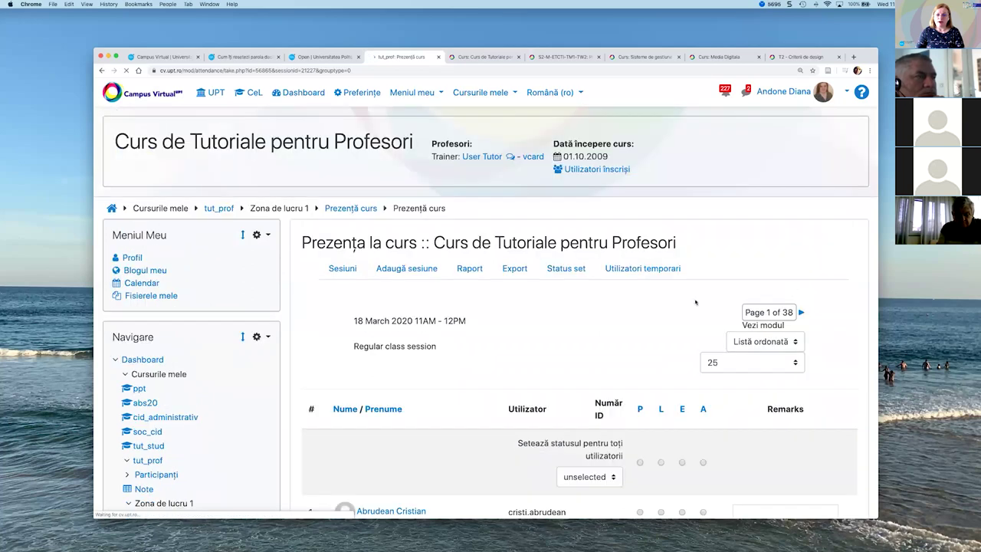
scroll(652, 297, down, 5)
scroll(651, 297, down, 2)
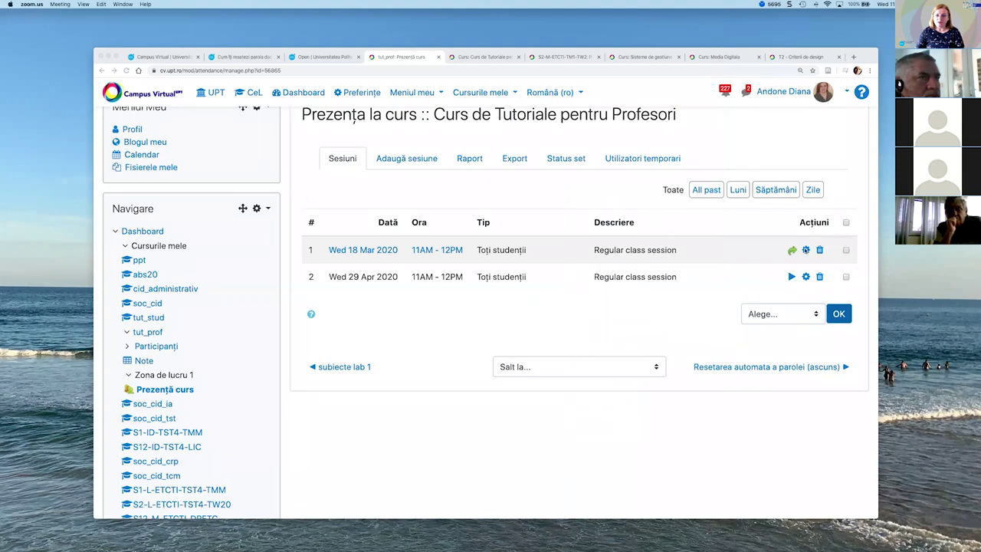
- Switch to the Tehnologii WEB 2.0 course's attendance page and review its list of sessions
click(483, 57)
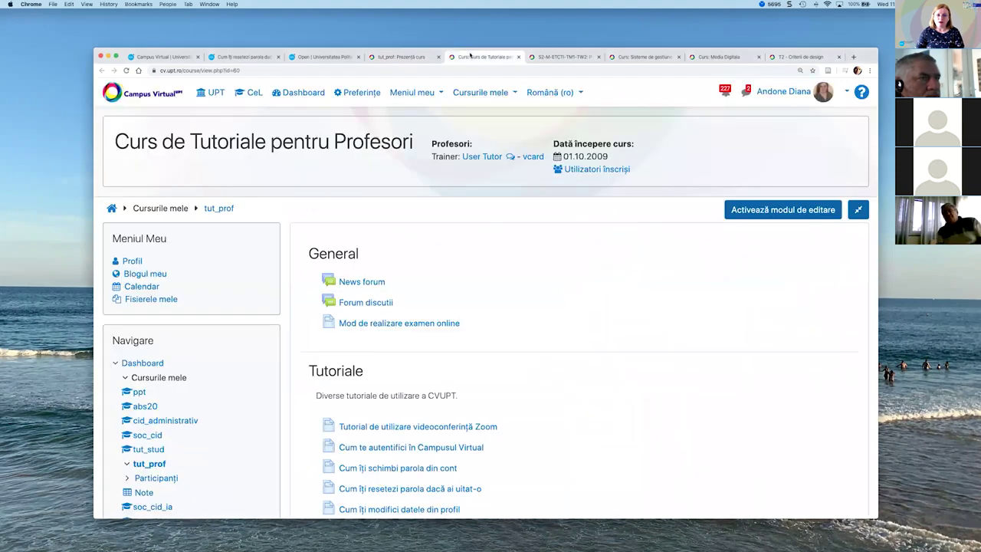
click(550, 55)
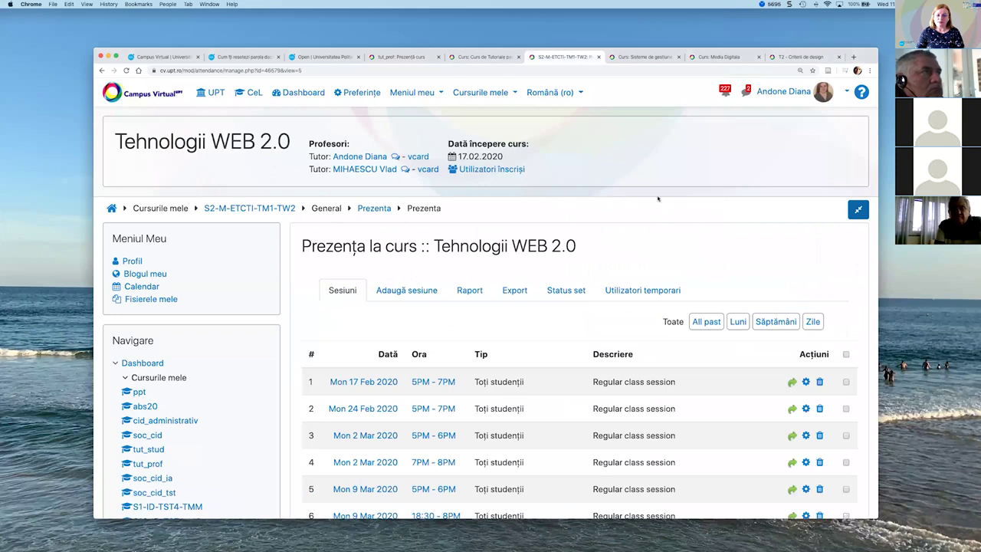
scroll(656, 190, down, 2)
scroll(655, 190, down, 2)
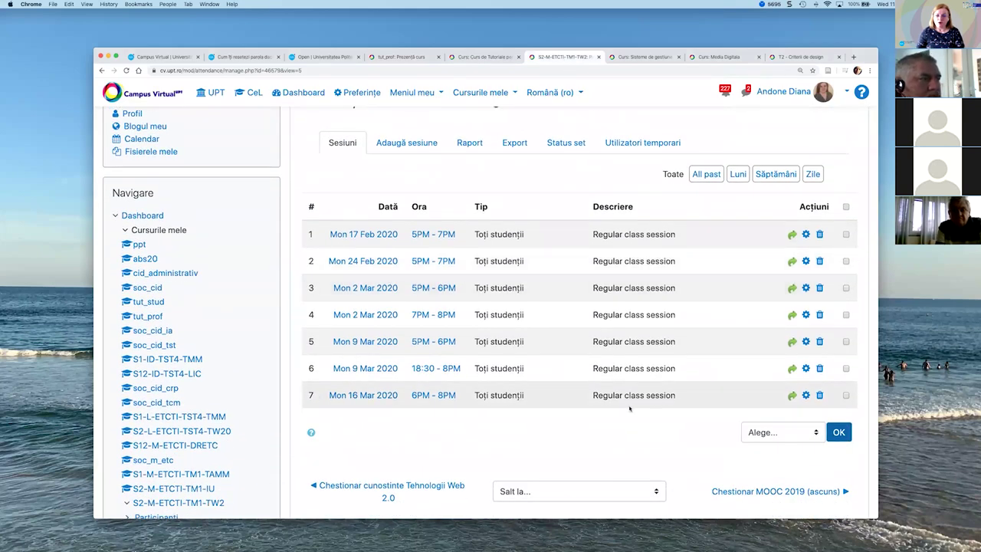
- Open the attendance sheet of the 16 March 2020 session and look through the students' P, L, E and A statuses
click(790, 395)
scroll(465, 384, down, 9)
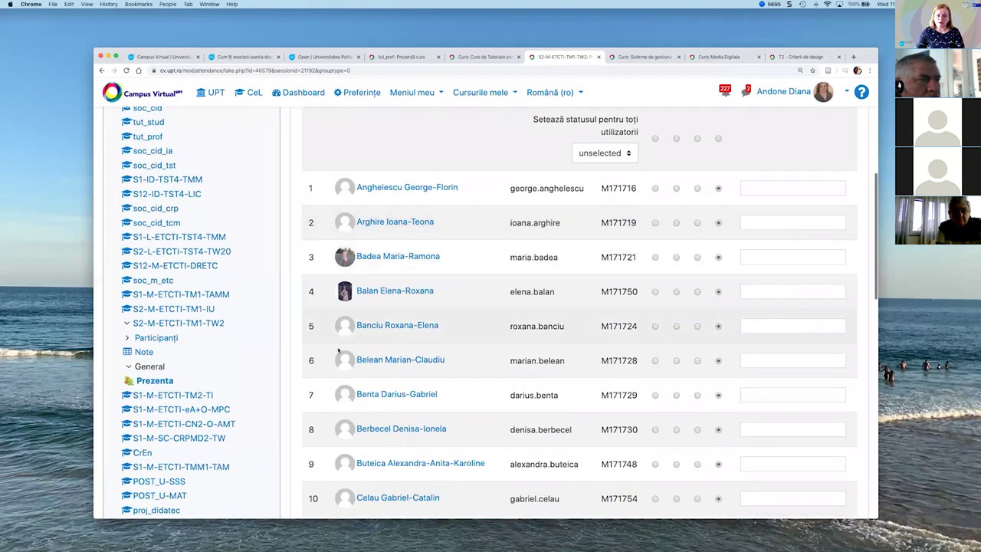
scroll(675, 180, down, 3)
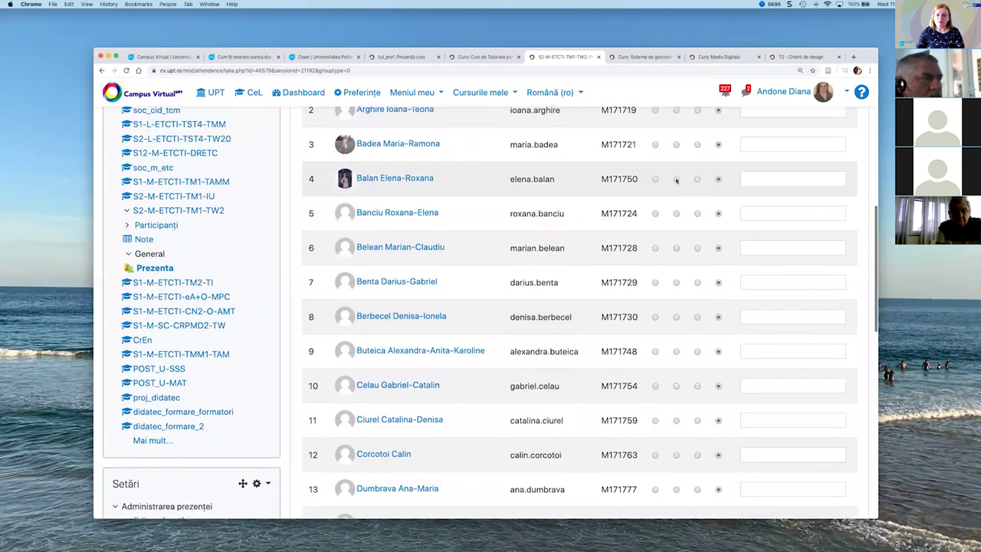
scroll(690, 444, down, 5)
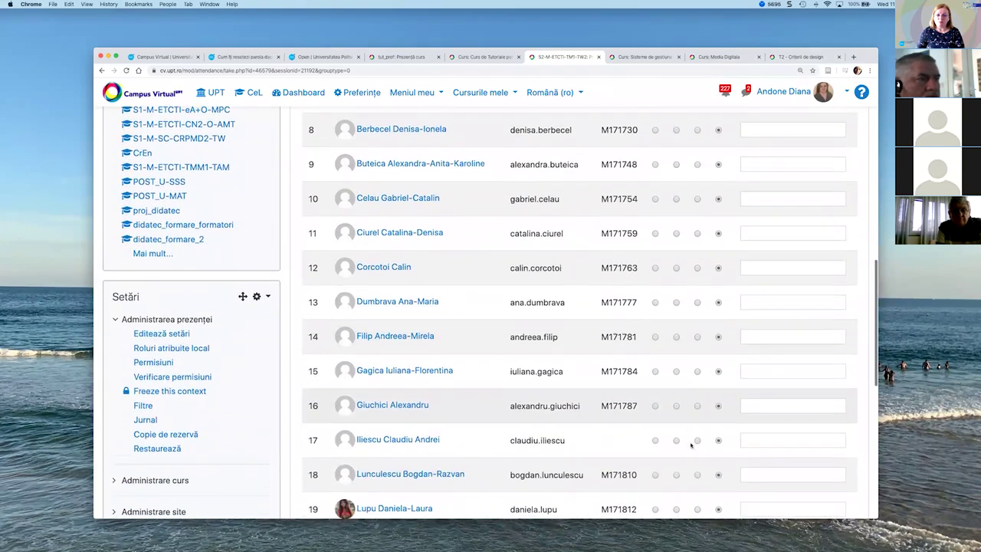
scroll(690, 444, down, 2)
scroll(689, 443, up, 20)
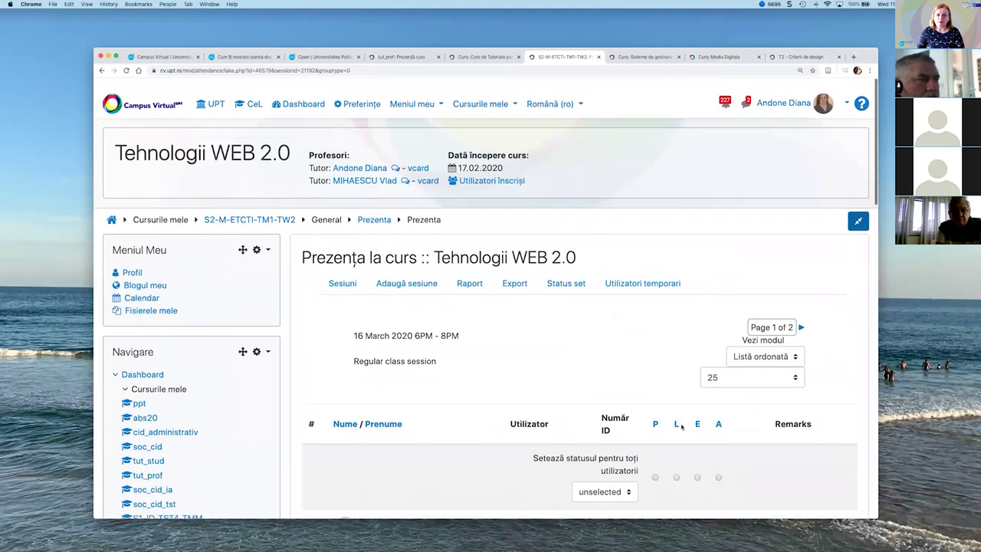
- Open the Tehnologii WEB 2.0 attendance report and display it for all sessions
click(470, 272)
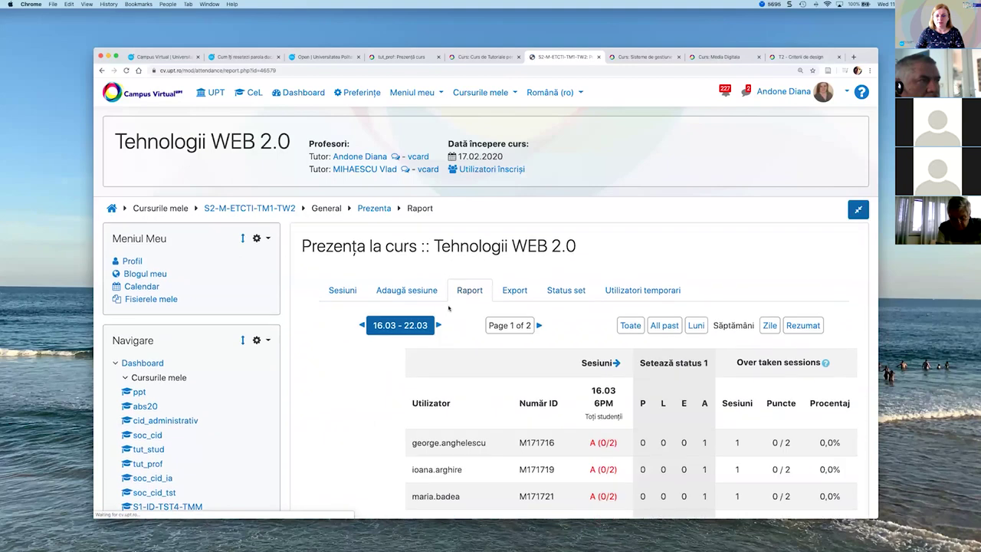
scroll(466, 299, down, 3)
scroll(468, 308, down, 2)
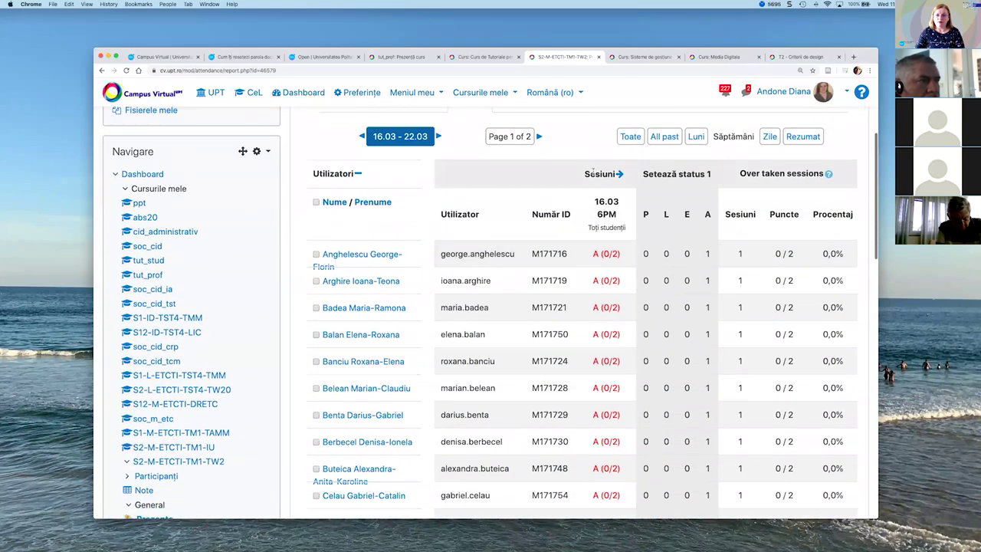
click(630, 136)
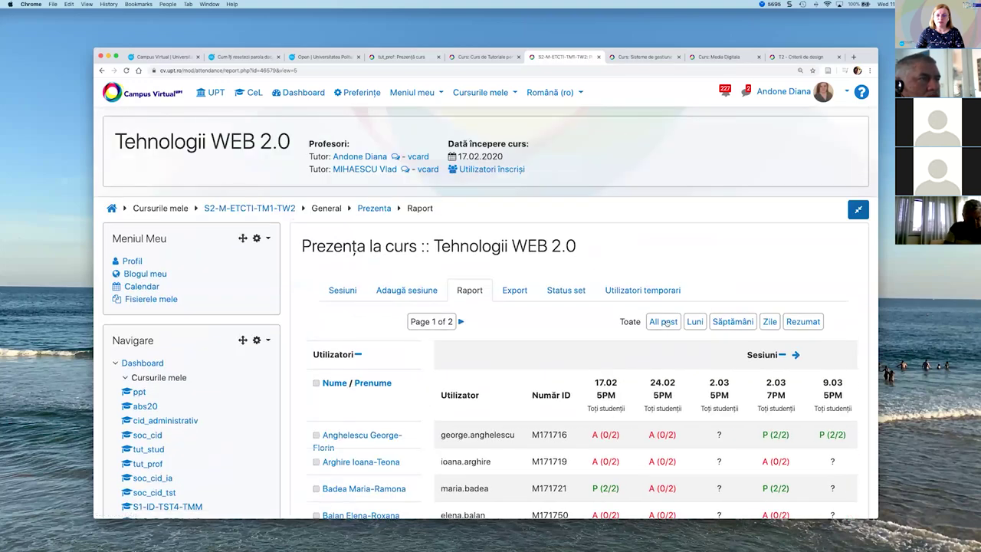
- Examine the students' statuses, points and attendance percentages across all sessions in the report, and return to the session list
scroll(609, 294, down, 5)
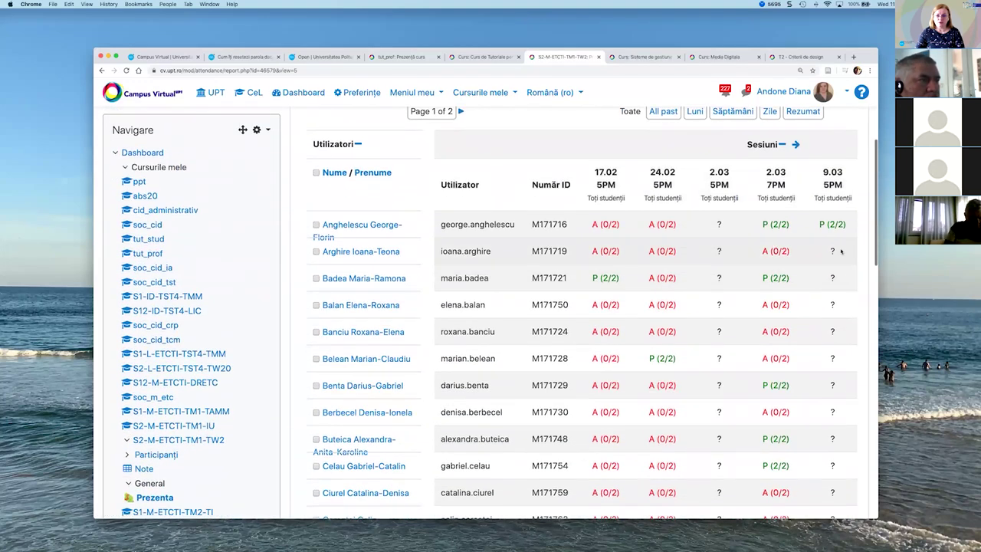
scroll(716, 280, down, 2)
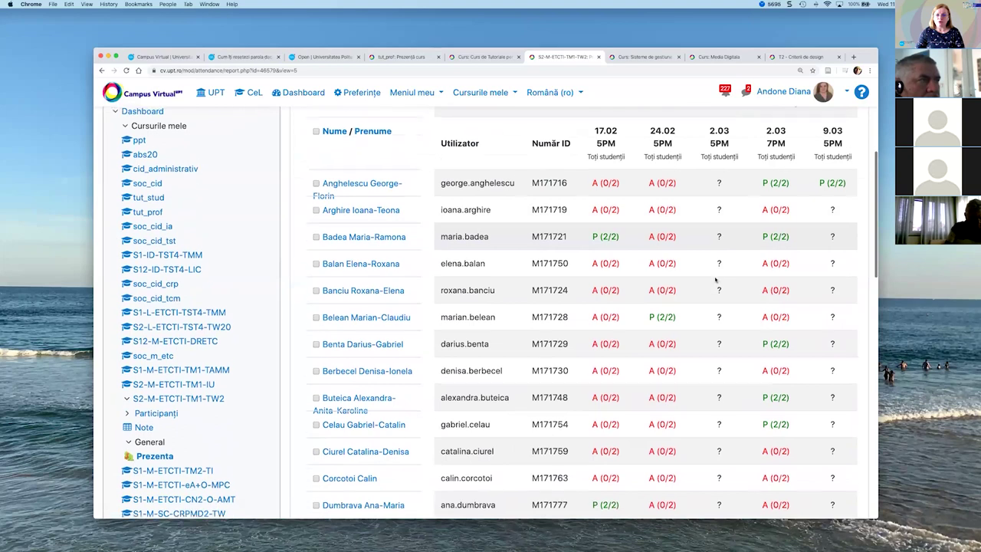
scroll(716, 279, right, 3)
scroll(716, 279, right, 6)
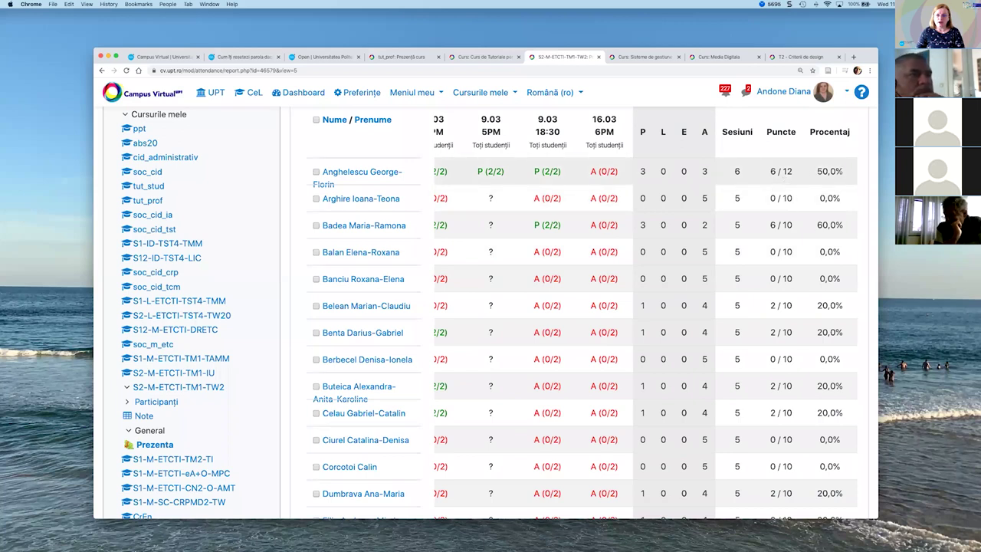
scroll(840, 165, down, 10)
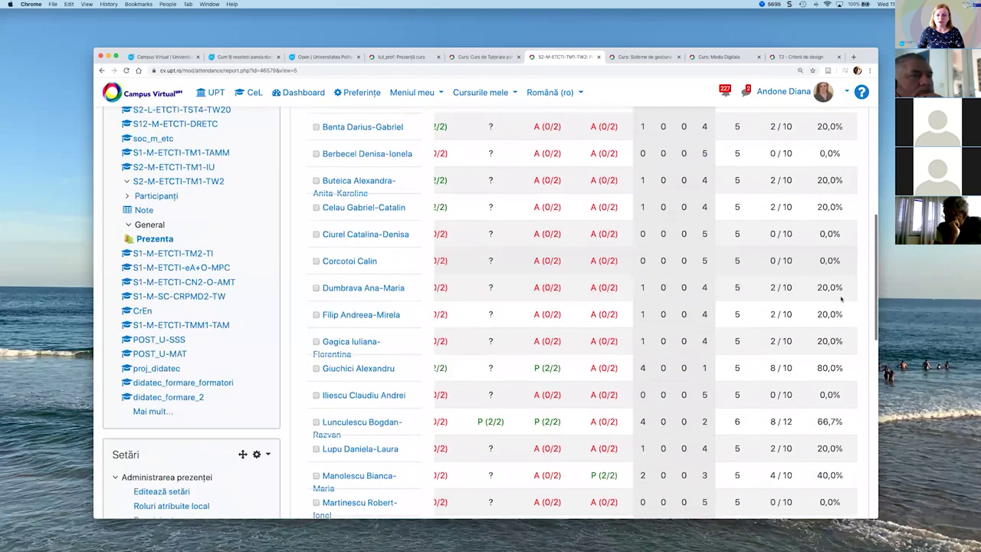
scroll(840, 296, down, 3)
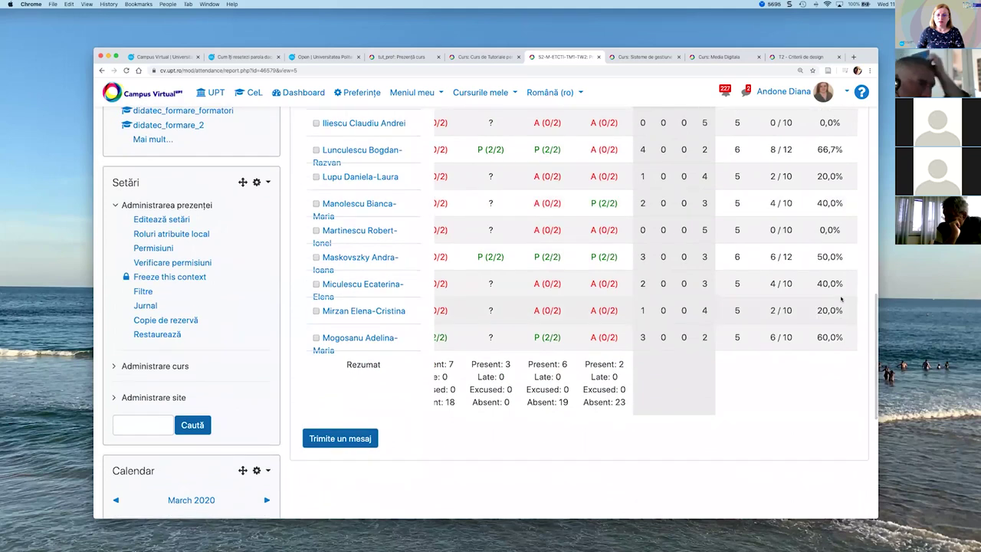
scroll(841, 300, up, 4)
scroll(841, 298, up, 15)
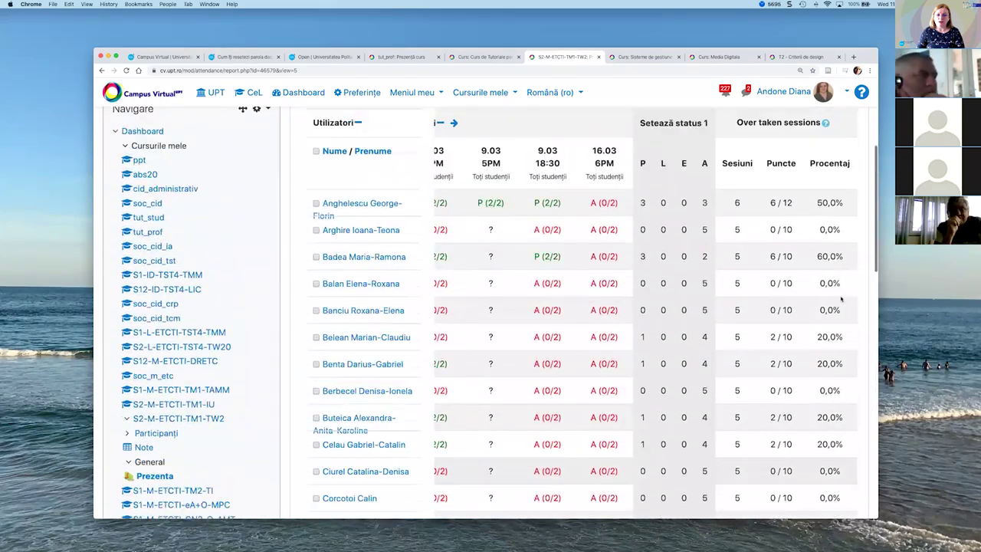
scroll(842, 301, down, 15)
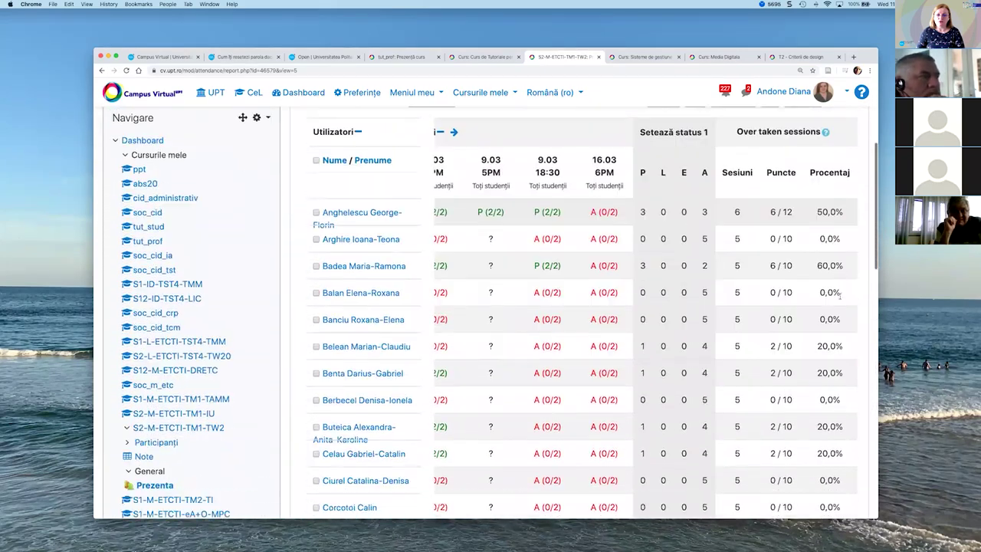
scroll(823, 288, down, 2)
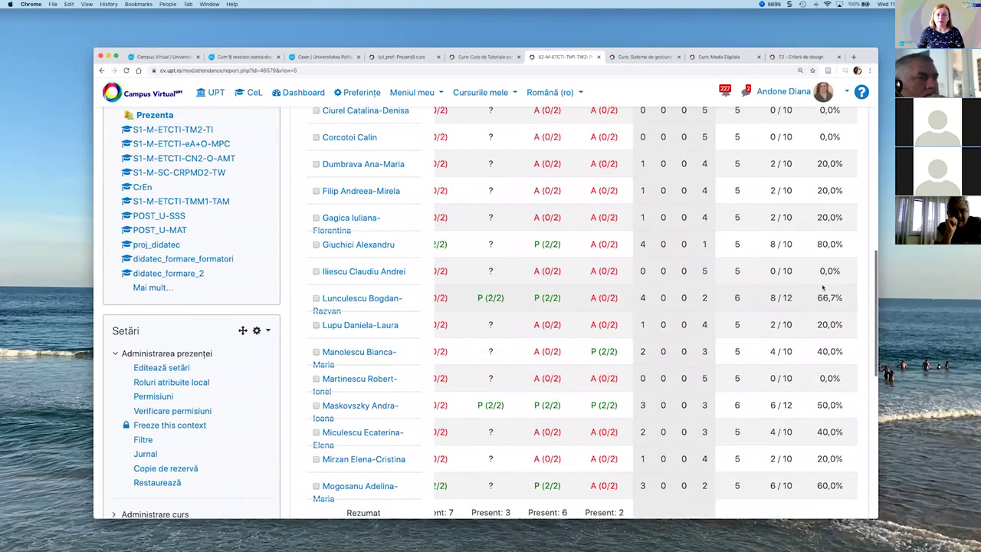
scroll(823, 287, down, 1)
scroll(823, 288, up, 8)
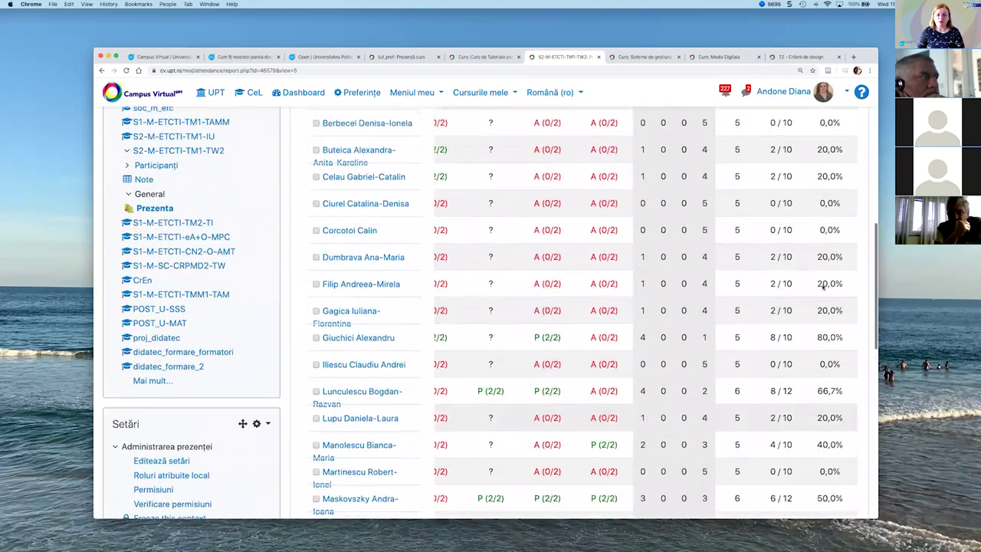
scroll(822, 289, up, 3)
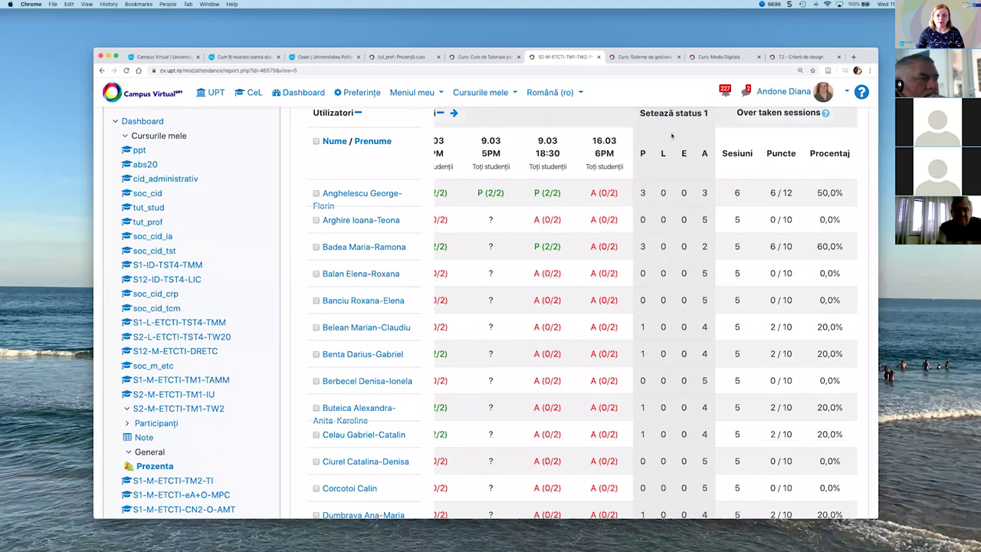
scroll(684, 168, left, 10)
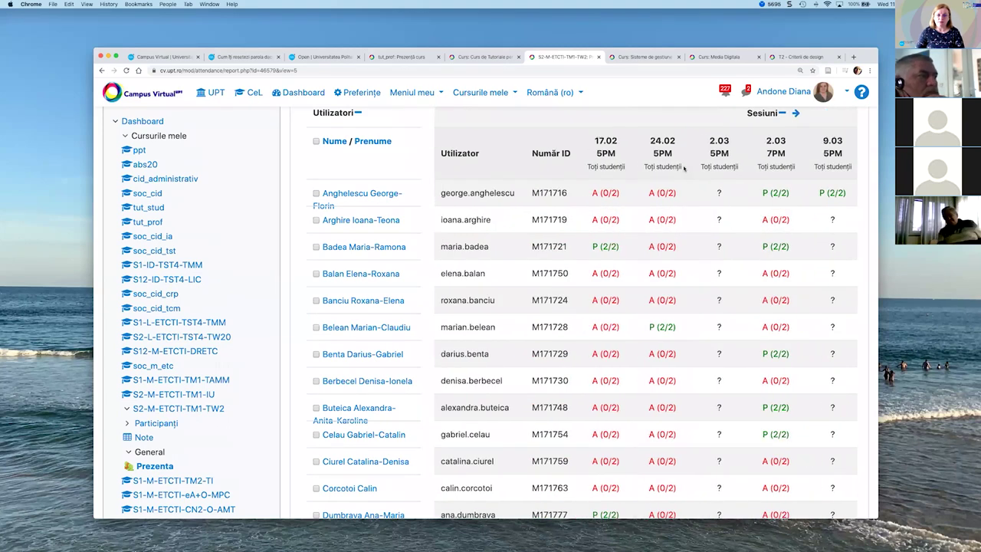
scroll(685, 168, up, 6)
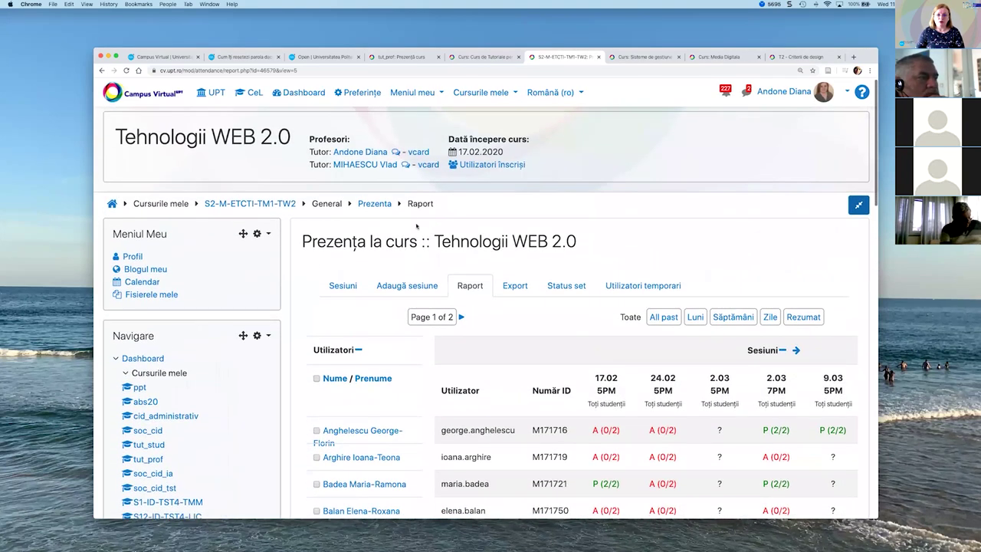
click(343, 286)
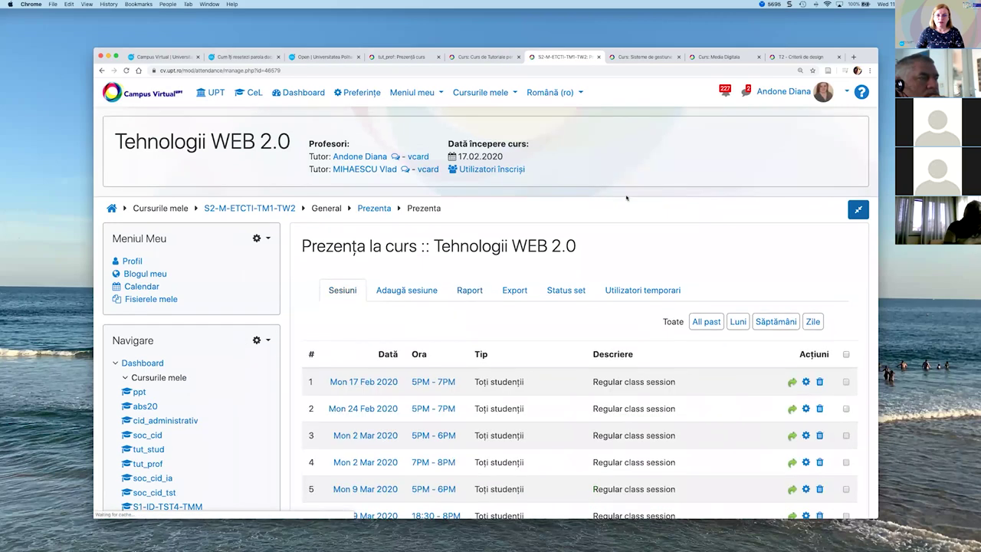